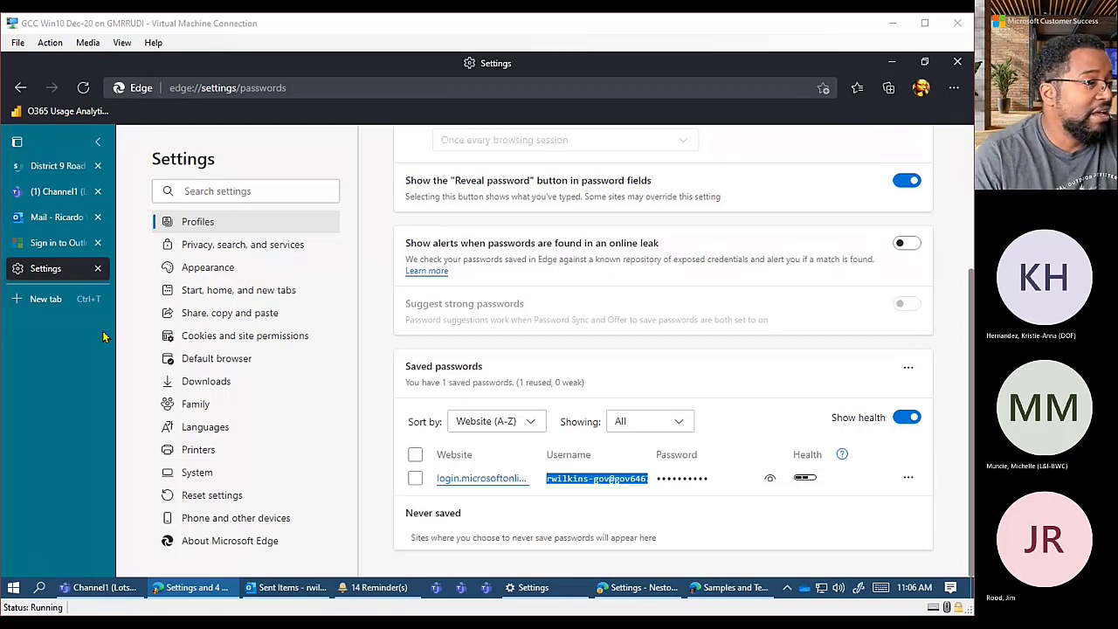
Switch to the Outlook mail tab and open Power Automate from the Office 365 apps
{"action": "left_click", "coordinate": [66, 241]}
{"action": "left_click", "coordinate": [66, 225]}
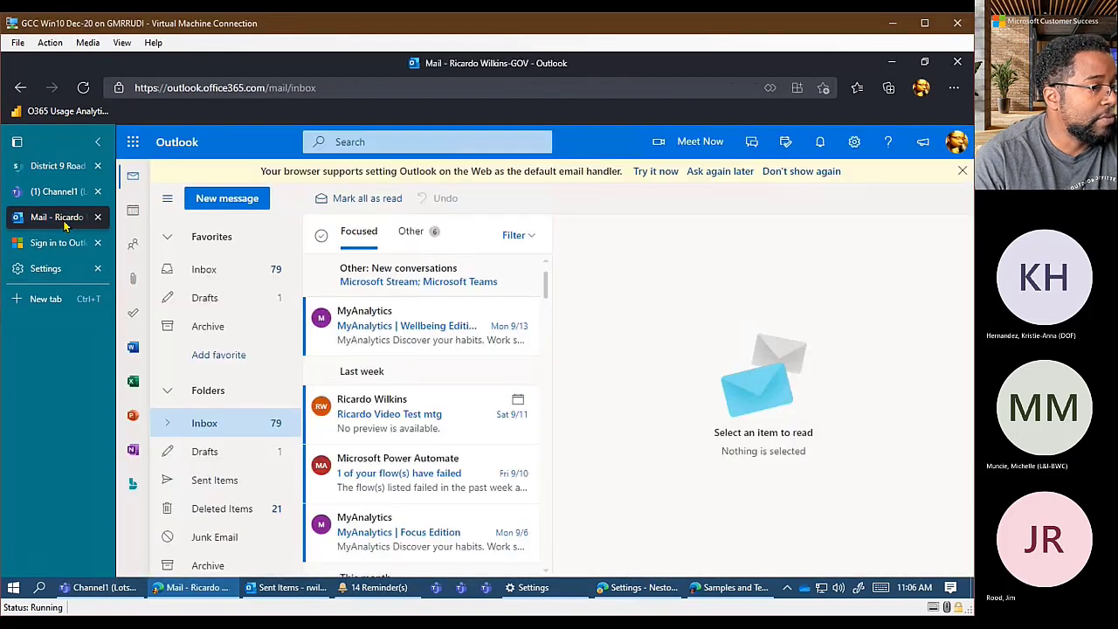
{"action": "left_click", "coordinate": [133, 142]}
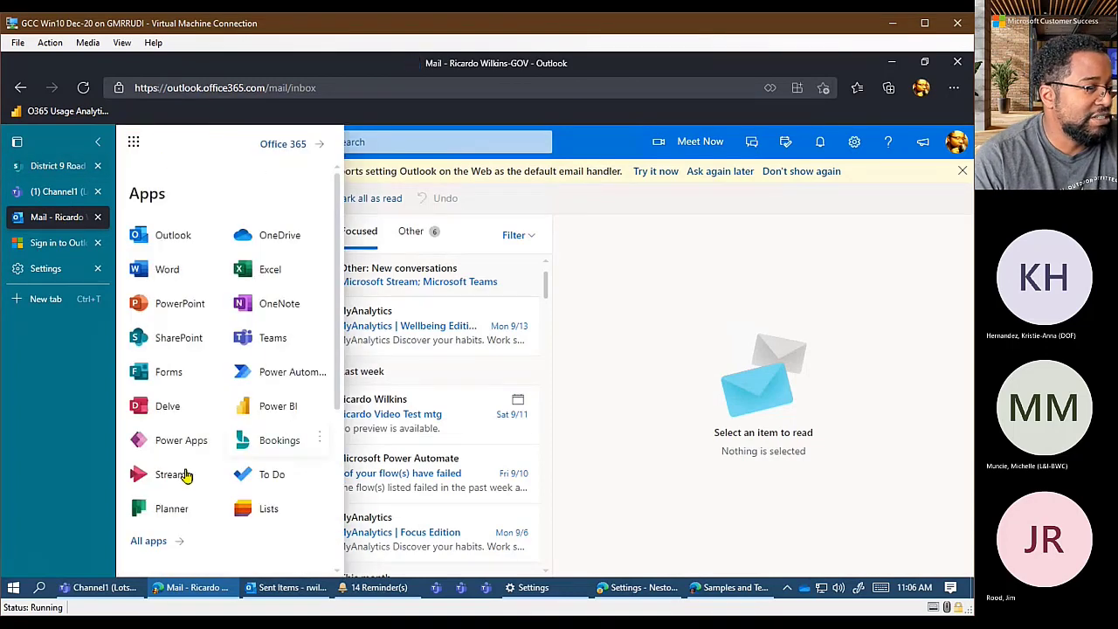
{"action": "left_click", "coordinate": [271, 381]}
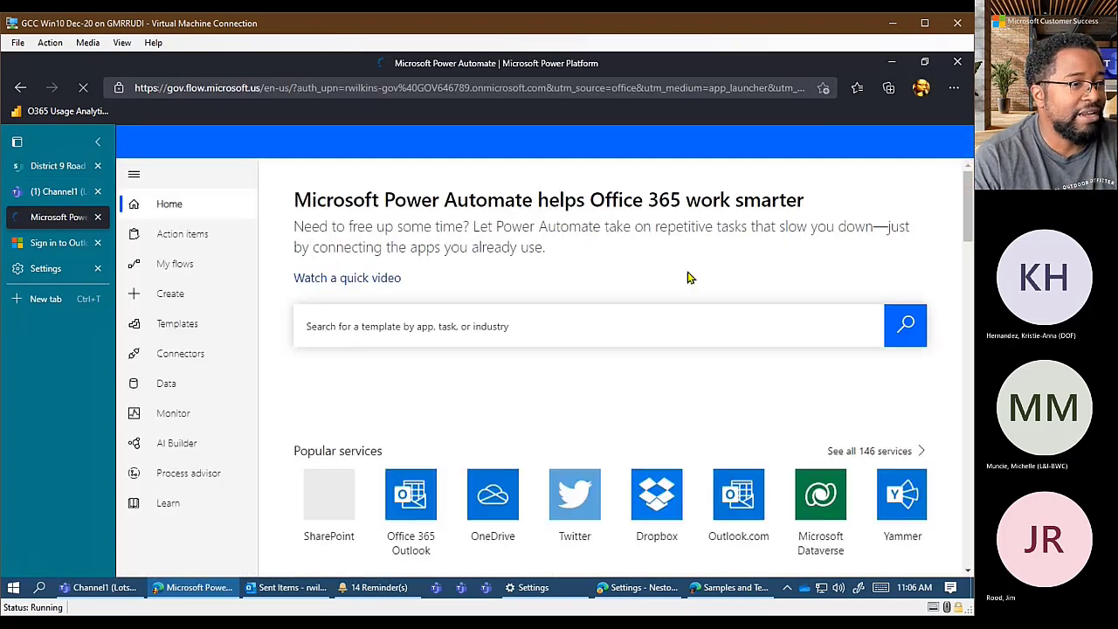
{"action": "left_click", "coordinate": [132, 145]}
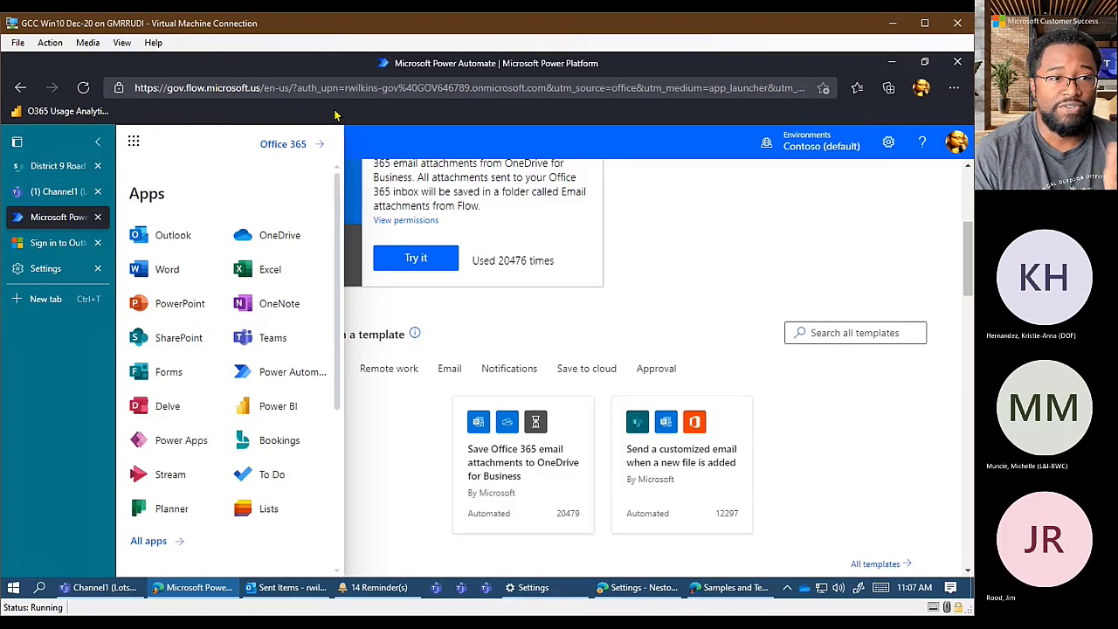
{"action": "left_click", "coordinate": [738, 217]}
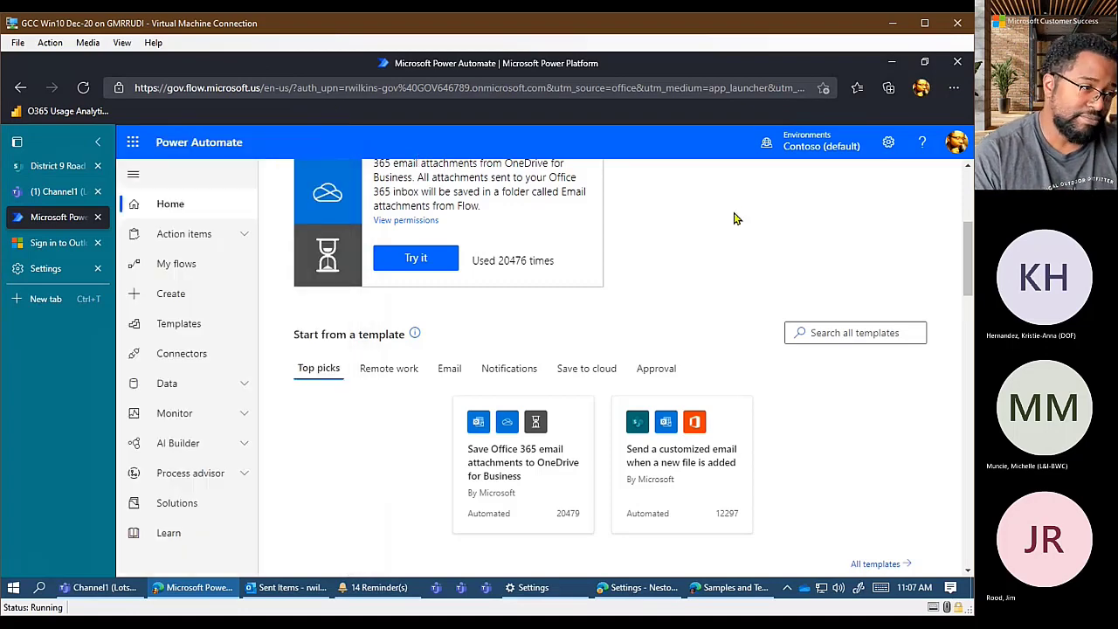
{"action": "left_click", "coordinate": [127, 143]}
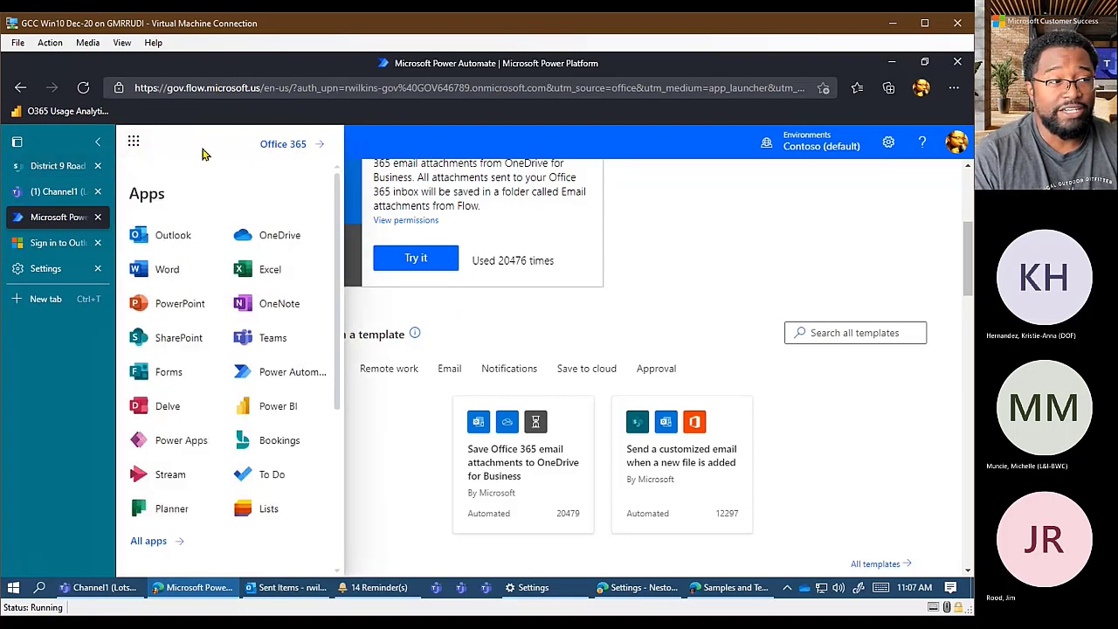
{"action": "left_click", "coordinate": [732, 229]}
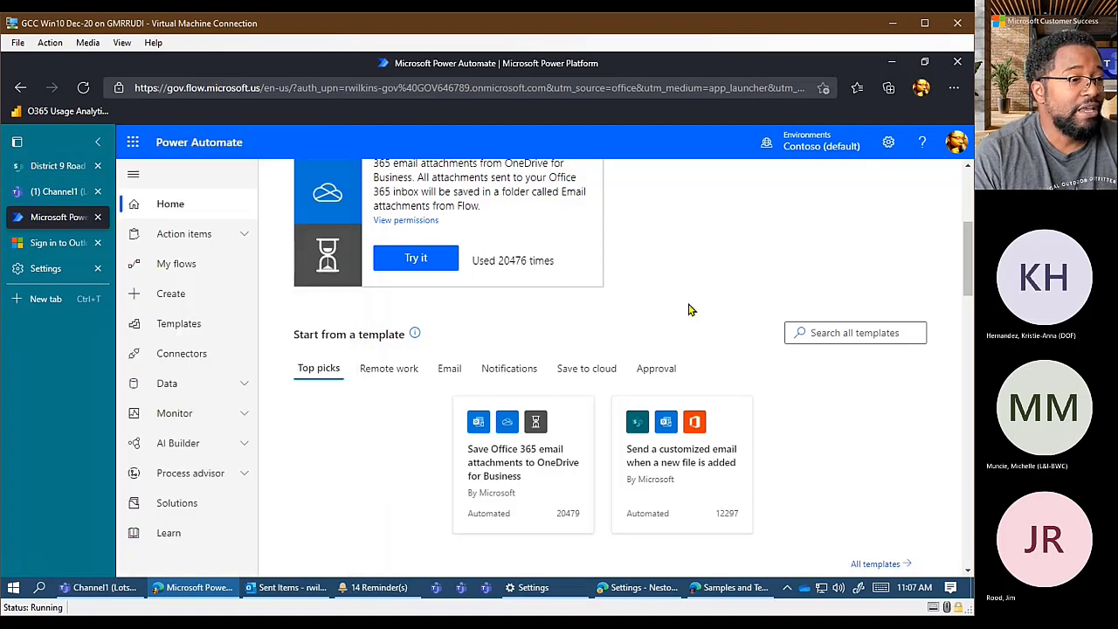
Look over the templates on the Power Automate home page and the flow types offered on the Create page
{"action": "scroll", "coordinate": [655, 309], "scroll_direction": "up", "scroll_amount": 3}
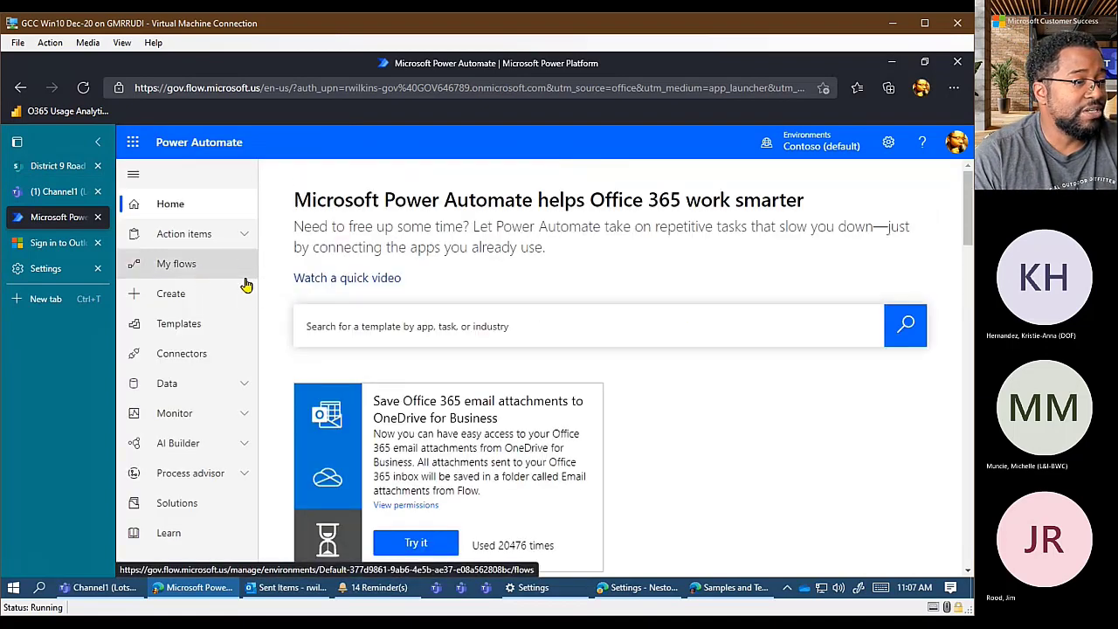
{"action": "scroll", "coordinate": [663, 366], "scroll_direction": "down", "scroll_amount": 5}
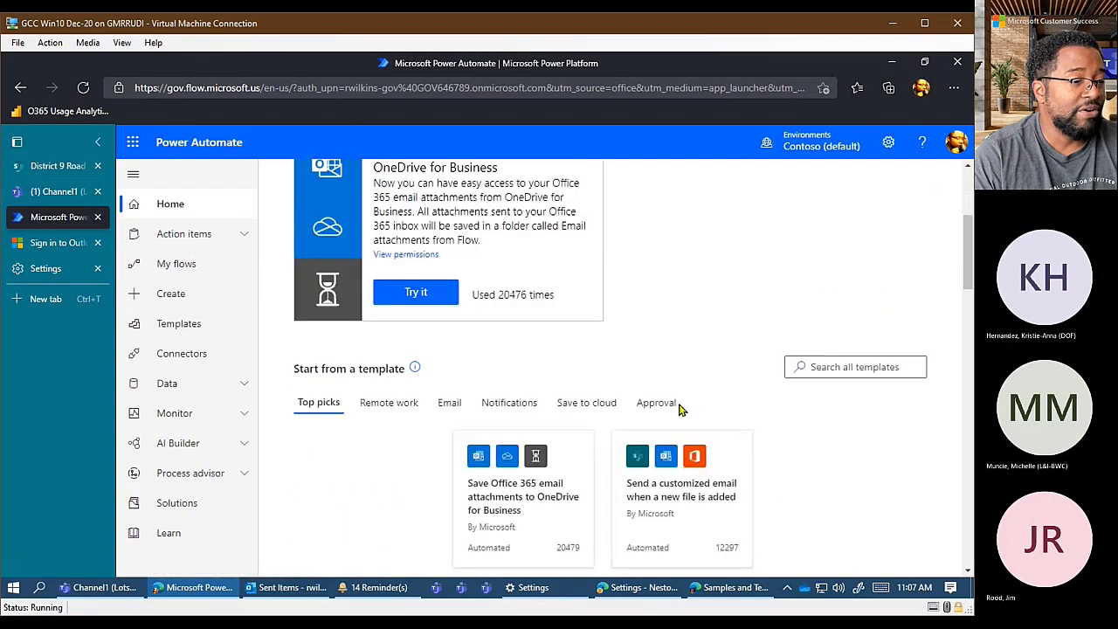
{"action": "scroll", "coordinate": [712, 434], "scroll_direction": "up", "scroll_amount": 1}
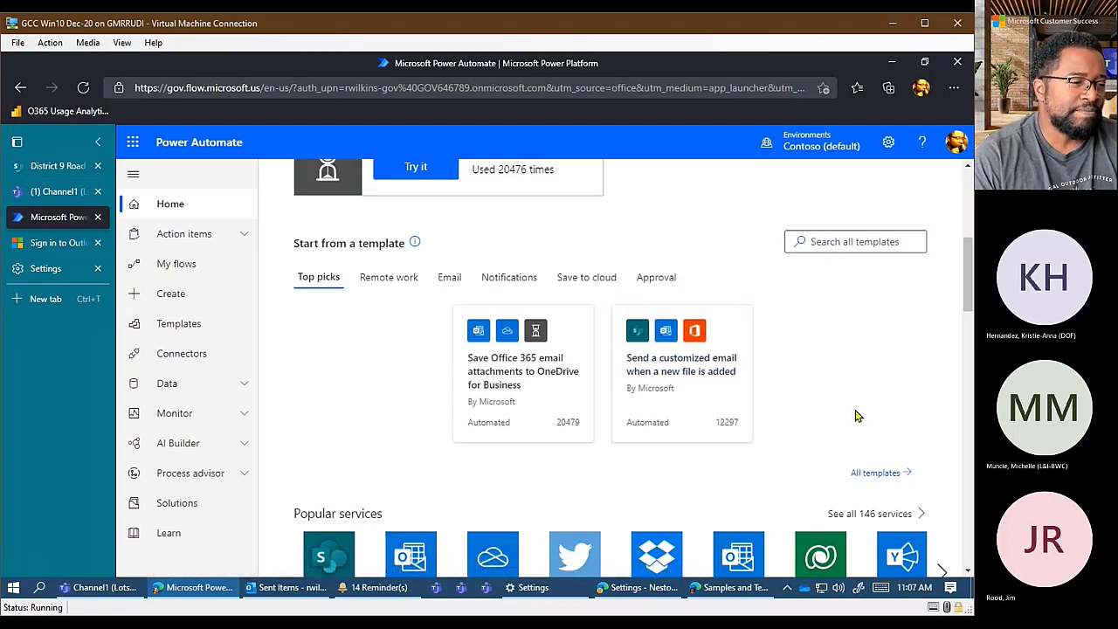
{"action": "scroll", "coordinate": [856, 416], "scroll_direction": "up", "scroll_amount": 3}
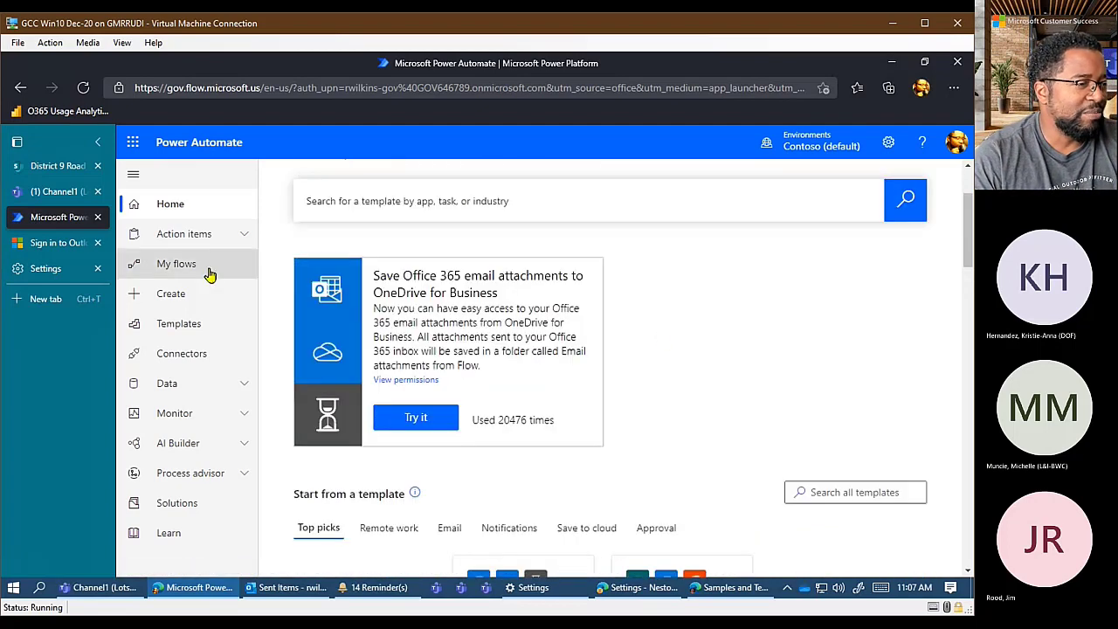
{"action": "left_click", "coordinate": [163, 293]}
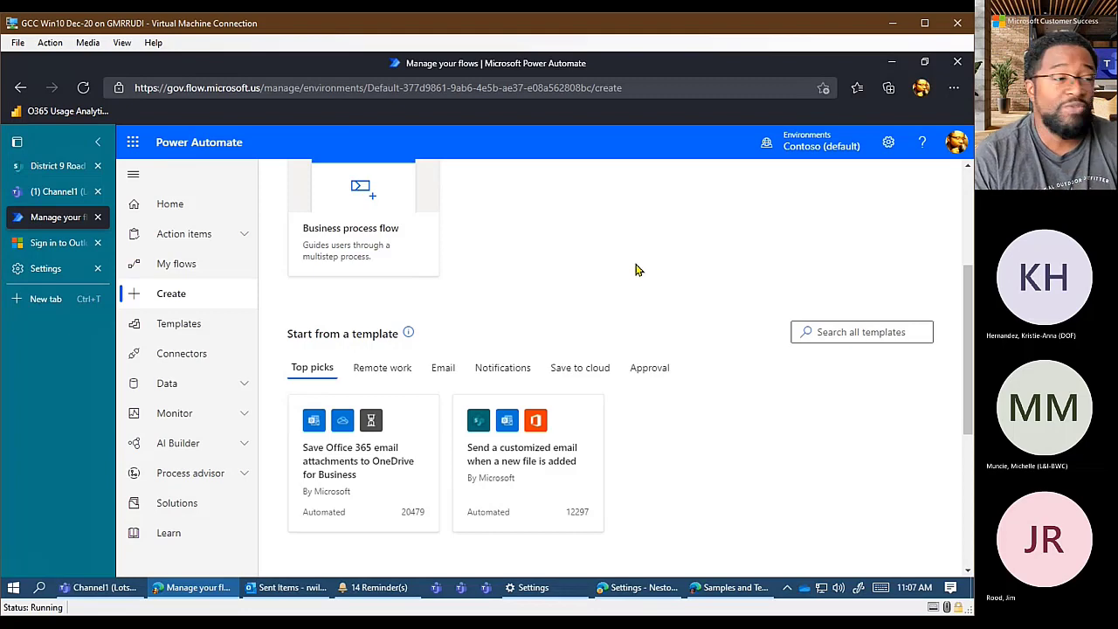
{"action": "scroll", "coordinate": [666, 439], "scroll_direction": "up", "scroll_amount": 3}
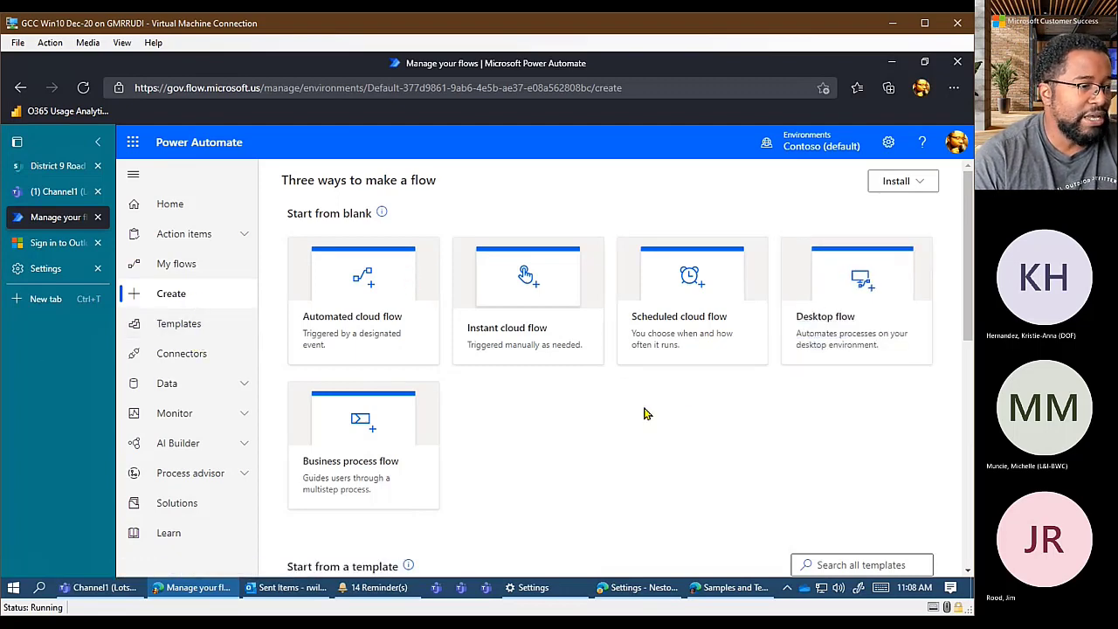
Search the Power Automate connectors for "forms" and open the Microsoft Forms connector
{"action": "left_click", "coordinate": [193, 363]}
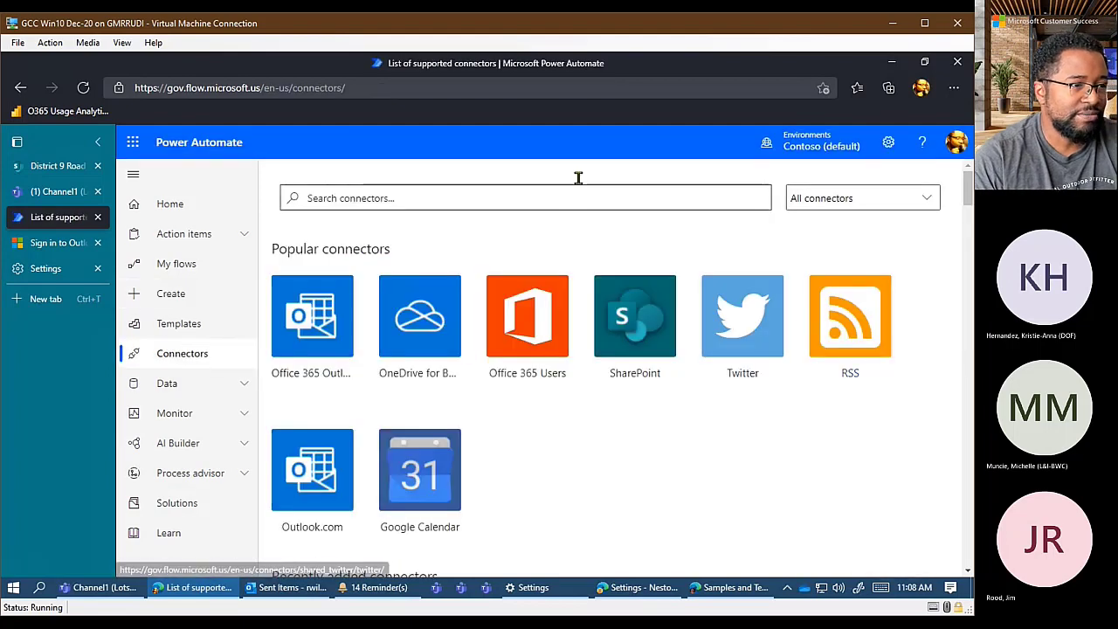
{"action": "type", "text": "forms"}
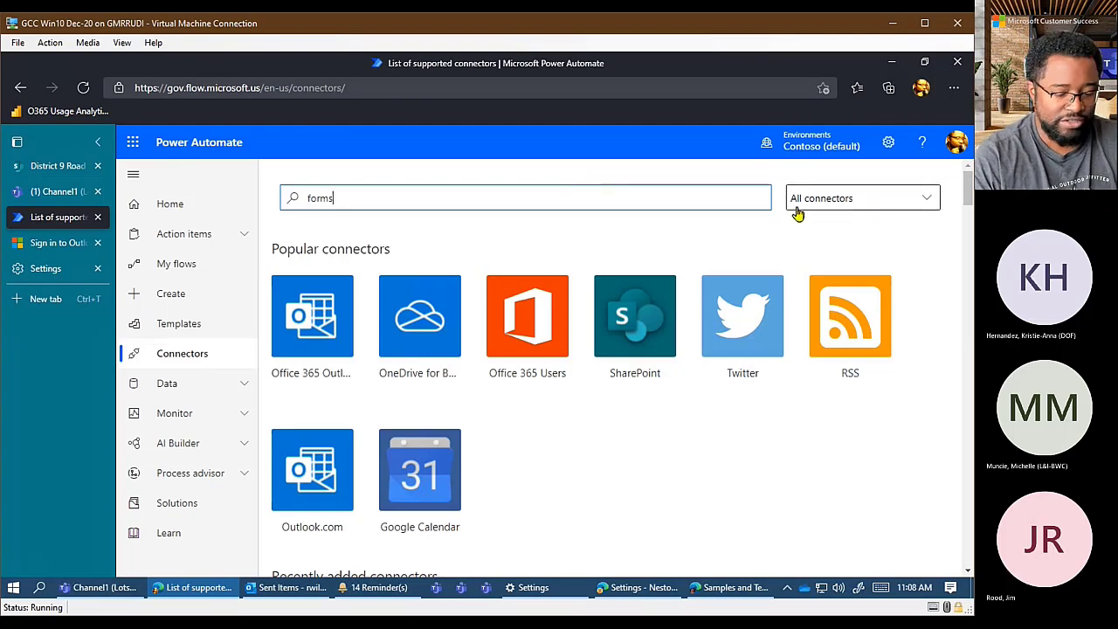
{"action": "key", "text": "Return"}
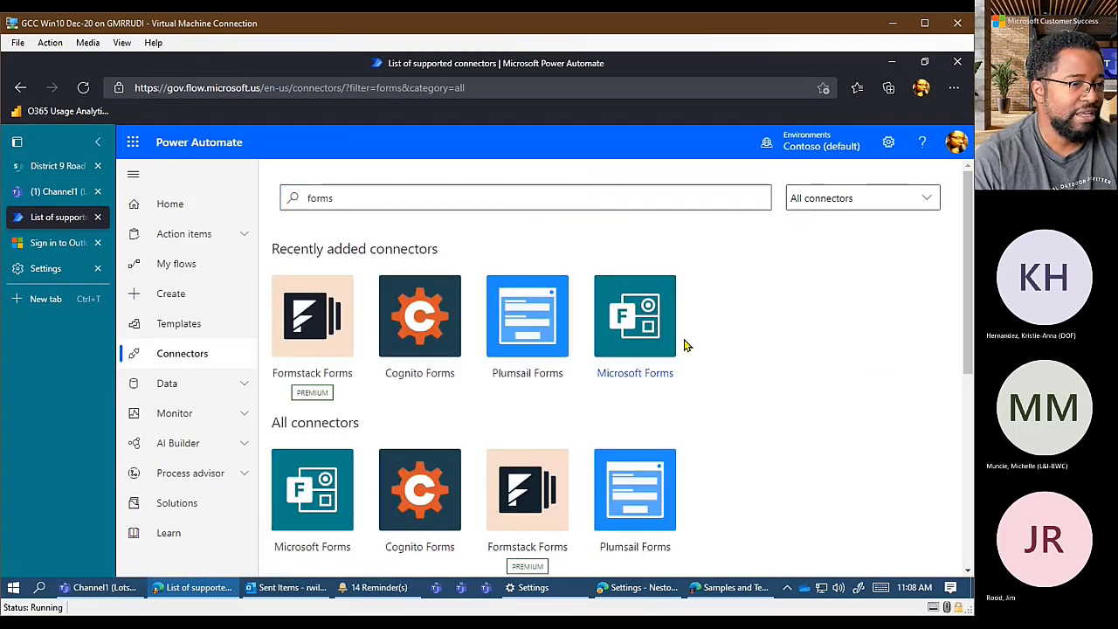
{"action": "left_click", "coordinate": [638, 334]}
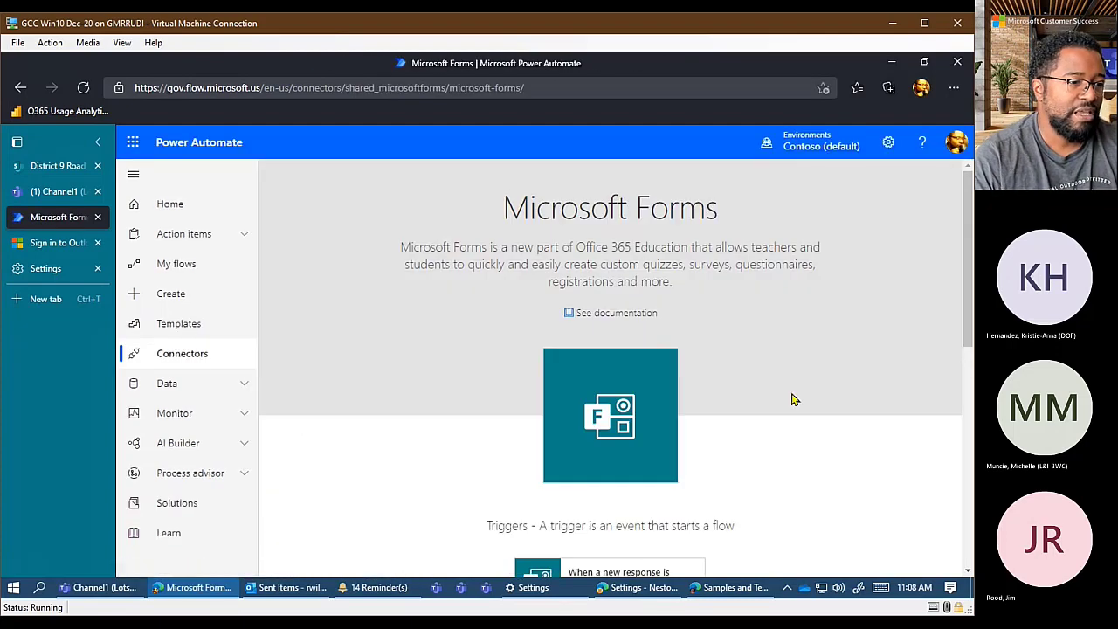
Start a flow from the "When a new response is submitted" trigger and display the forms available for its Form Id
{"action": "scroll", "coordinate": [792, 419], "scroll_direction": "down", "scroll_amount": 2}
{"action": "scroll", "coordinate": [791, 420], "scroll_direction": "down", "scroll_amount": 2}
{"action": "scroll", "coordinate": [804, 362], "scroll_direction": "up", "scroll_amount": 1}
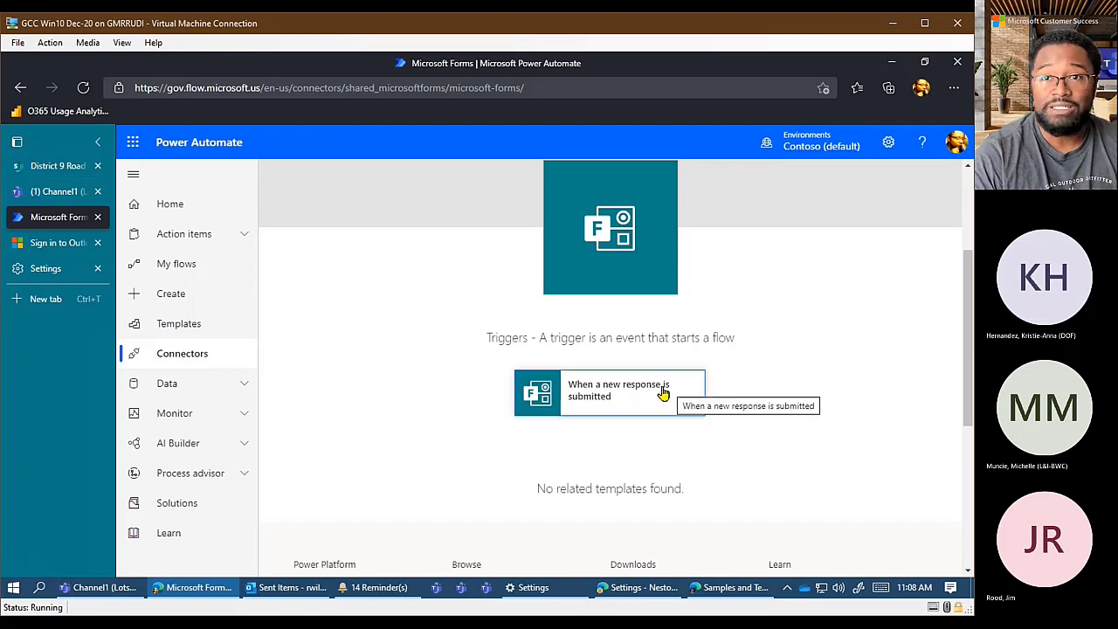
{"action": "left_click", "coordinate": [612, 397]}
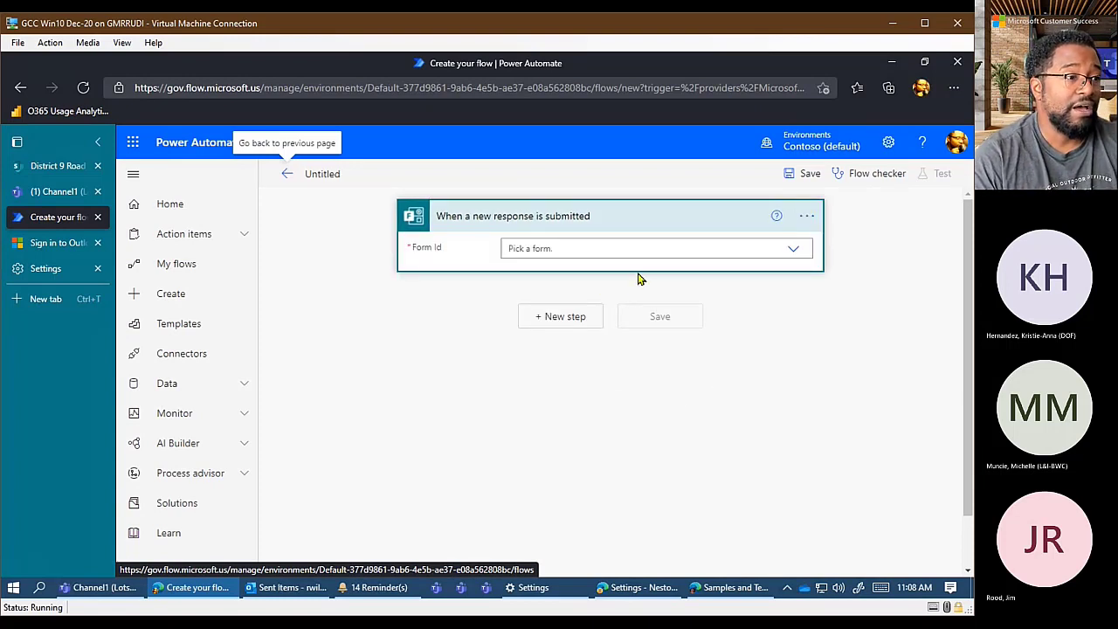
{"action": "left_click", "coordinate": [791, 252]}
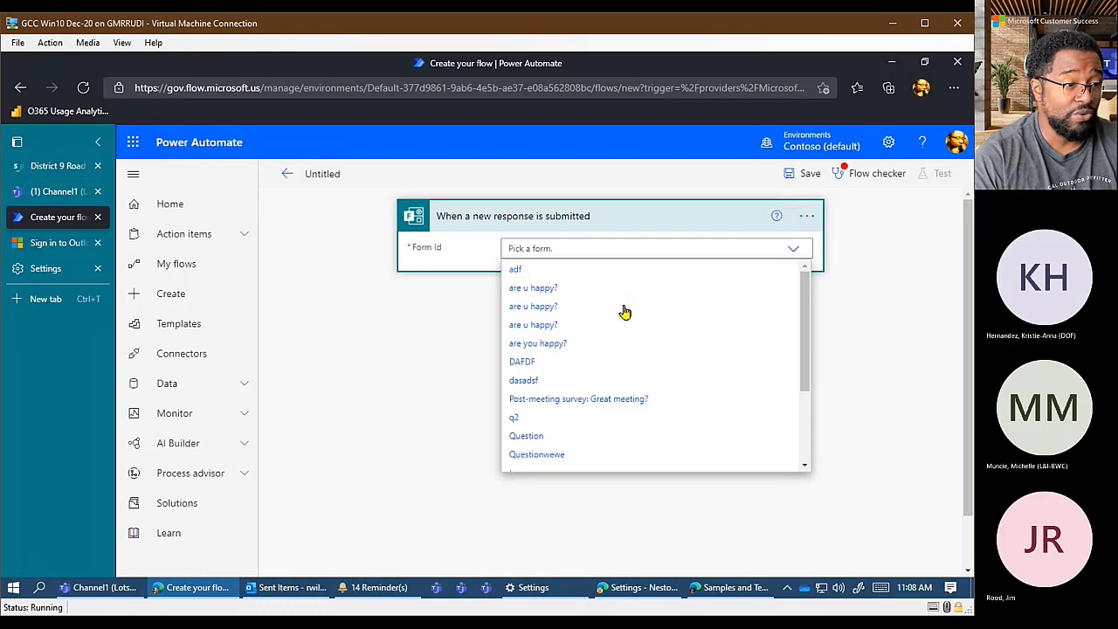
Open Microsoft Forms from the District 9 Road Safety Audit SharePoint tab and look through the recent forms
{"action": "left_click", "coordinate": [56, 242]}
{"action": "left_click", "coordinate": [63, 214]}
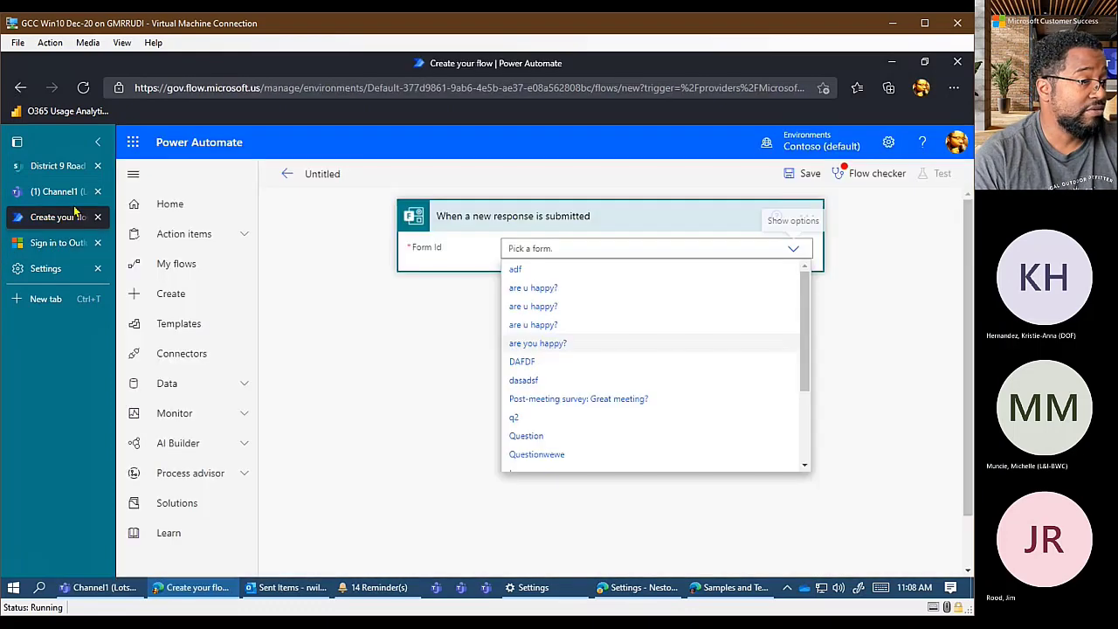
{"action": "left_click", "coordinate": [58, 165]}
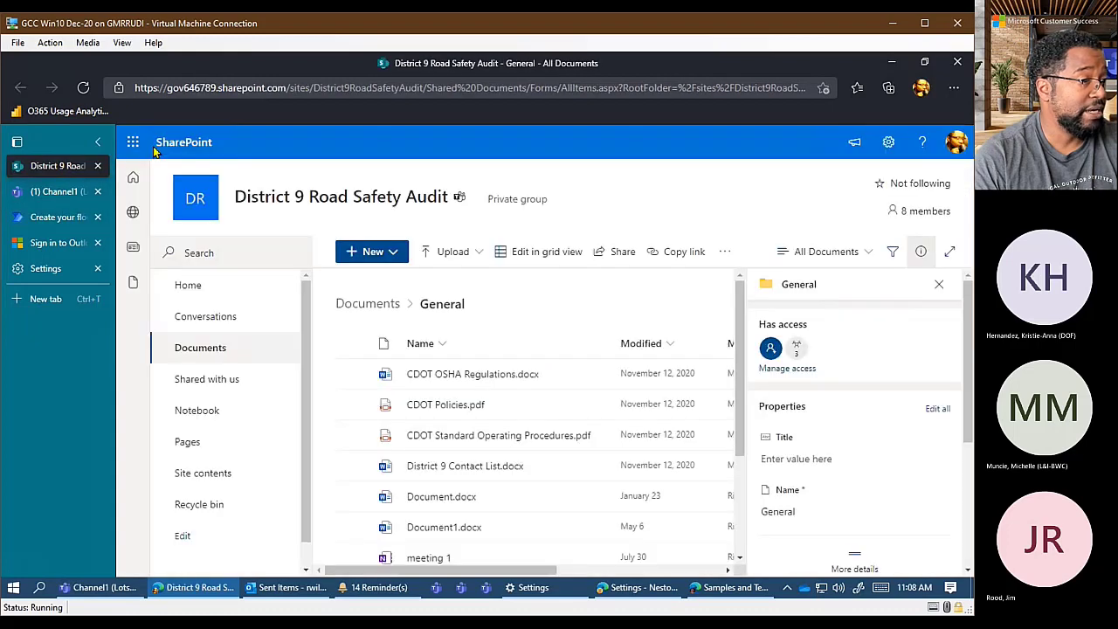
{"action": "left_click", "coordinate": [133, 142]}
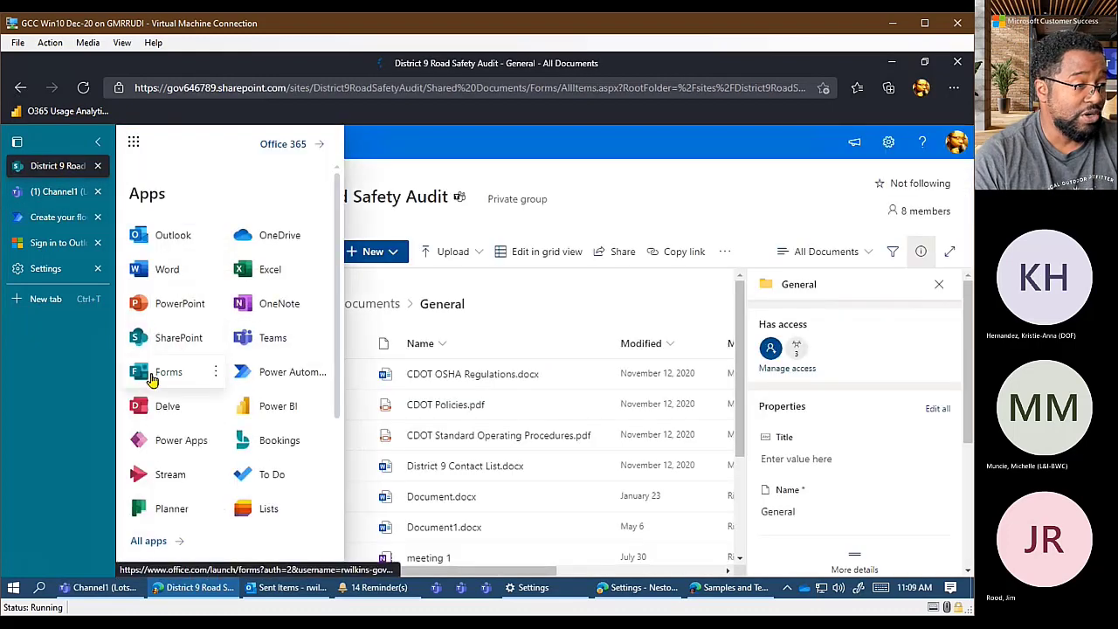
{"action": "left_click", "coordinate": [160, 377]}
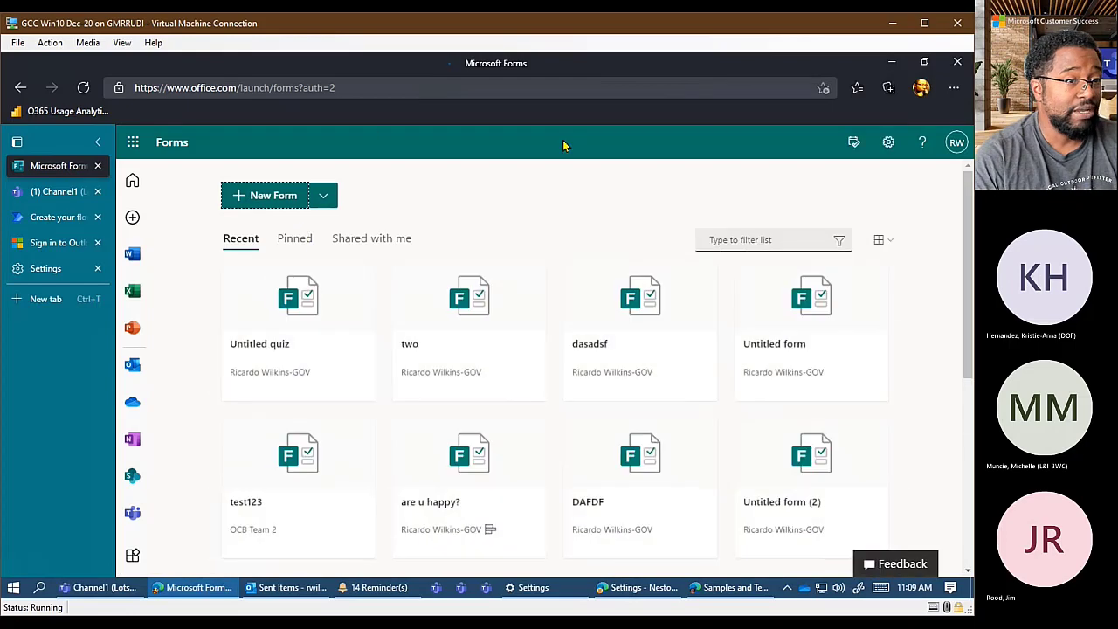
{"action": "scroll", "coordinate": [812, 376], "scroll_direction": "down", "scroll_amount": 3}
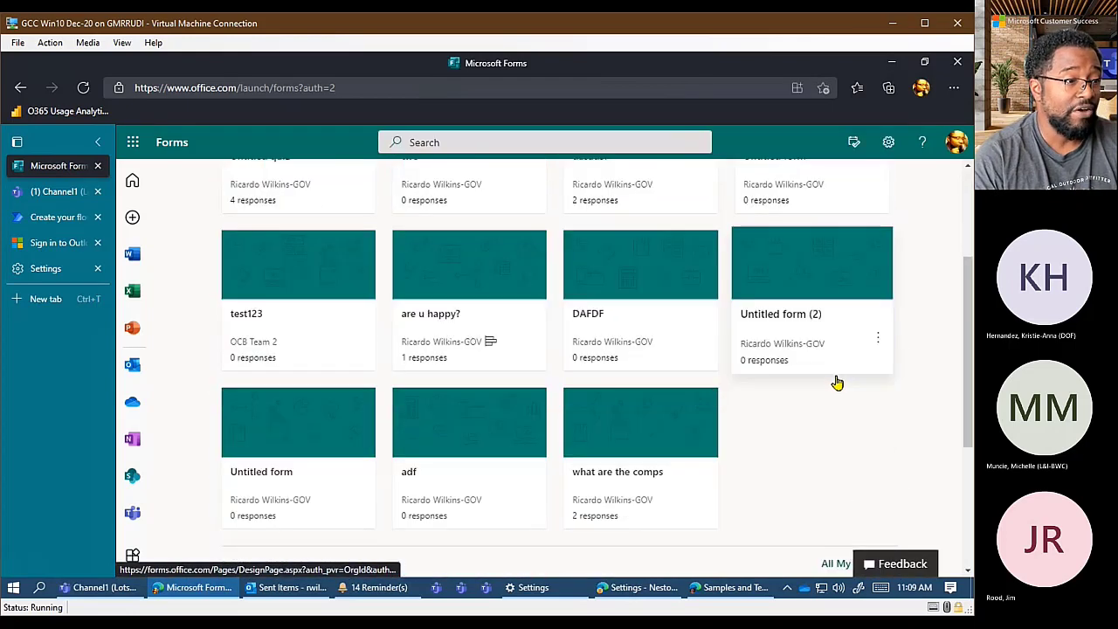
Return to the untitled flow and set the trigger's Form Id to q2
{"action": "left_click", "coordinate": [43, 224]}
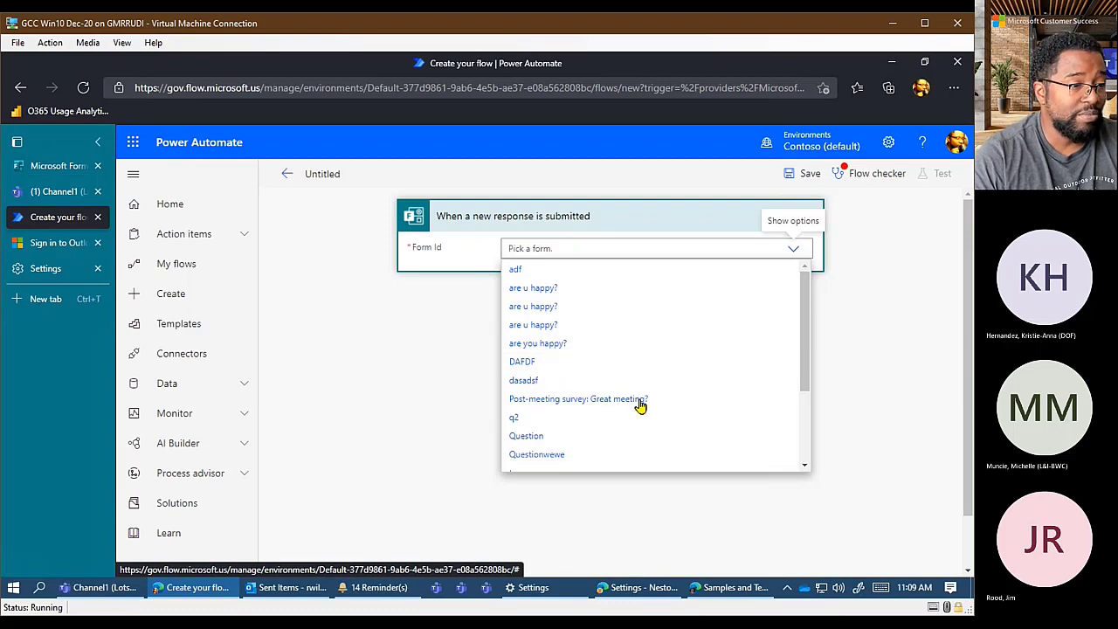
{"action": "left_click", "coordinate": [565, 422]}
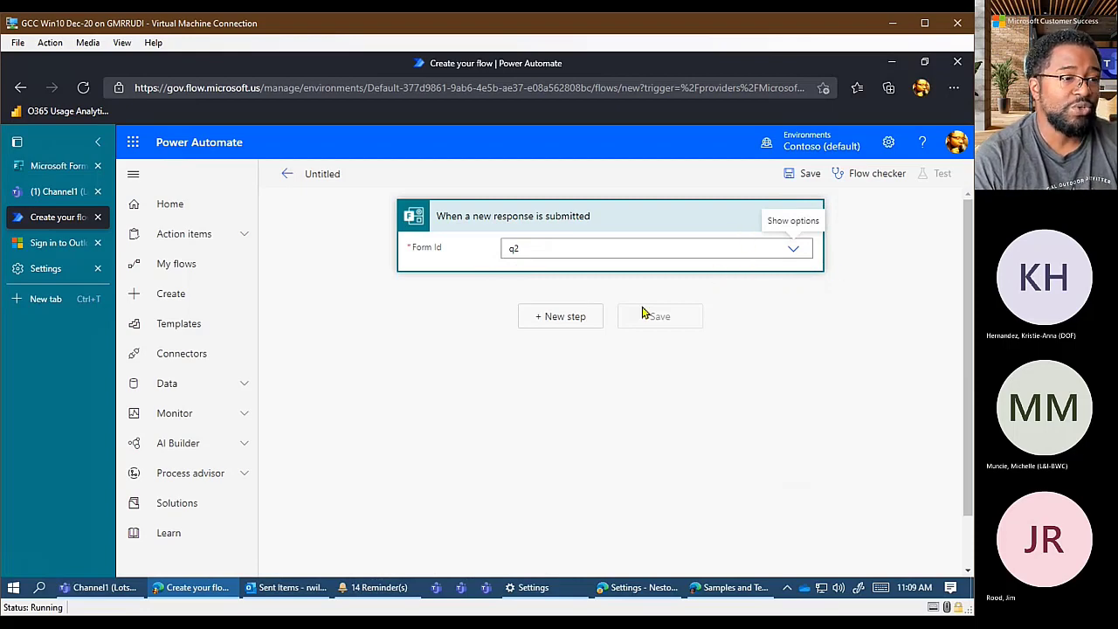
Add a new step after the Forms trigger and choose the Microsoft Teams connector for it
{"action": "left_click", "coordinate": [575, 327]}
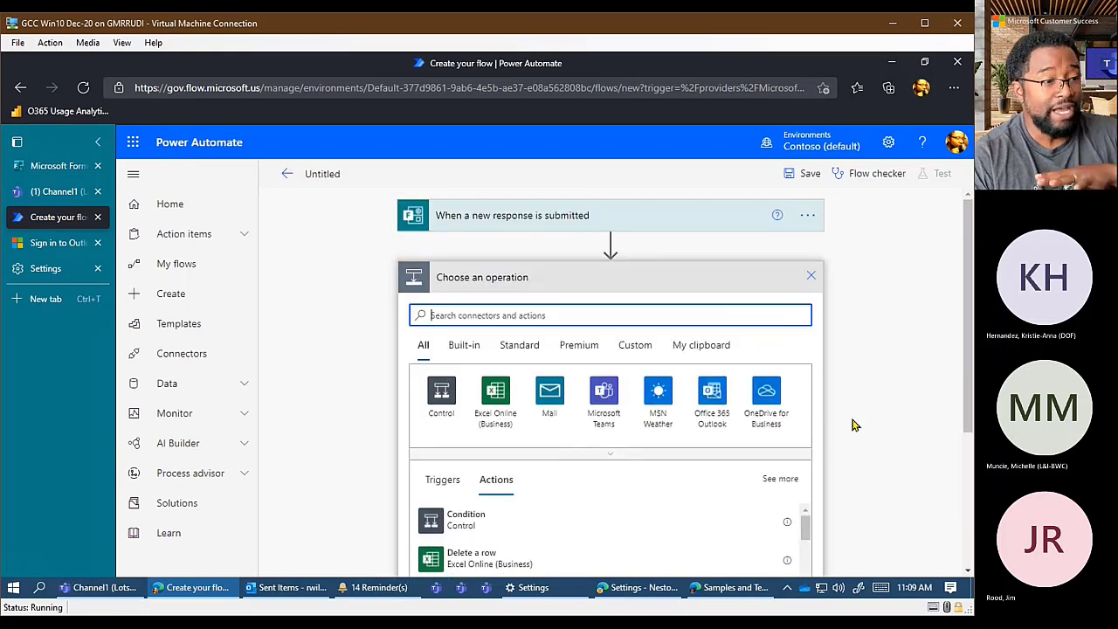
{"action": "scroll", "coordinate": [646, 419], "scroll_direction": "down", "scroll_amount": 1}
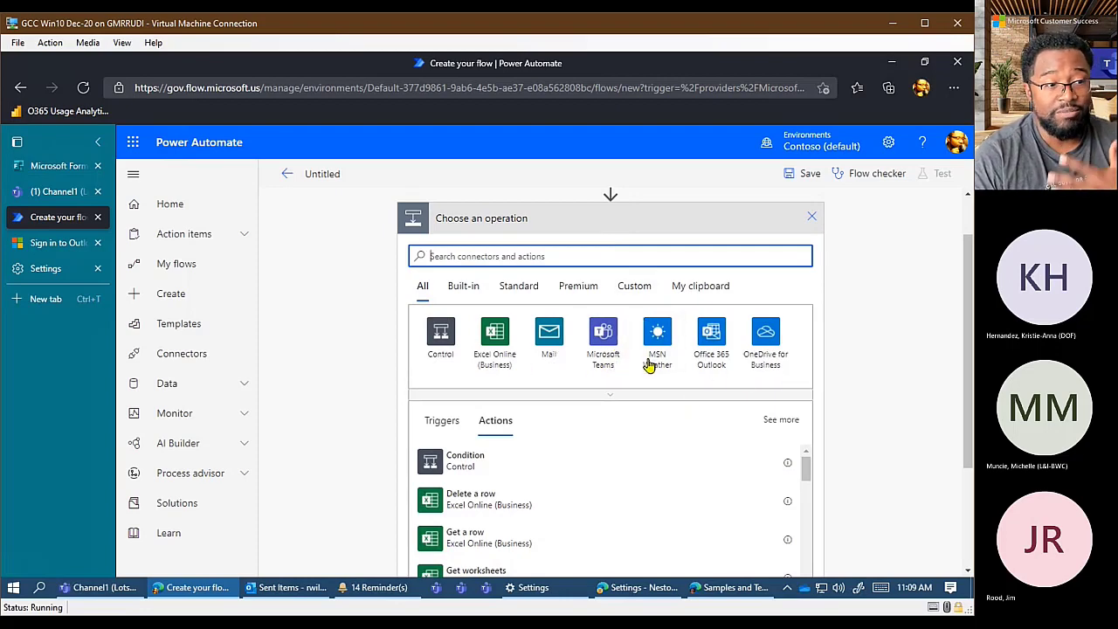
{"action": "left_click", "coordinate": [597, 367]}
{"action": "left_click", "coordinate": [891, 303]}
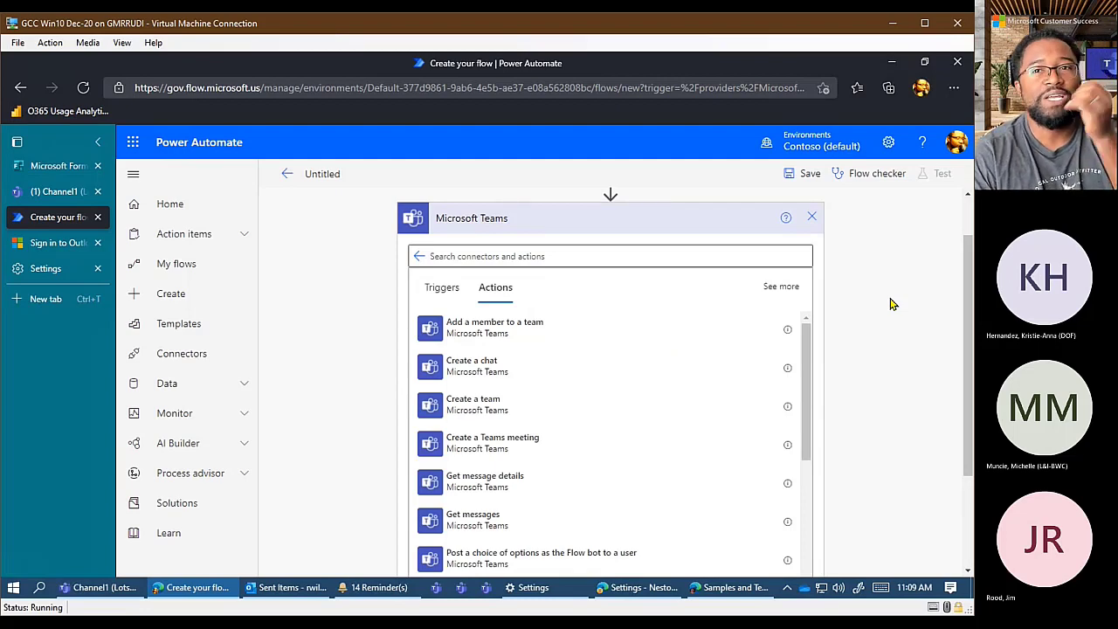
Examine the available Microsoft Teams actions for the new flow step
{"action": "scroll", "coordinate": [748, 457], "scroll_direction": "down", "scroll_amount": 4}
{"action": "scroll", "coordinate": [756, 474], "scroll_direction": "down", "scroll_amount": 2}
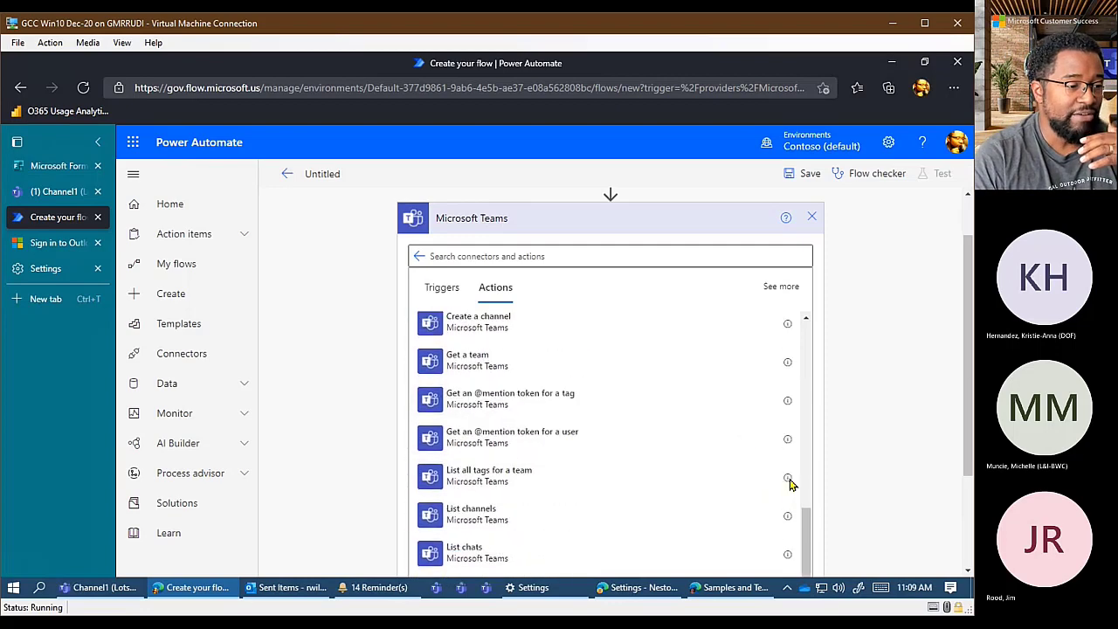
{"action": "scroll", "coordinate": [972, 326], "scroll_direction": "down", "scroll_amount": 2}
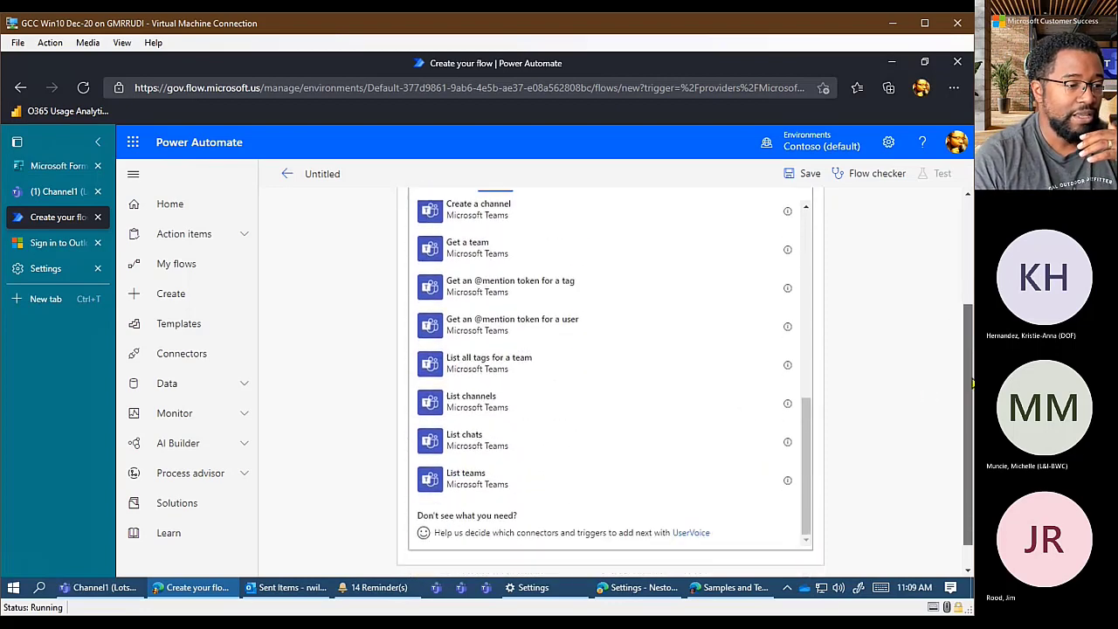
{"action": "left_click_drag", "start_coordinate": [808, 413], "coordinate": [814, 353]}
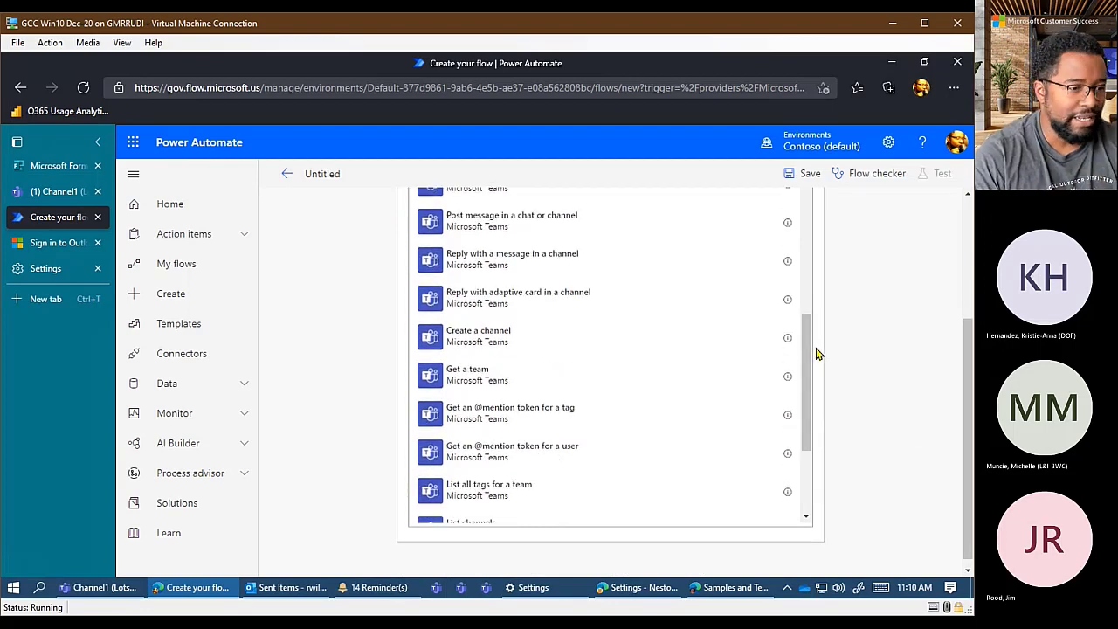
{"action": "left_click_drag", "start_coordinate": [806, 359], "coordinate": [807, 421]}
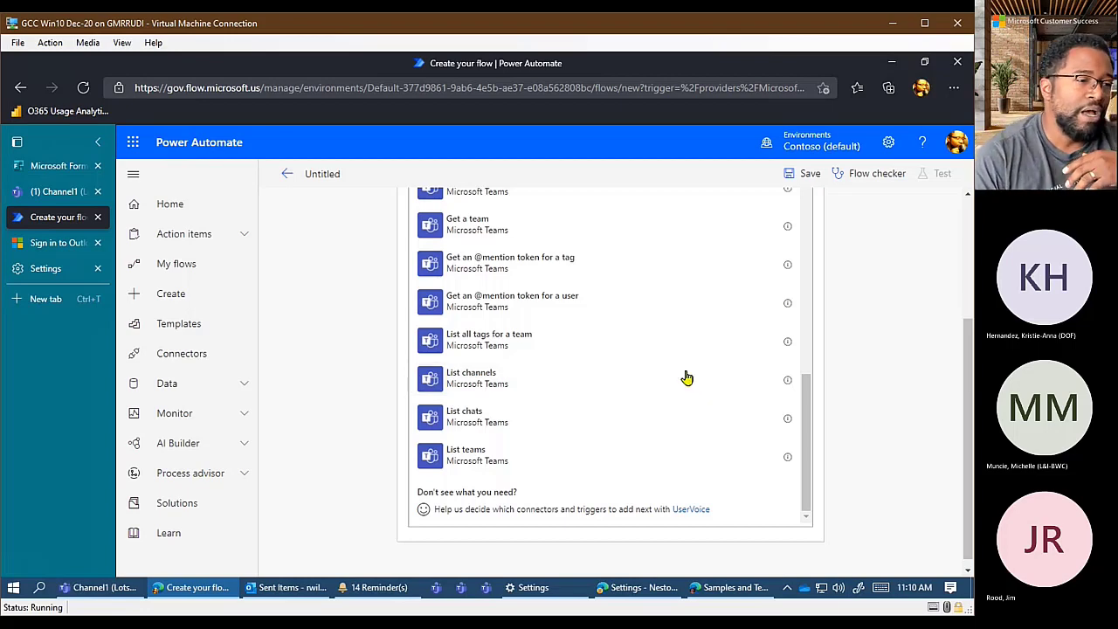
{"action": "scroll", "coordinate": [686, 381], "scroll_direction": "up", "scroll_amount": 3}
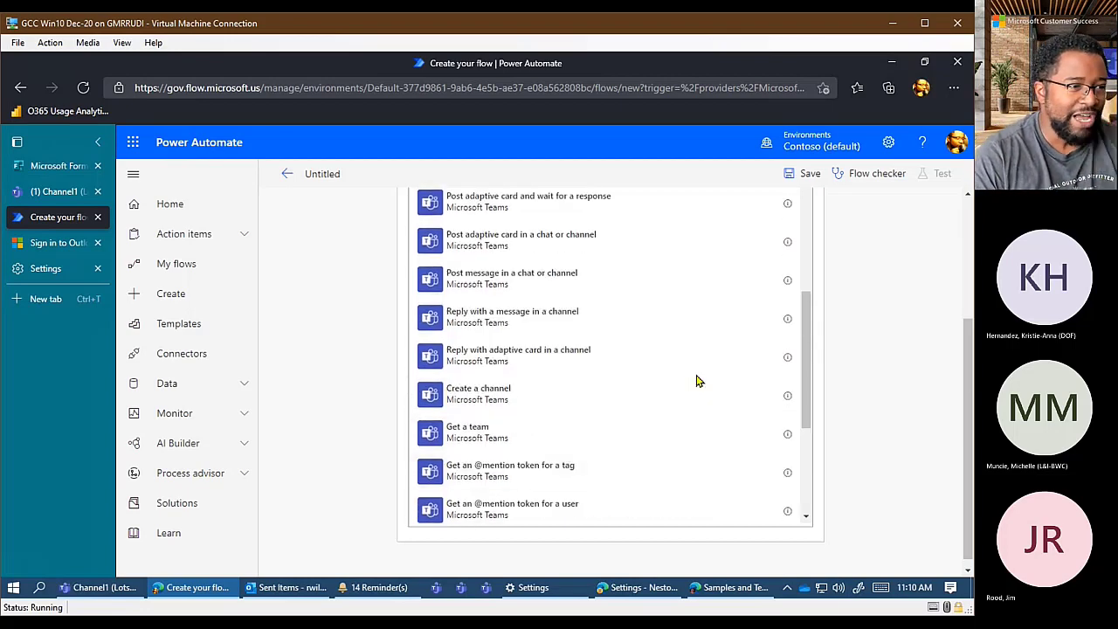
Choose the Microsoft Teams action "Post message in a chat or channel" for the new flow step
{"action": "scroll", "coordinate": [689, 384], "scroll_direction": "up", "scroll_amount": 3}
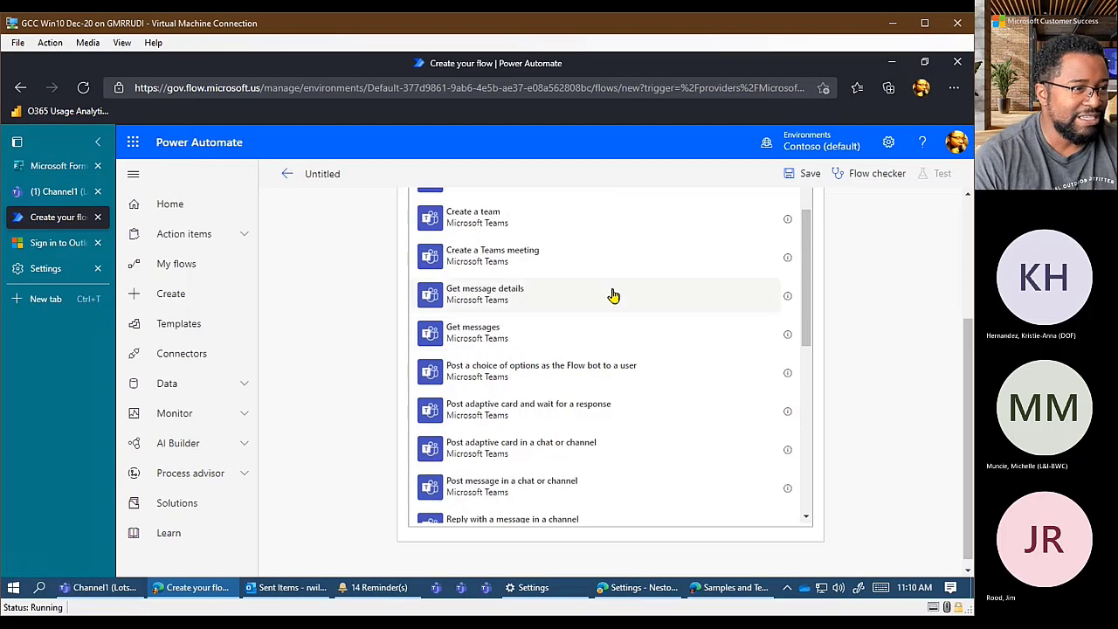
{"action": "scroll", "coordinate": [573, 340], "scroll_direction": "up", "scroll_amount": 3}
{"action": "scroll", "coordinate": [572, 351], "scroll_direction": "down", "scroll_amount": 1}
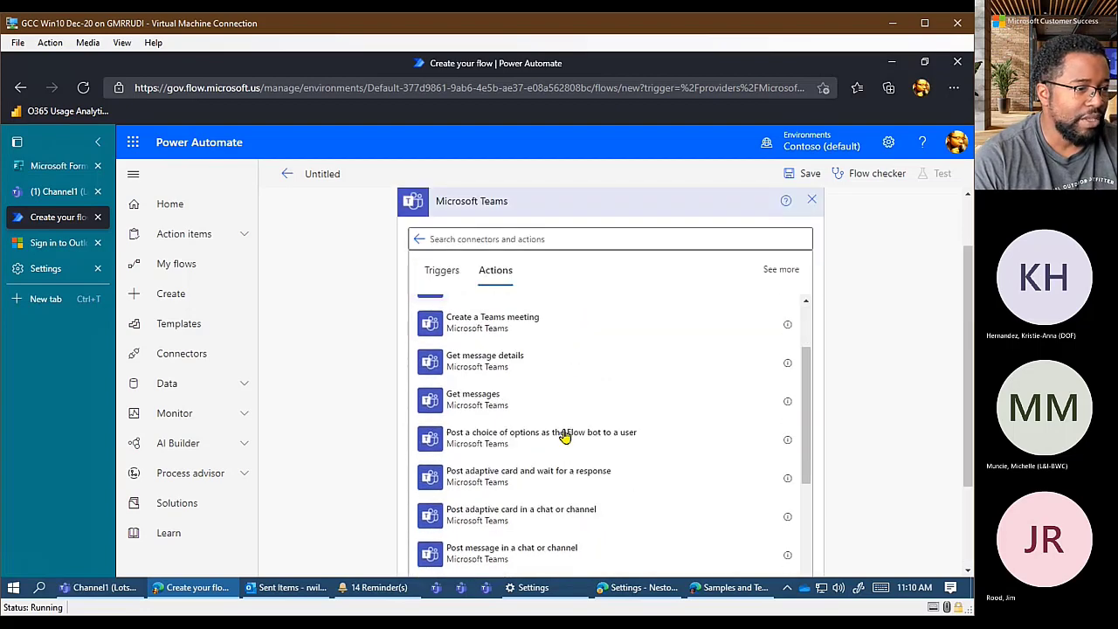
{"action": "scroll", "coordinate": [568, 449], "scroll_direction": "down", "scroll_amount": 1}
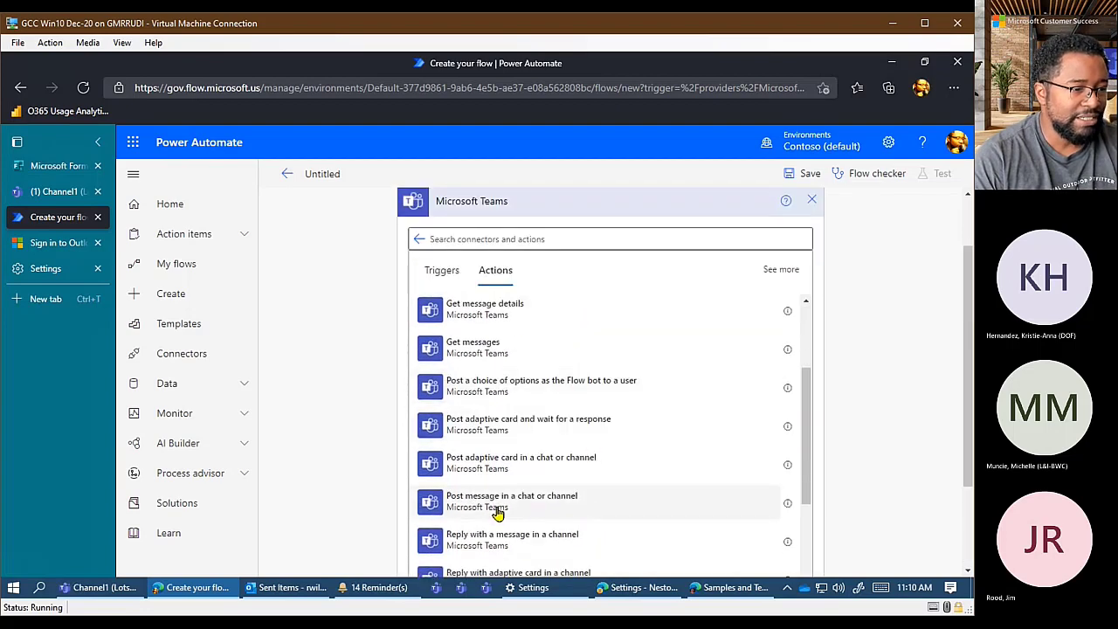
{"action": "left_click", "coordinate": [610, 510]}
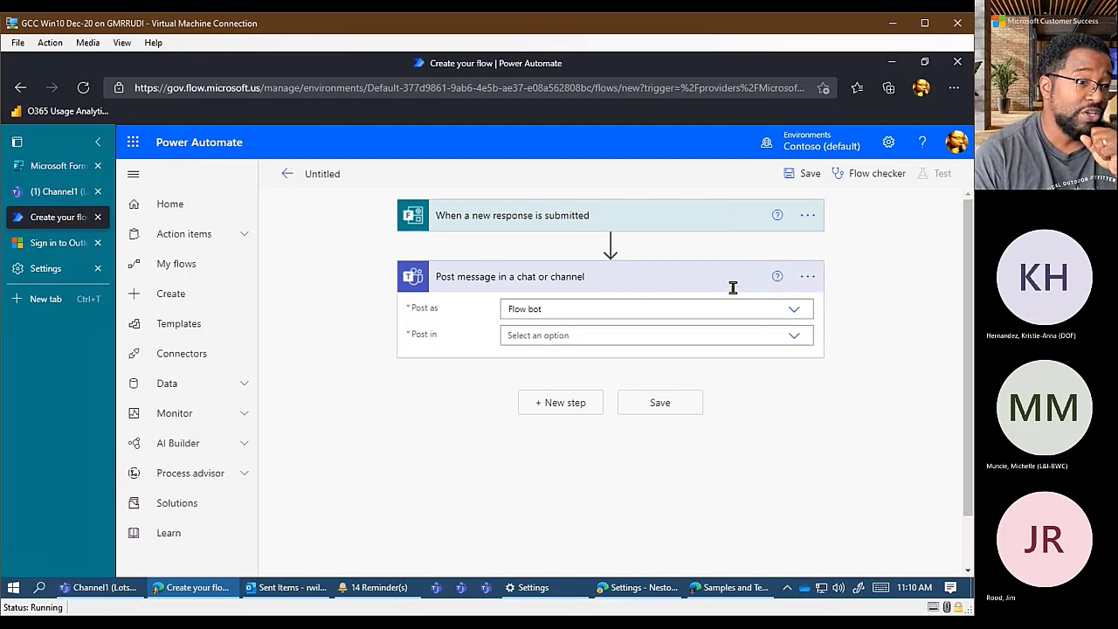
Set the Teams action to post as User and to post in a Channel
{"action": "left_click", "coordinate": [794, 313]}
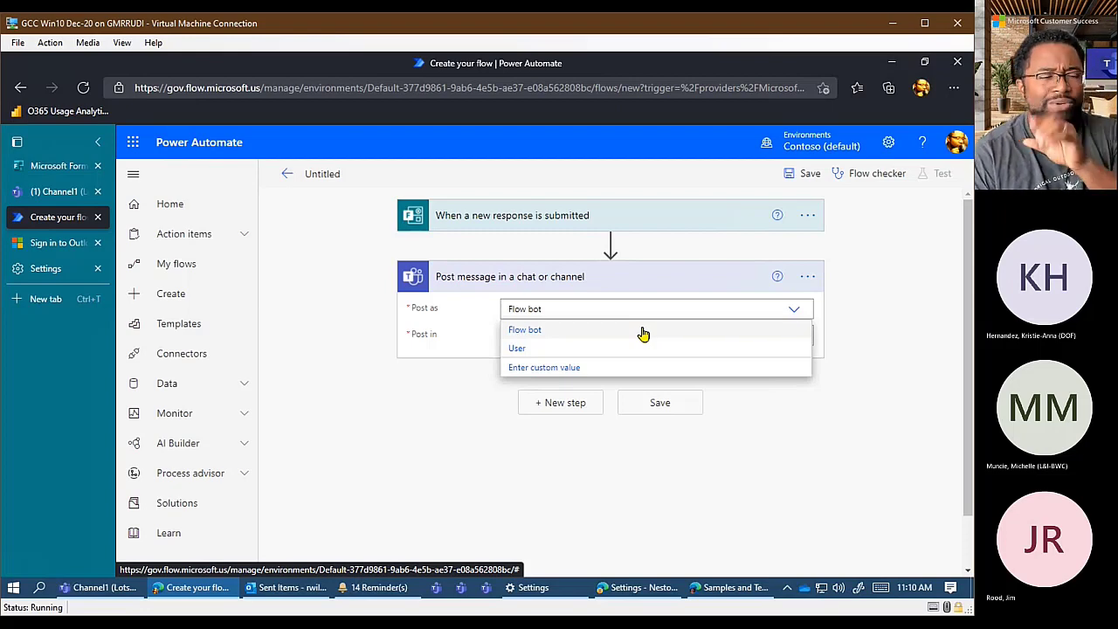
{"action": "left_click", "coordinate": [568, 348]}
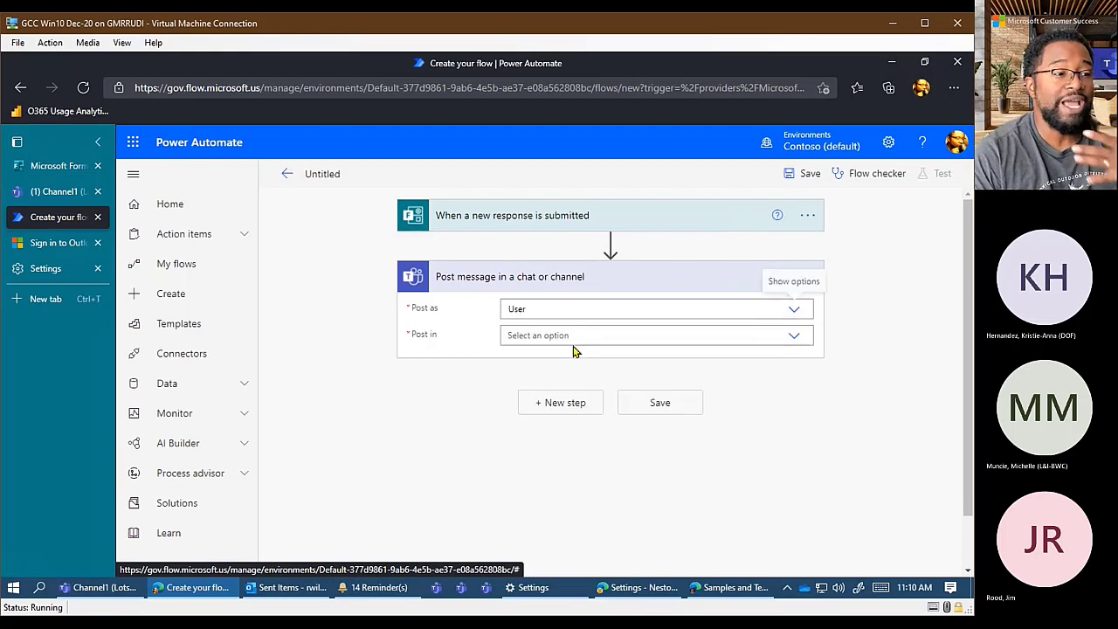
{"action": "left_click", "coordinate": [791, 339]}
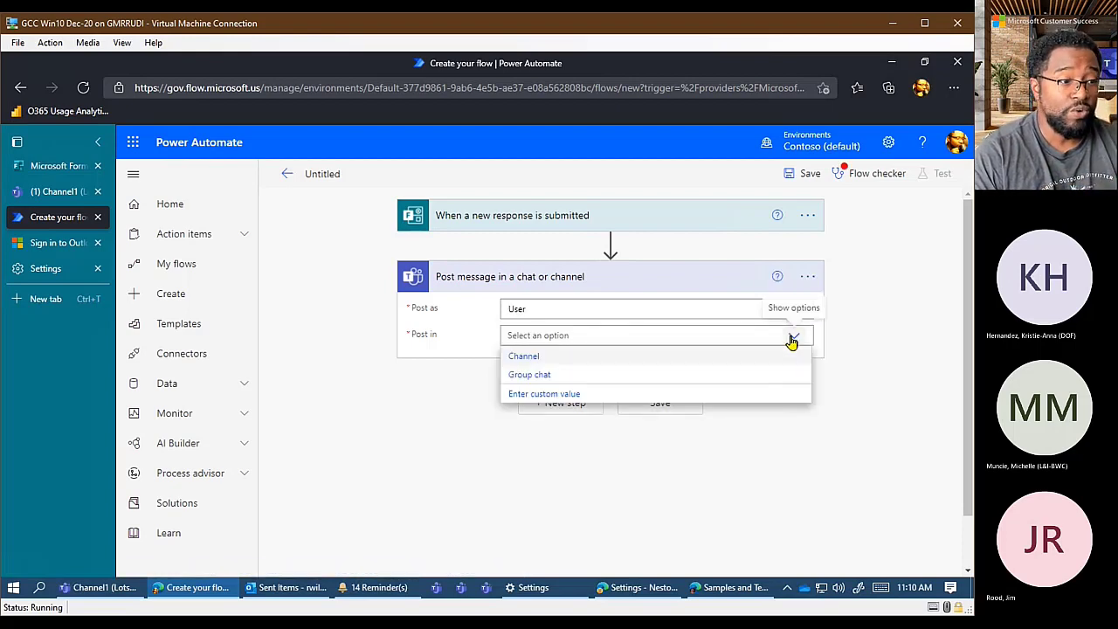
{"action": "left_click", "coordinate": [688, 357]}
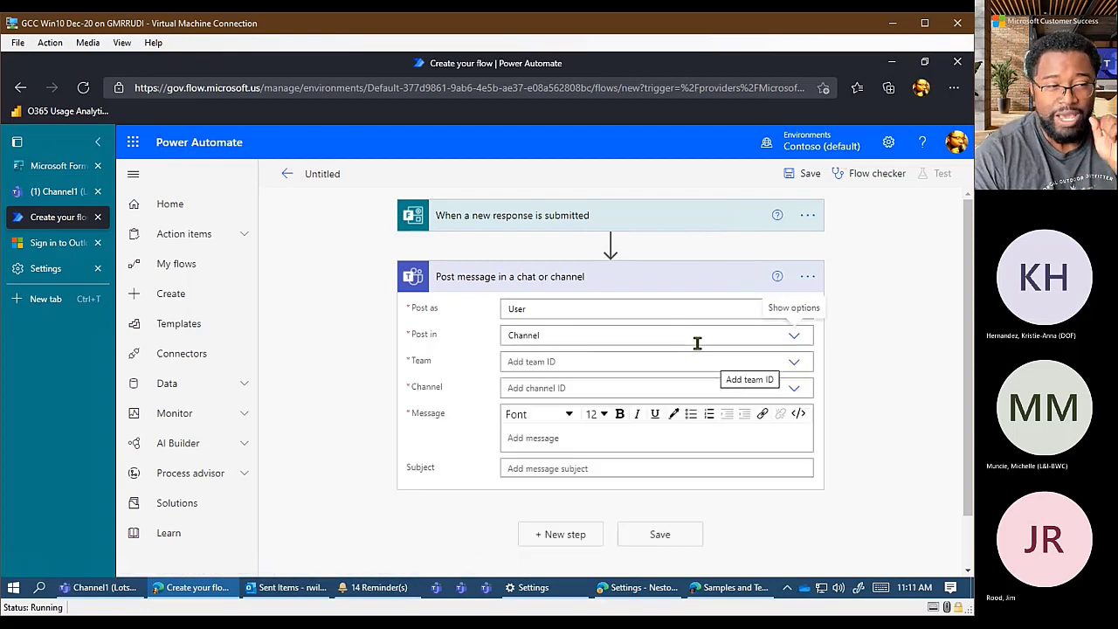
Set the Team of the Post message action to LotsOfChannels
{"action": "left_click", "coordinate": [794, 363]}
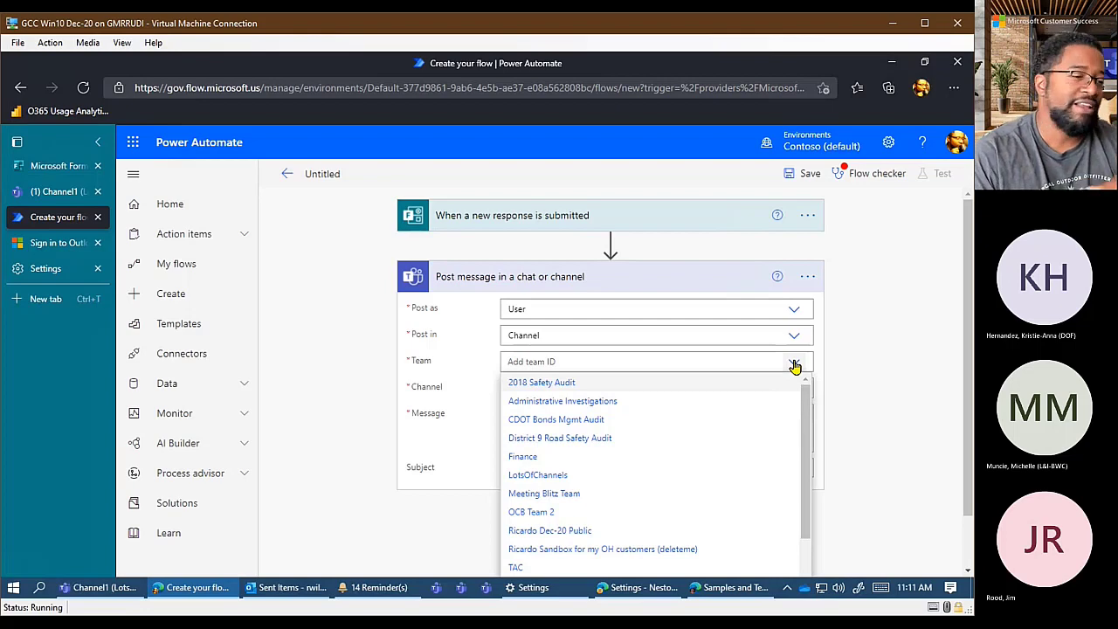
{"action": "left_click", "coordinate": [790, 365]}
{"action": "left_click", "coordinate": [790, 365]}
{"action": "left_click", "coordinate": [791, 365]}
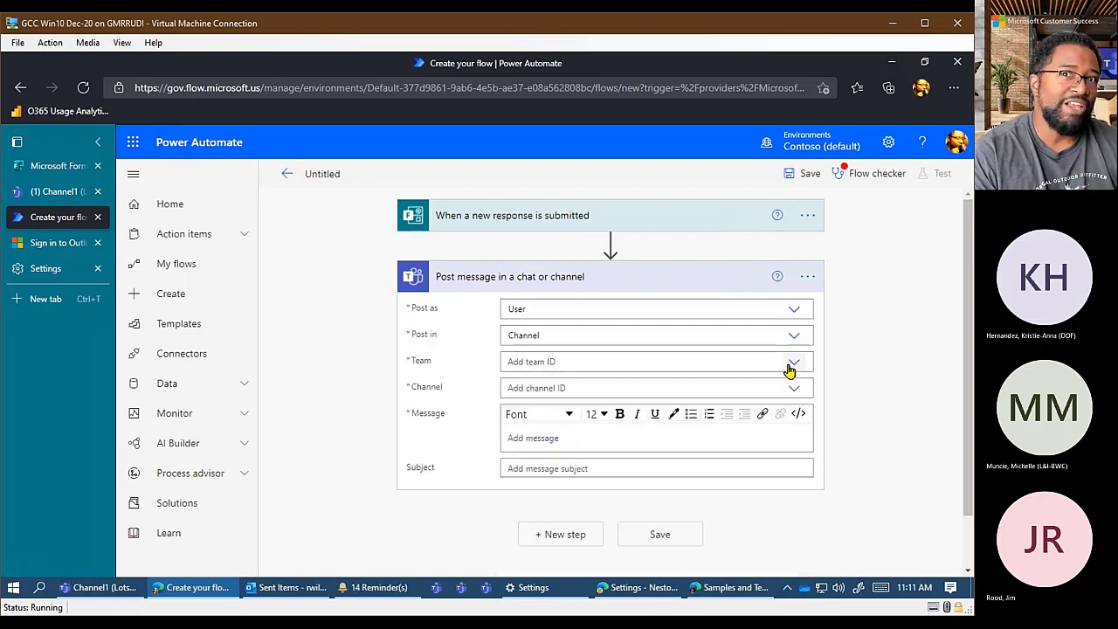
{"action": "left_click", "coordinate": [790, 365]}
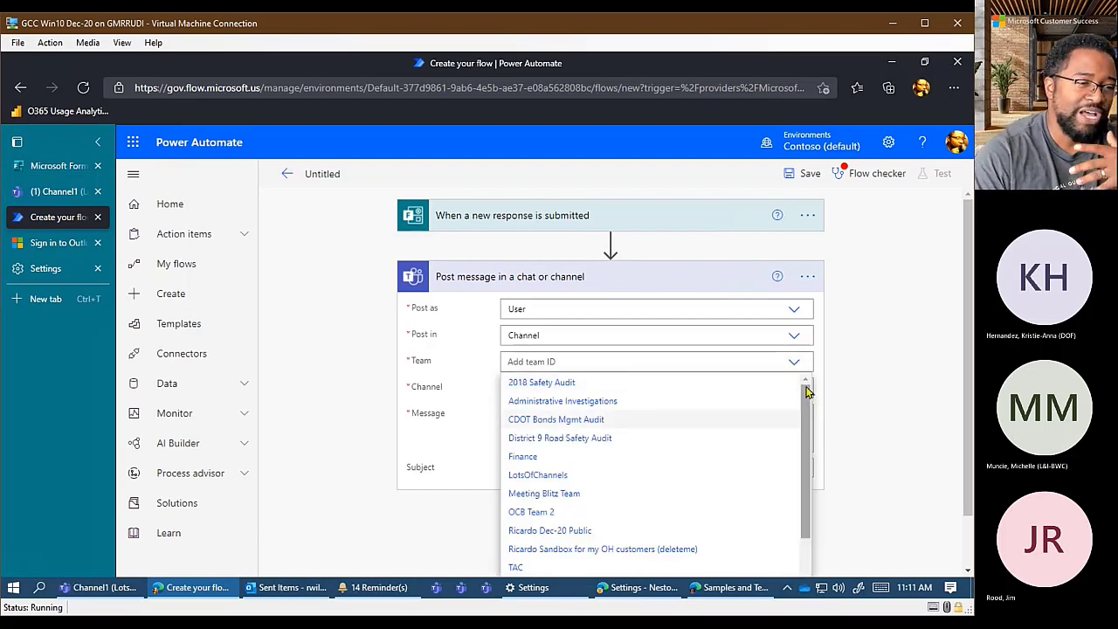
{"action": "scroll", "coordinate": [809, 406], "scroll_direction": "down", "scroll_amount": 1}
{"action": "scroll", "coordinate": [836, 409], "scroll_direction": "down", "scroll_amount": 1}
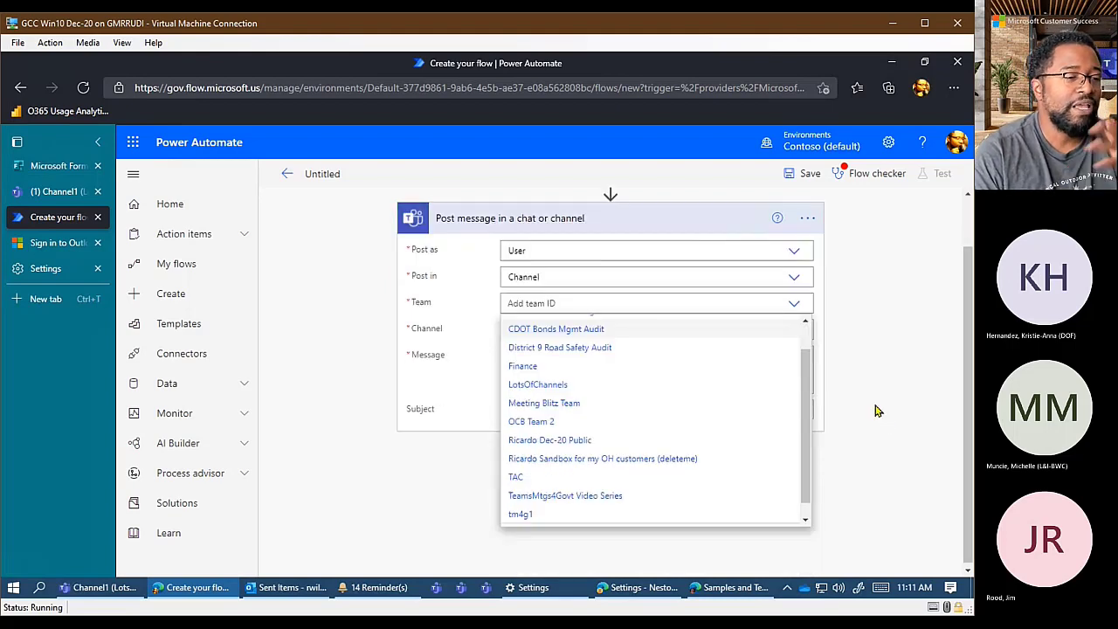
{"action": "scroll", "coordinate": [806, 361], "scroll_direction": "up", "scroll_amount": 1}
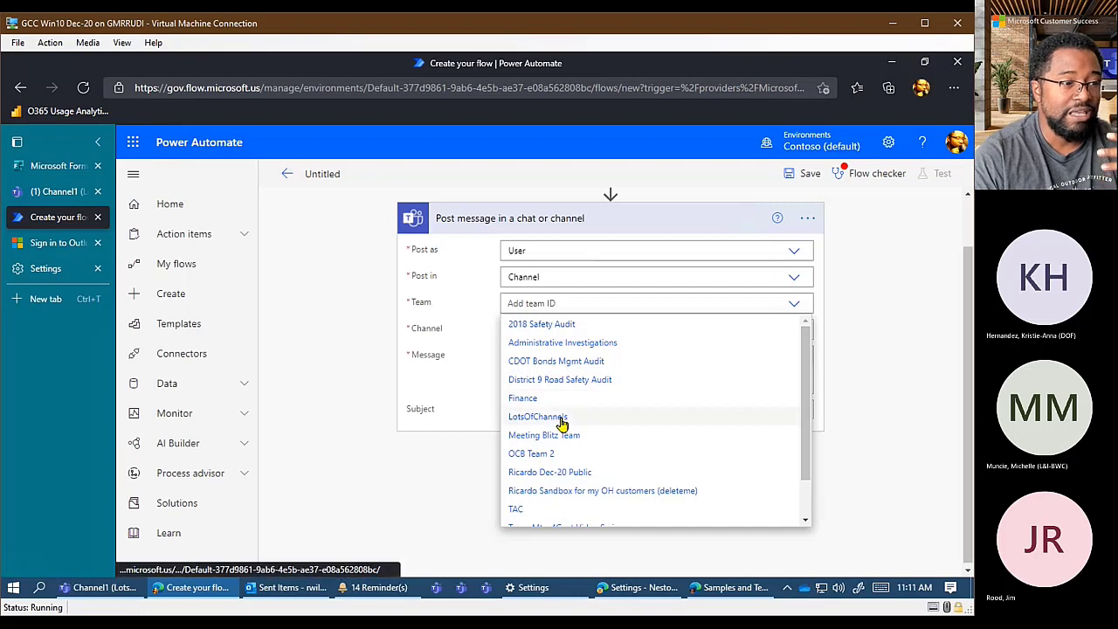
{"action": "left_click", "coordinate": [549, 419]}
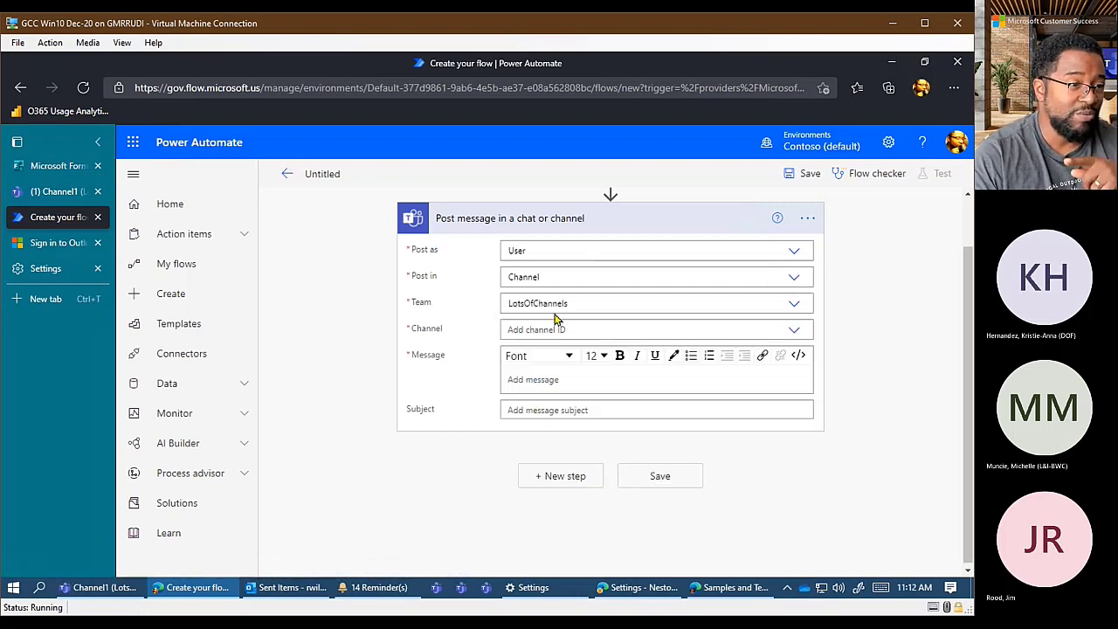
Set the Channel of the Post message action to Channel1, keeping LotsOfChannels as the team
{"action": "left_click", "coordinate": [796, 333]}
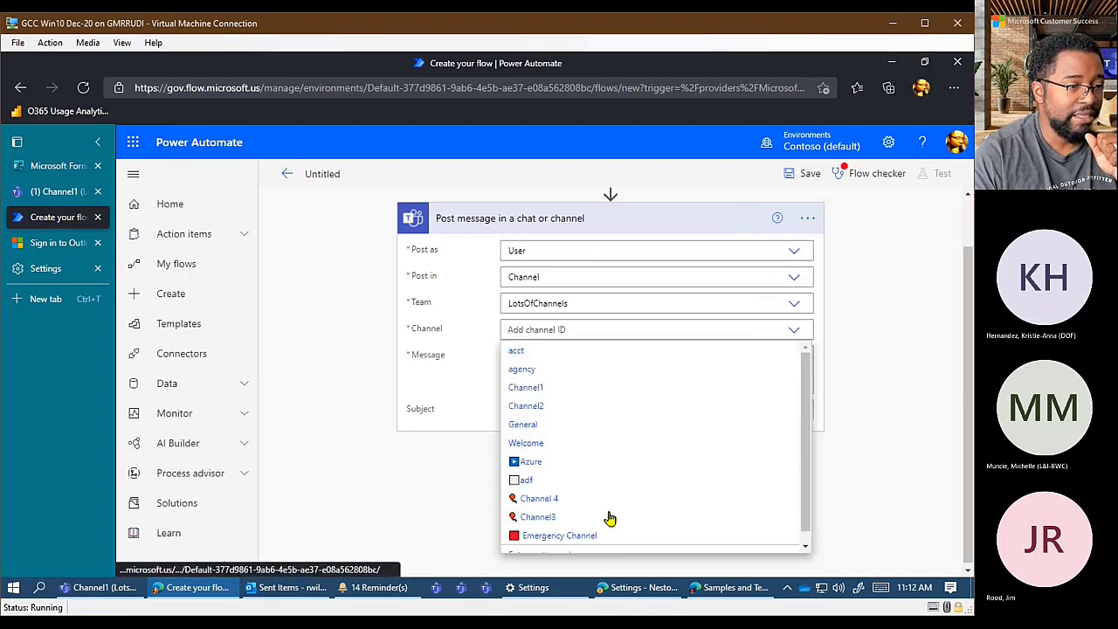
{"action": "left_click", "coordinate": [577, 393]}
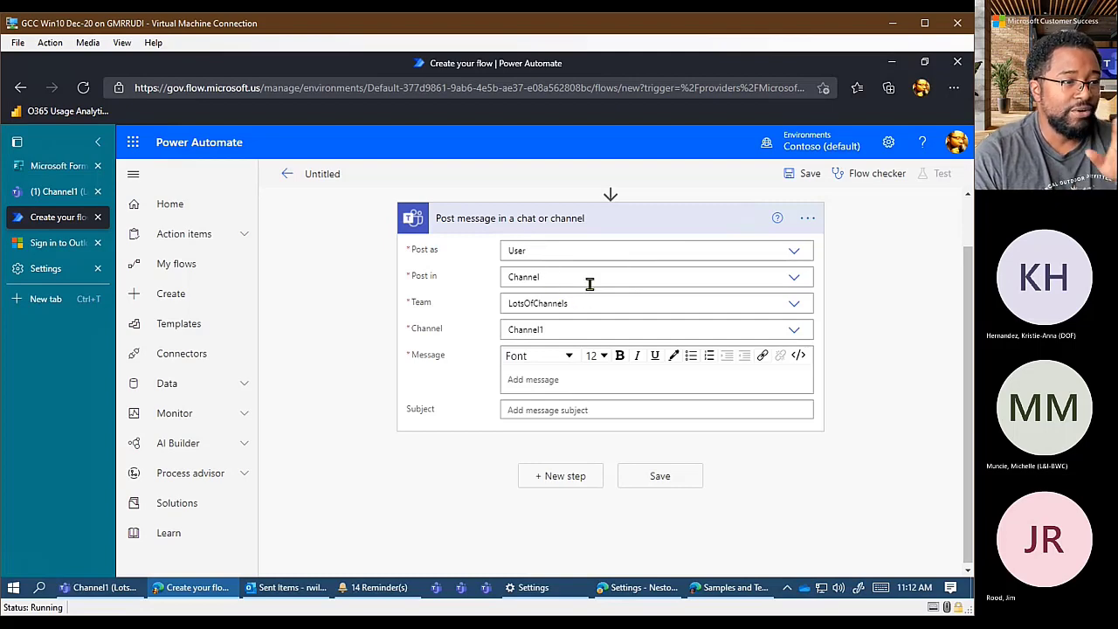
{"action": "left_click", "coordinate": [568, 302]}
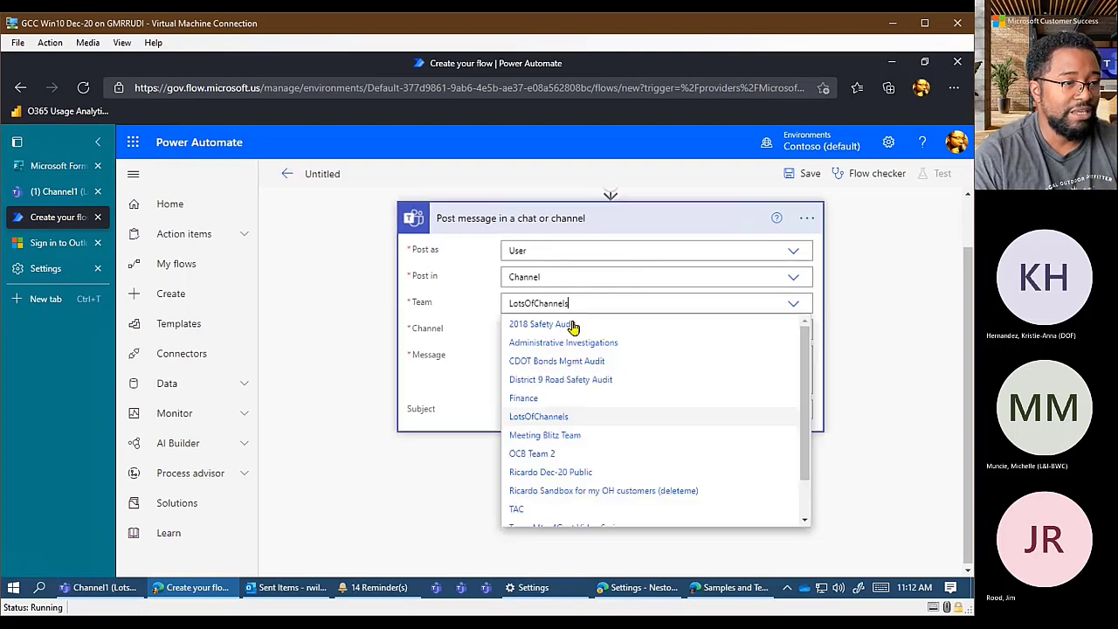
{"action": "left_click", "coordinate": [908, 343]}
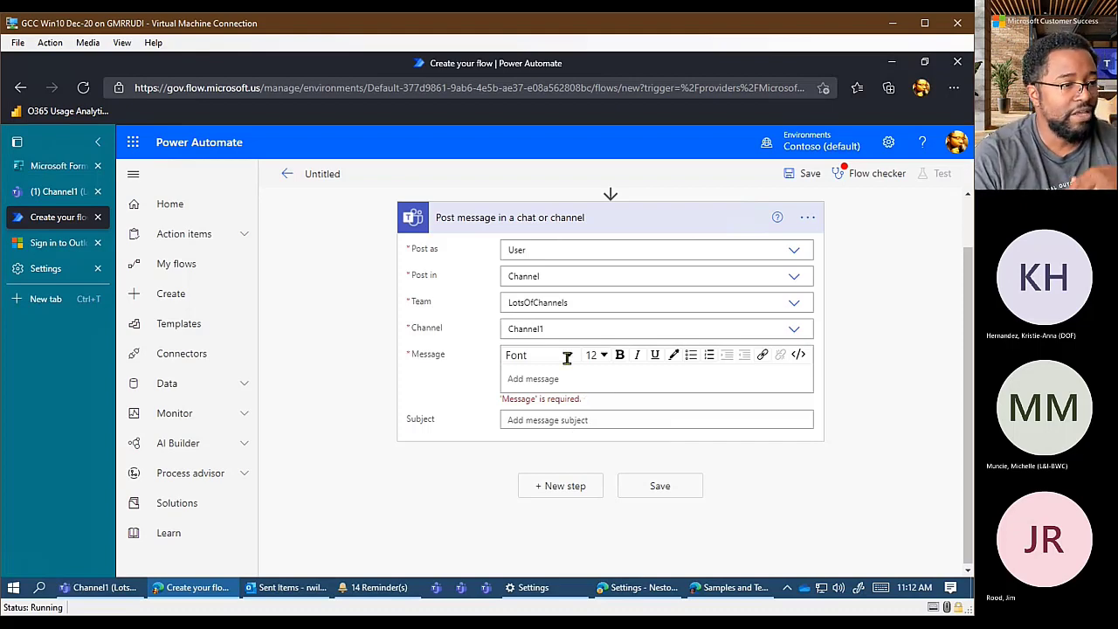
Enter "q2 Form just got a new submission!" as the message of the Teams action
{"action": "left_click", "coordinate": [744, 348]}
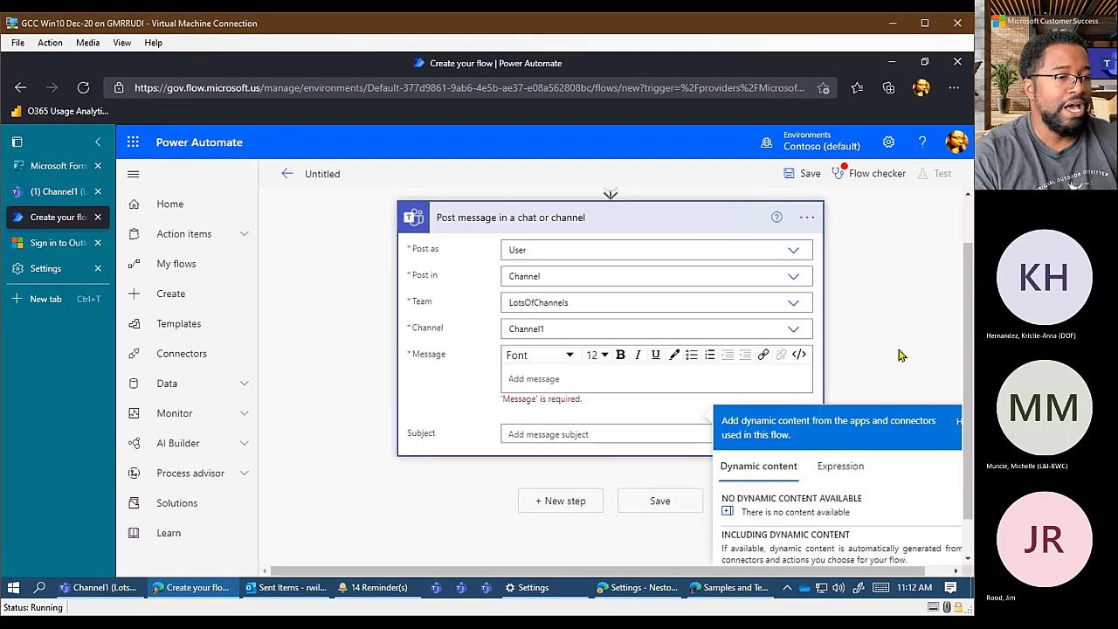
{"action": "scroll", "coordinate": [873, 332], "scroll_direction": "up", "scroll_amount": 1}
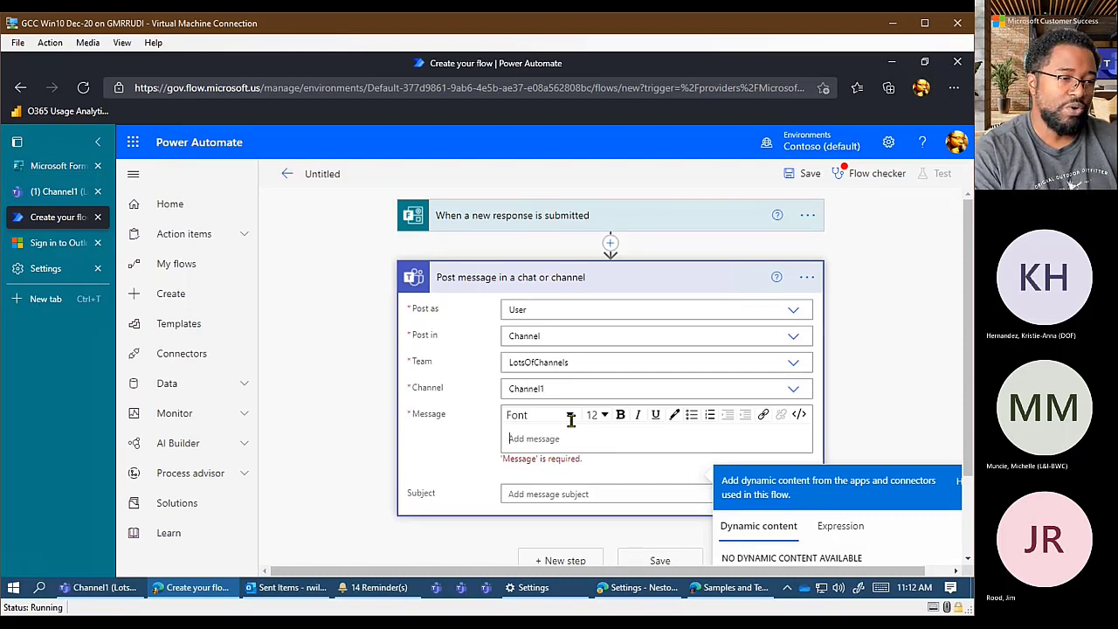
{"action": "type", "text": "a"}
{"action": "type", "text": "2 Form"}
{"action": "type", "text": " just got a"}
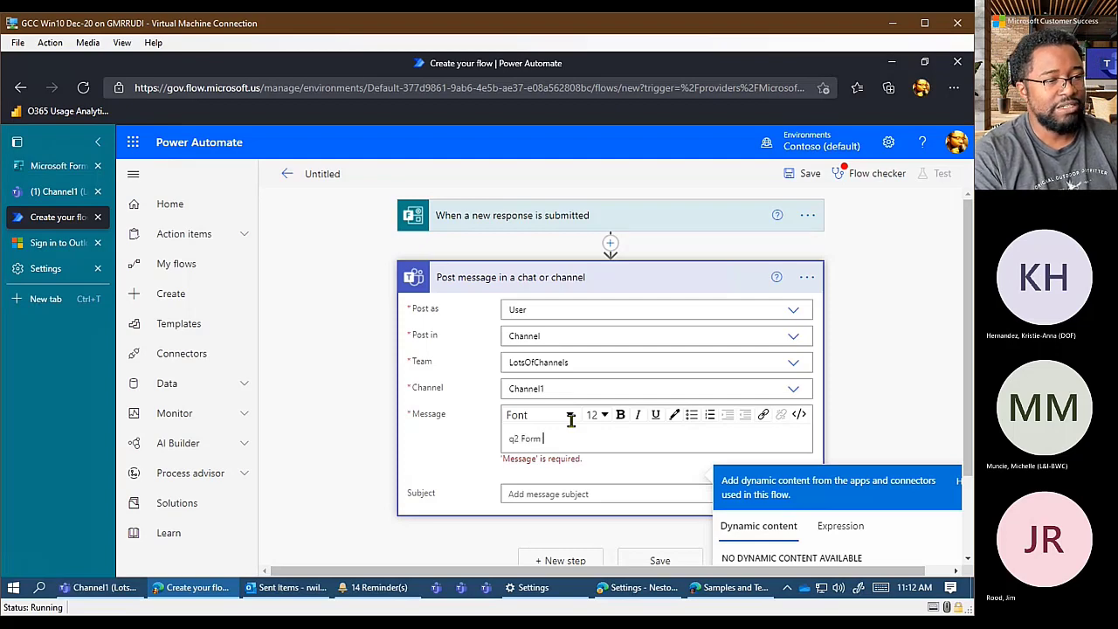
{"action": "type", "text": " ne"}
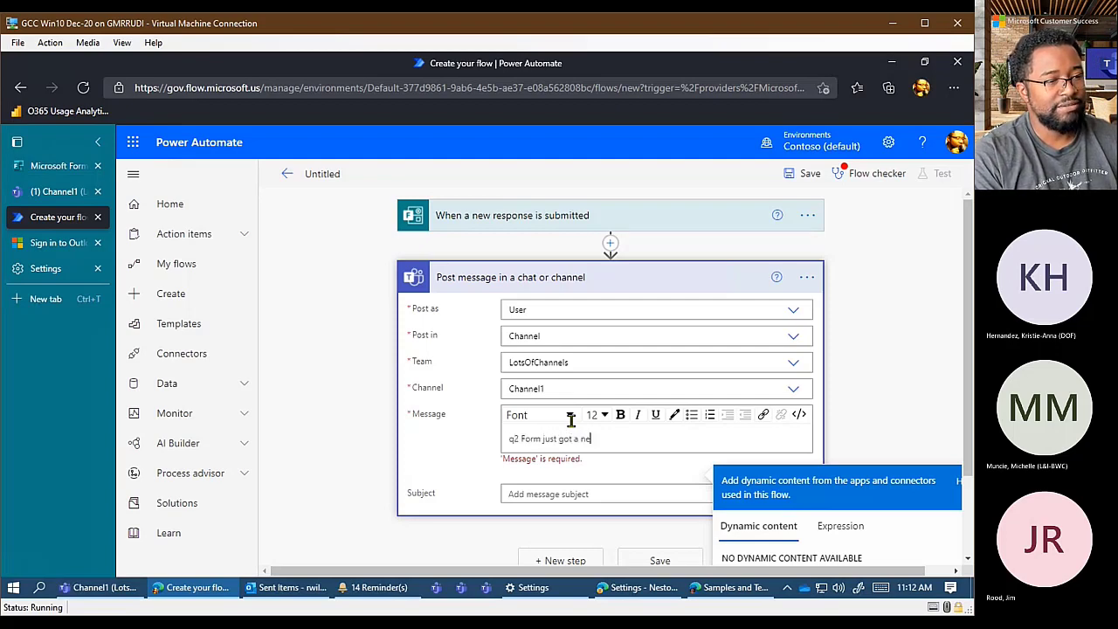
{"action": "type", "text": "w submission!"}
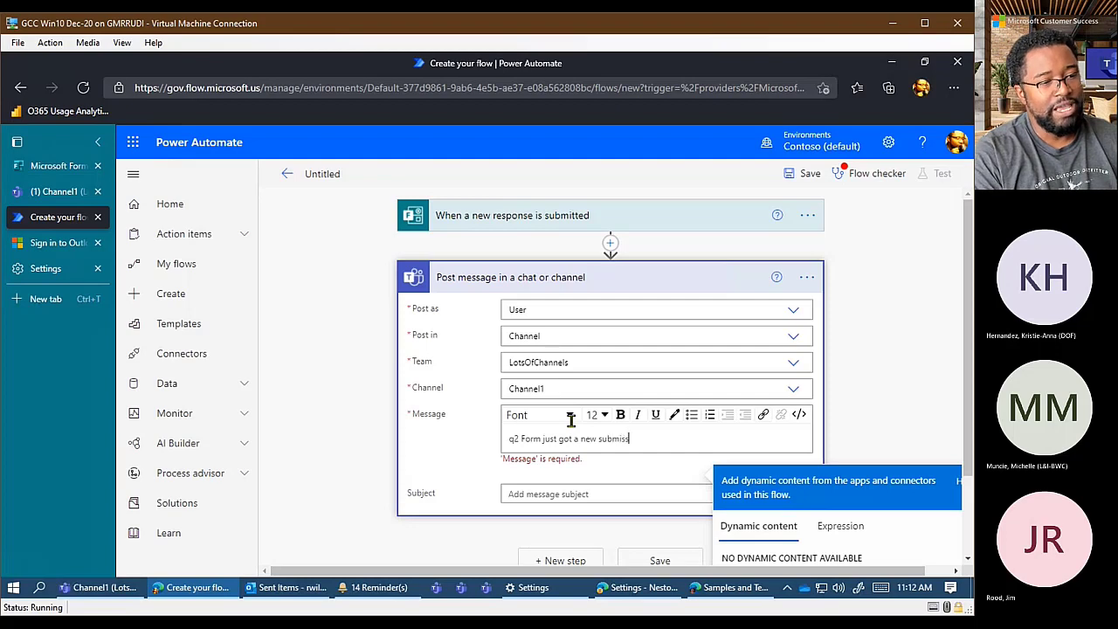
{"action": "left_click", "coordinate": [888, 424]}
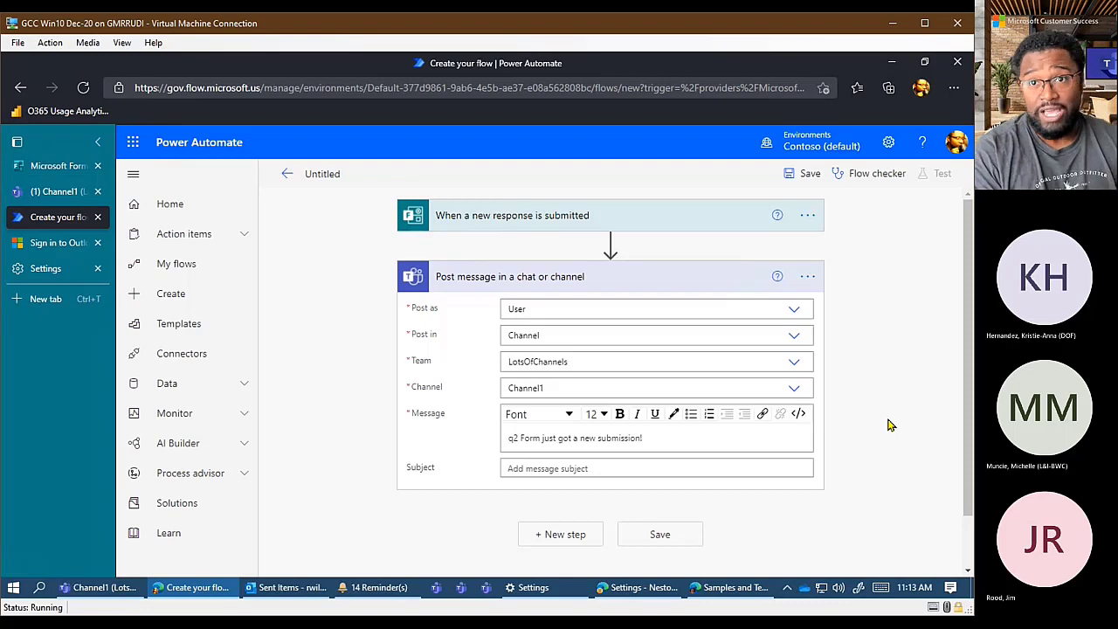
Append the word "LINK" to the end of the Teams message and select it
{"action": "left_click", "coordinate": [729, 423]}
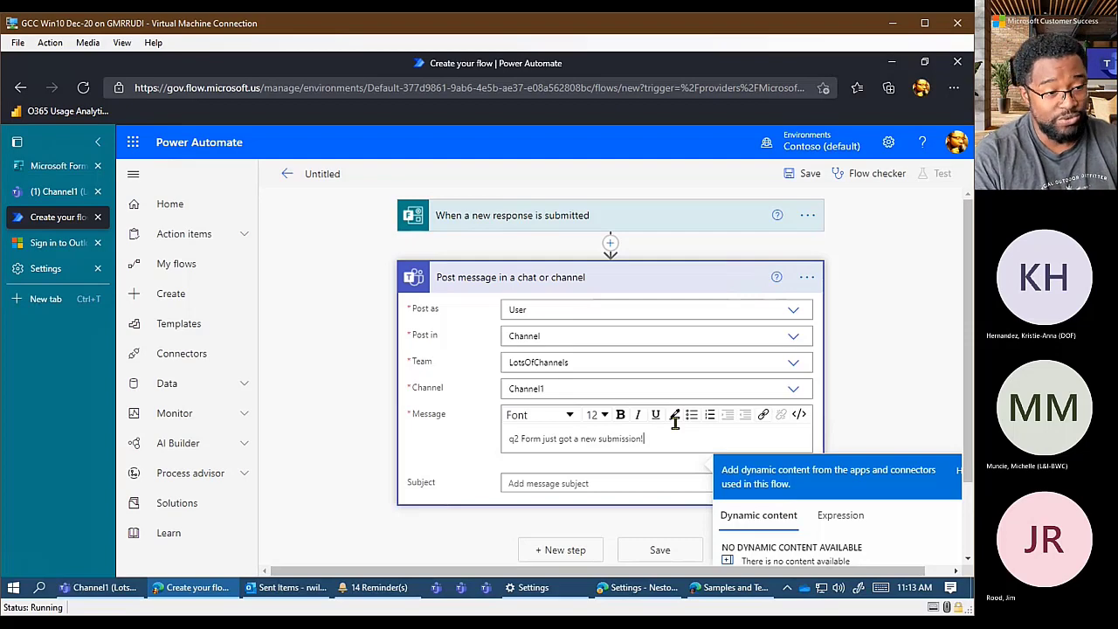
{"action": "scroll", "coordinate": [907, 410], "scroll_direction": "down", "scroll_amount": 2}
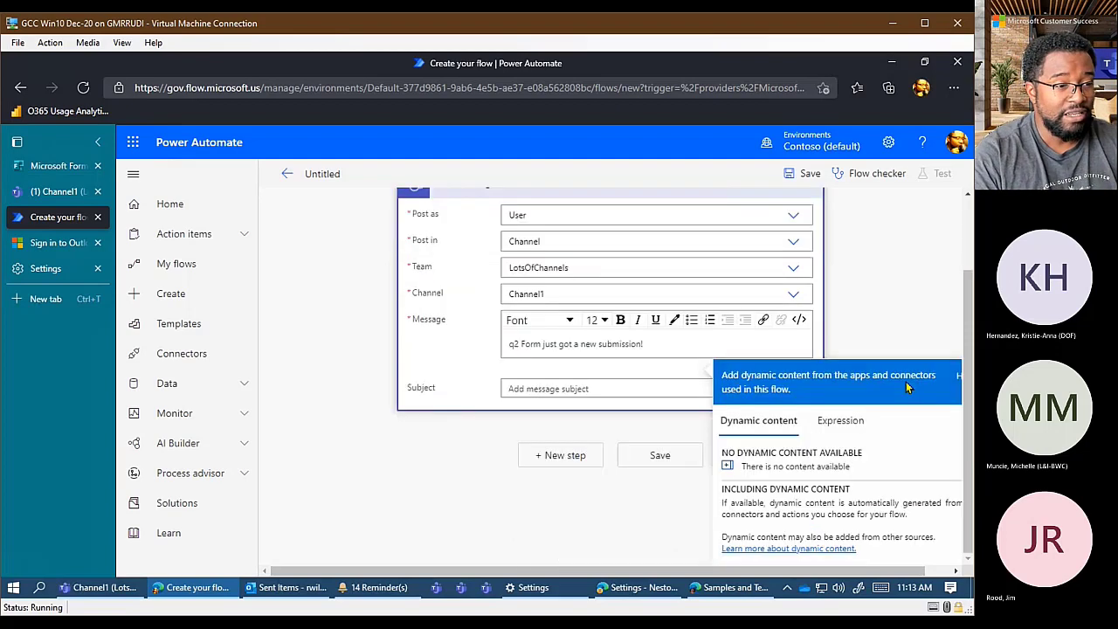
{"action": "left_click", "coordinate": [873, 317]}
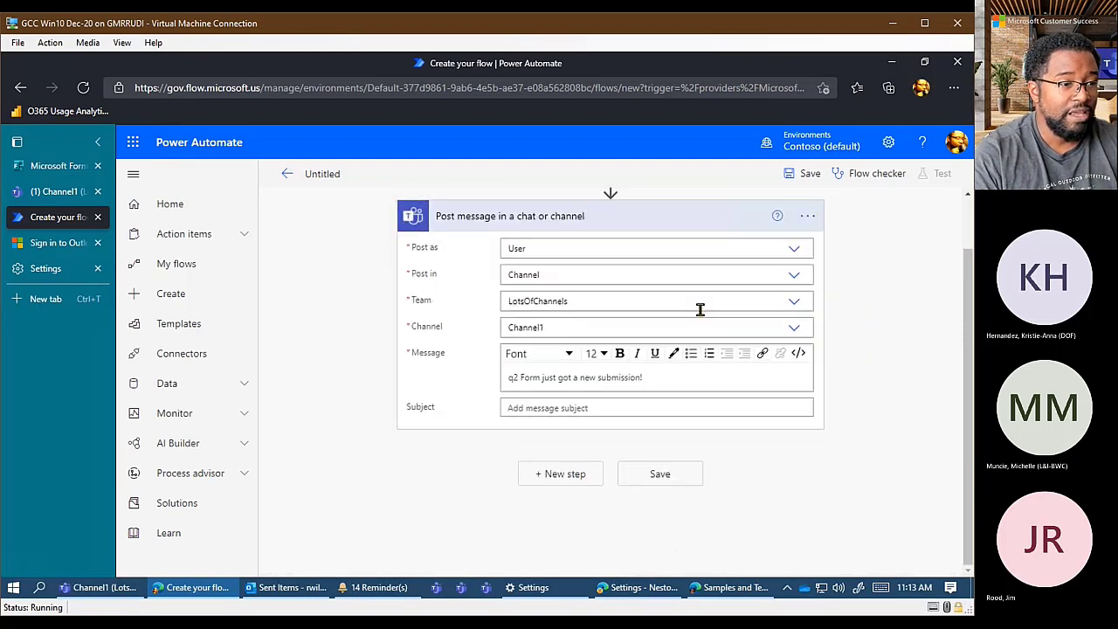
{"action": "left_click", "coordinate": [684, 389]}
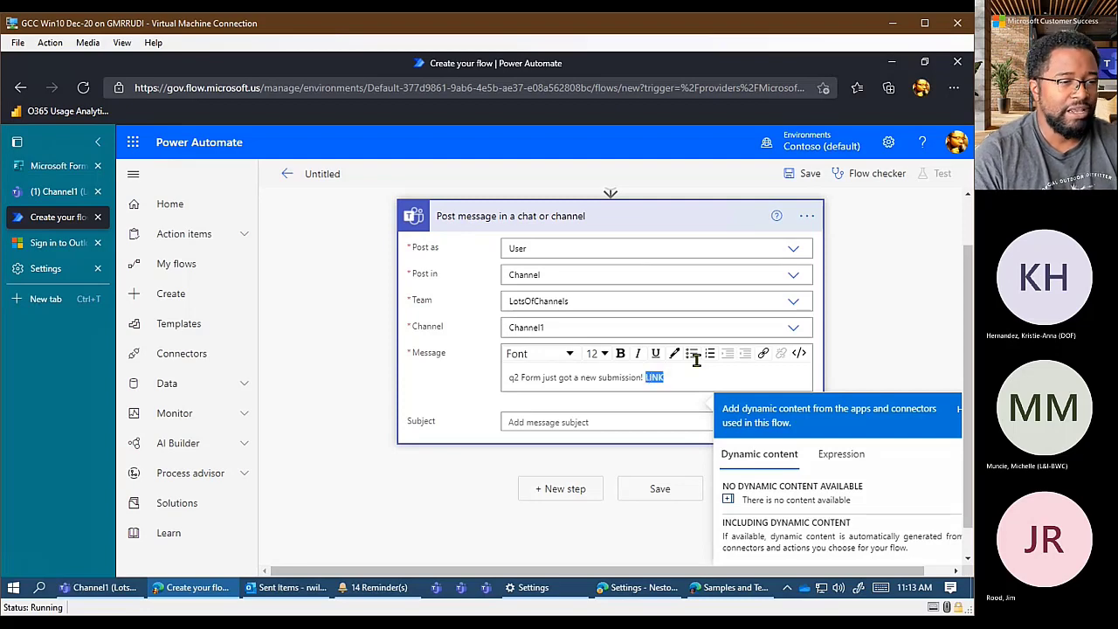
{"action": "left_click", "coordinate": [762, 354]}
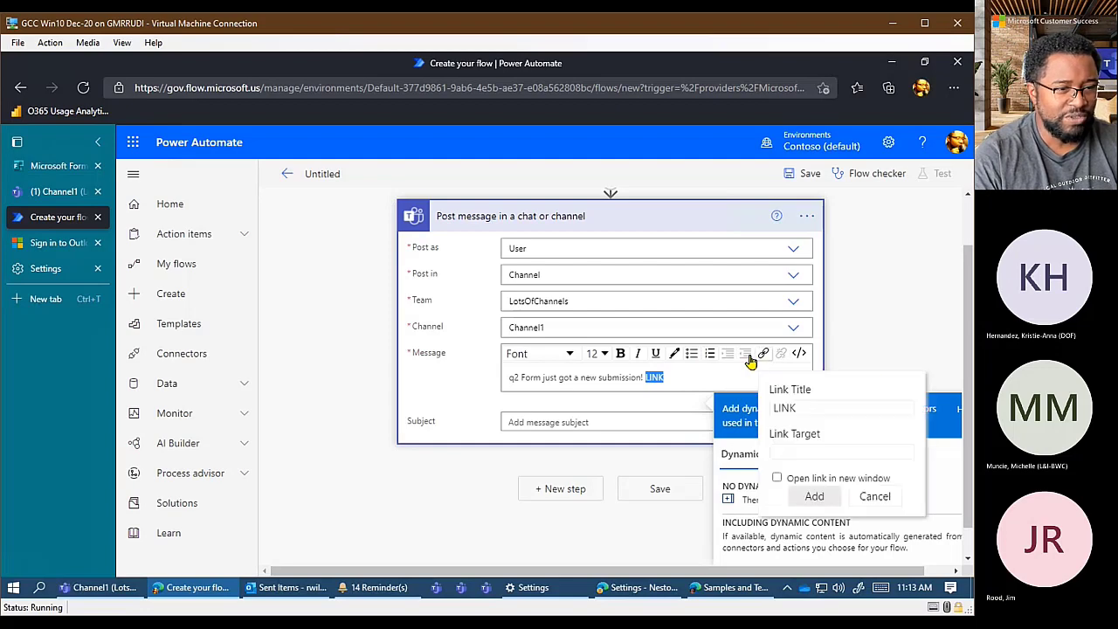
{"action": "left_click", "coordinate": [817, 440]}
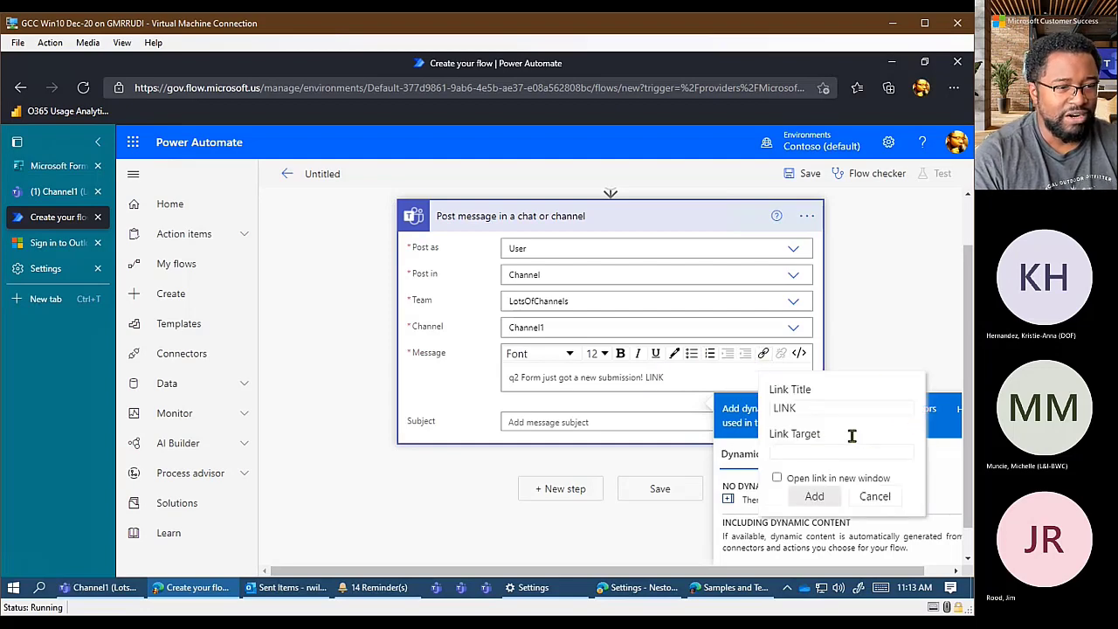
{"action": "left_click", "coordinate": [876, 495]}
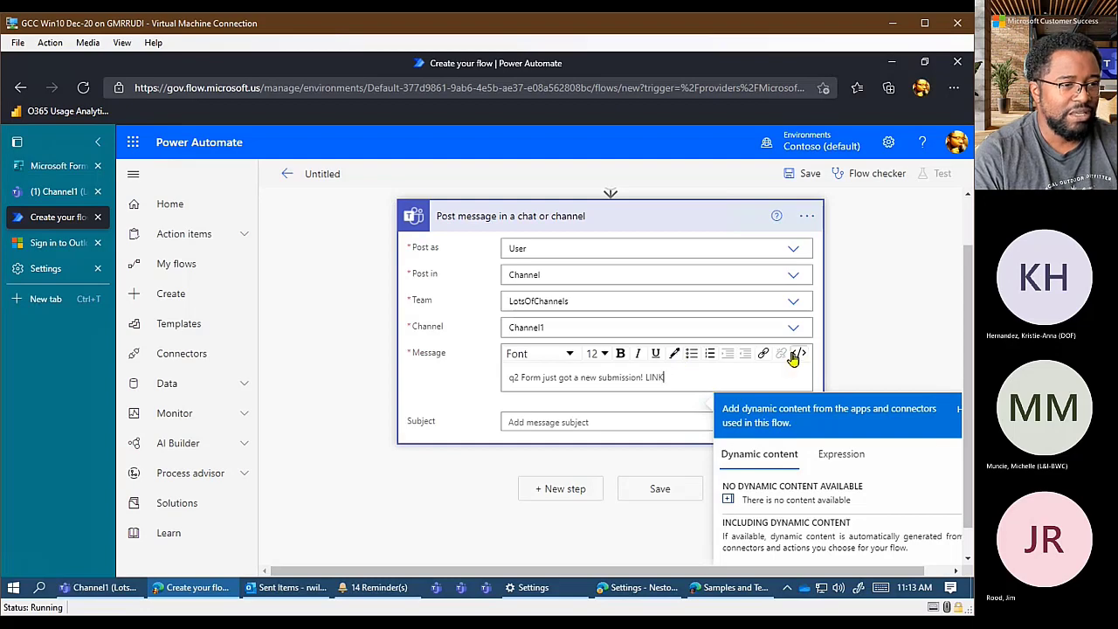
Show the Teams message as HTML source in the message editor's code view
{"action": "left_click", "coordinate": [798, 353]}
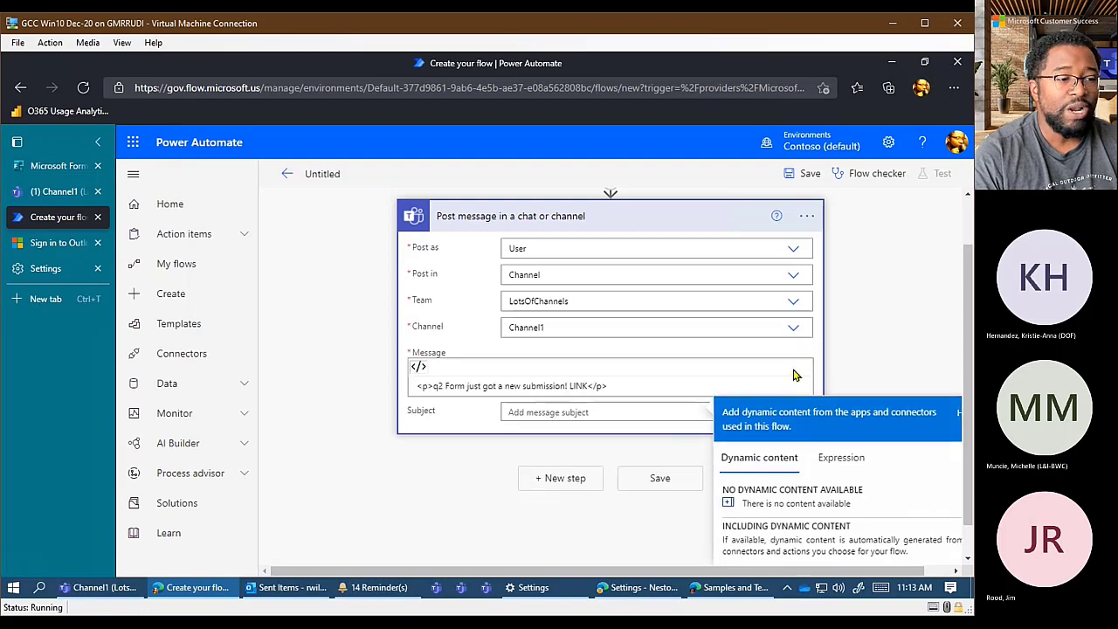
{"action": "left_click", "coordinate": [417, 367]}
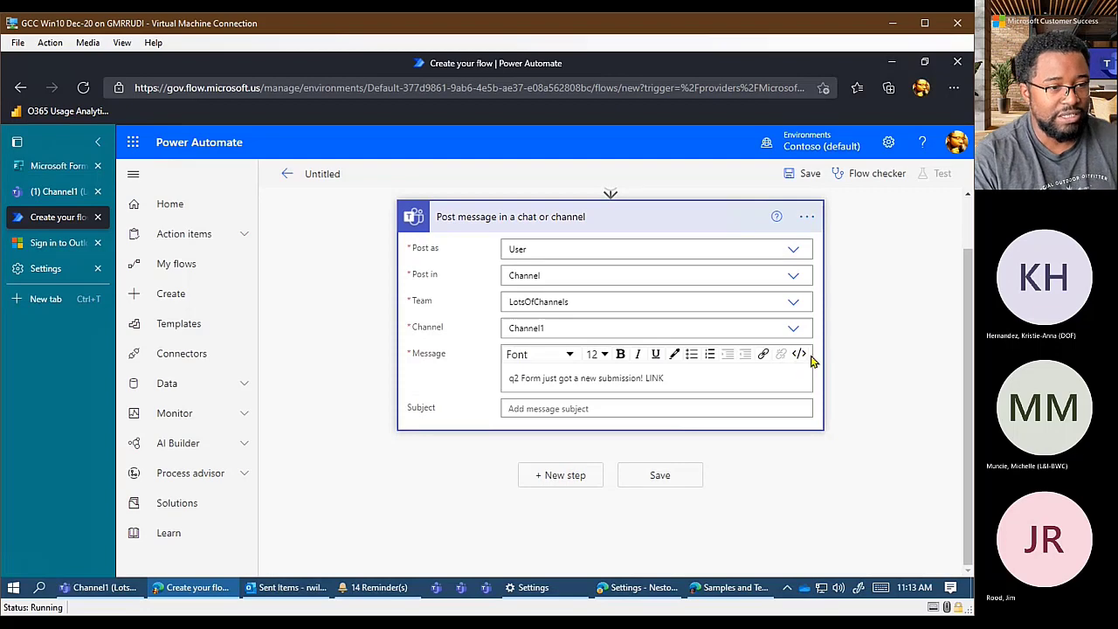
{"action": "key", "text": "ctrl+plus"}
{"action": "key", "text": "ctrl+plus"}
{"action": "scroll", "coordinate": [887, 418], "scroll_direction": "down", "scroll_amount": 2}
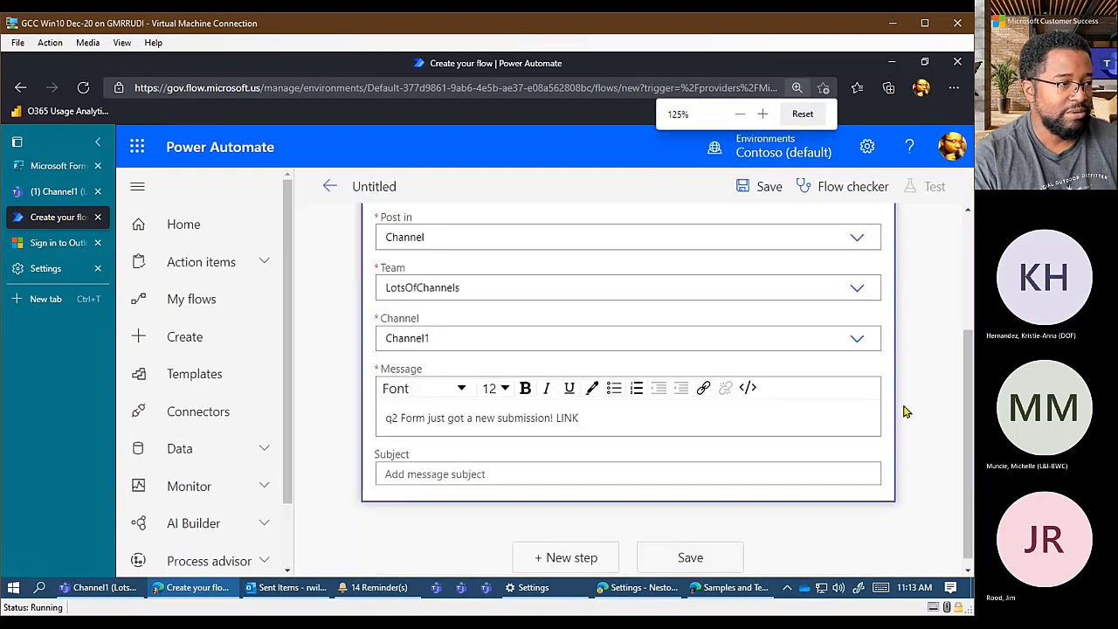
{"action": "left_click", "coordinate": [747, 388]}
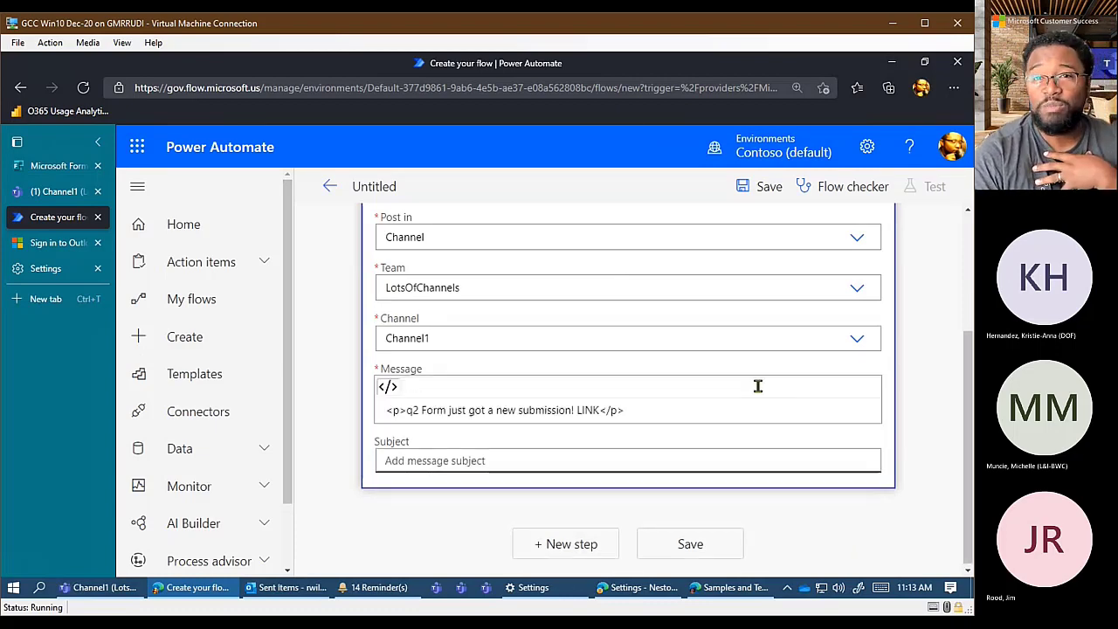
Replace the word LINK in the message's HTML source with the Response Id value from the form trigger
{"action": "left_click_drag", "start_coordinate": [406, 402], "coordinate": [370, 397]}
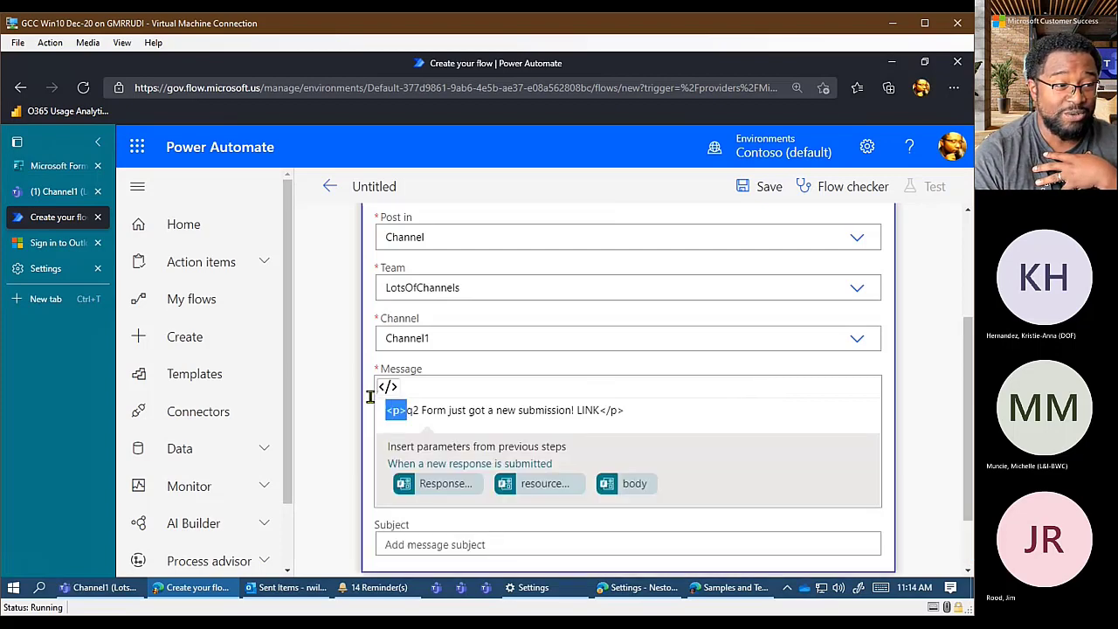
{"action": "left_click", "coordinate": [634, 394]}
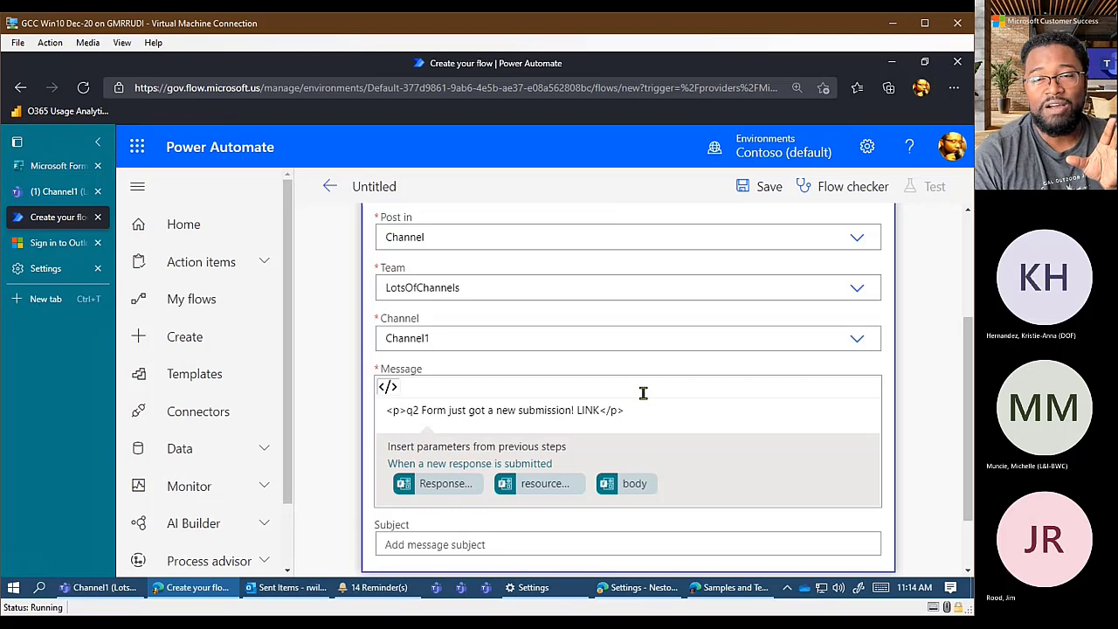
{"action": "left_click", "coordinate": [592, 399]}
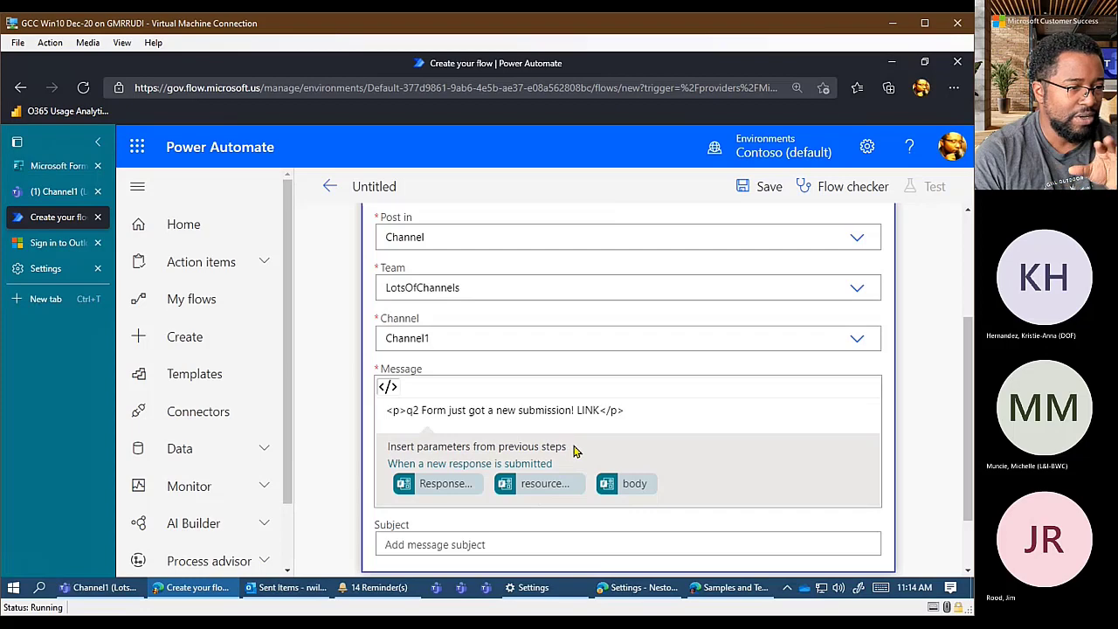
{"action": "double_click", "coordinate": [583, 390]}
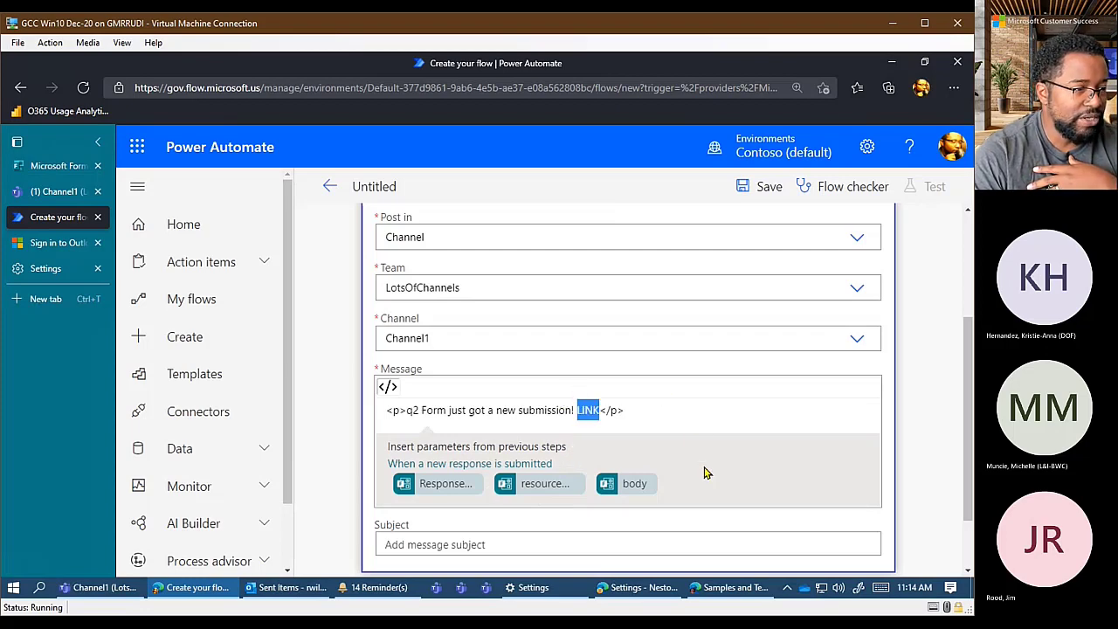
{"action": "scroll", "coordinate": [578, 472], "scroll_direction": "down", "scroll_amount": 1}
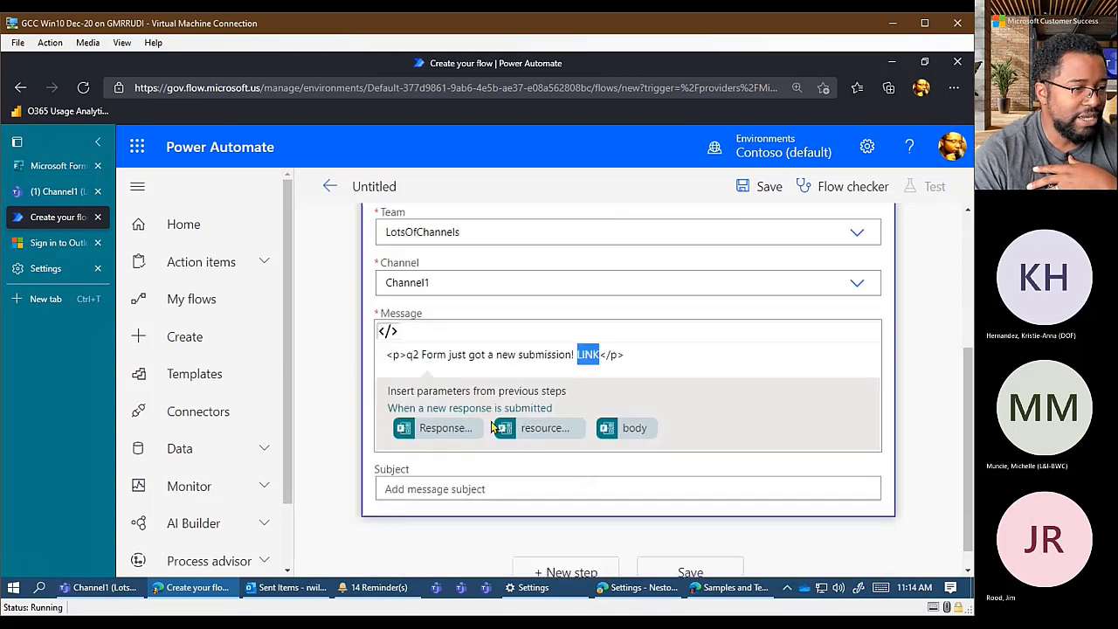
{"action": "left_click", "coordinate": [445, 437]}
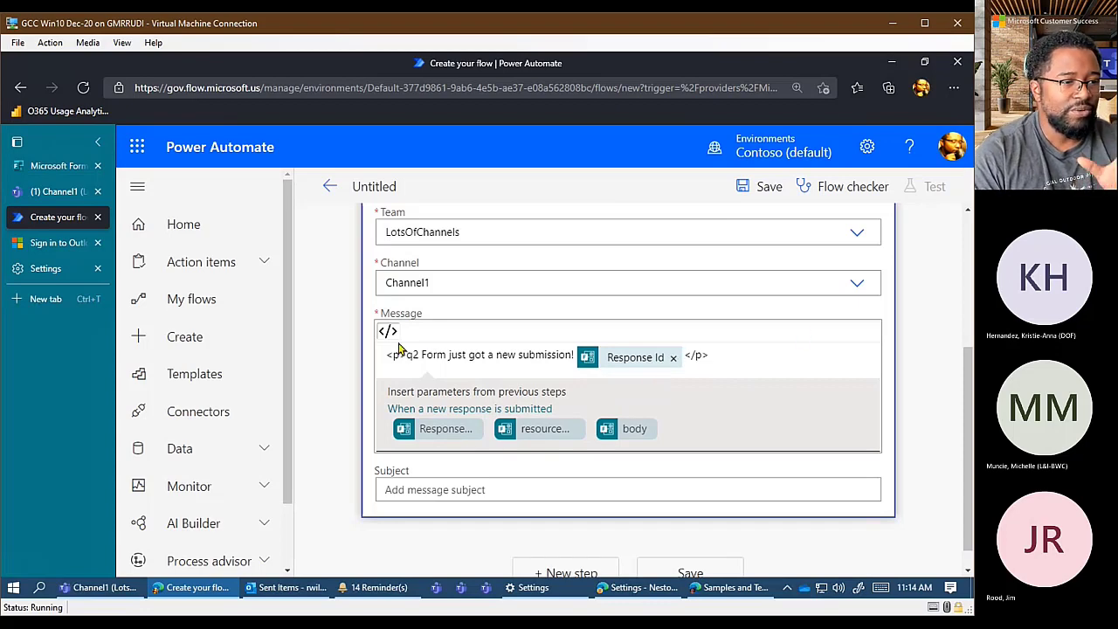
Return the Teams message from code view to the formatted text editor
{"action": "scroll", "coordinate": [512, 390], "scroll_direction": "up", "scroll_amount": 3}
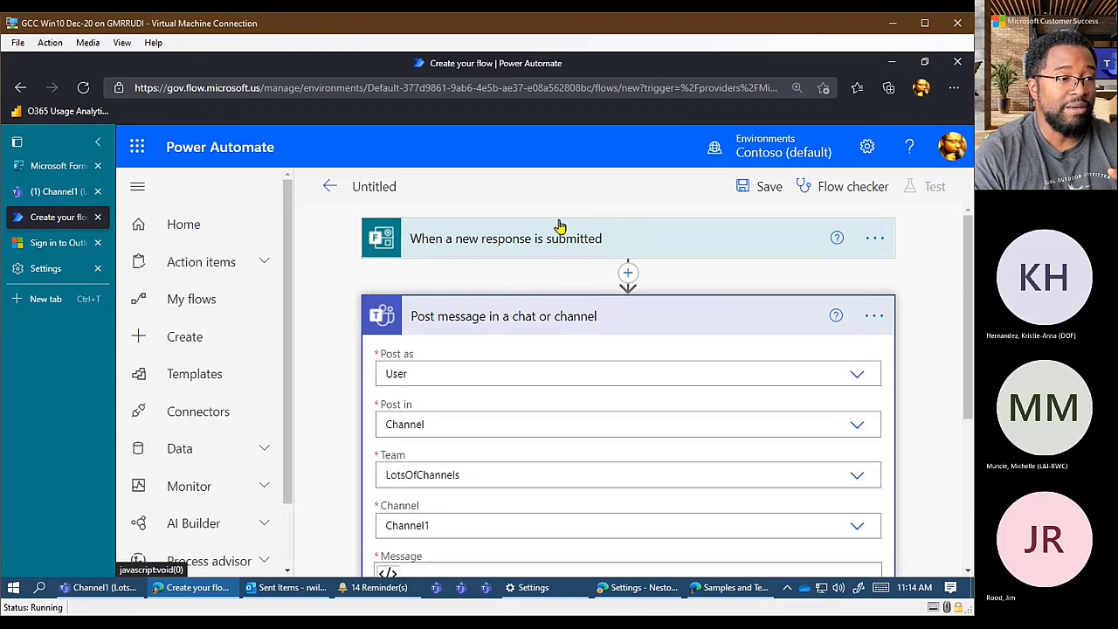
{"action": "scroll", "coordinate": [602, 333], "scroll_direction": "down", "scroll_amount": 1}
{"action": "scroll", "coordinate": [602, 349], "scroll_direction": "down", "scroll_amount": 1}
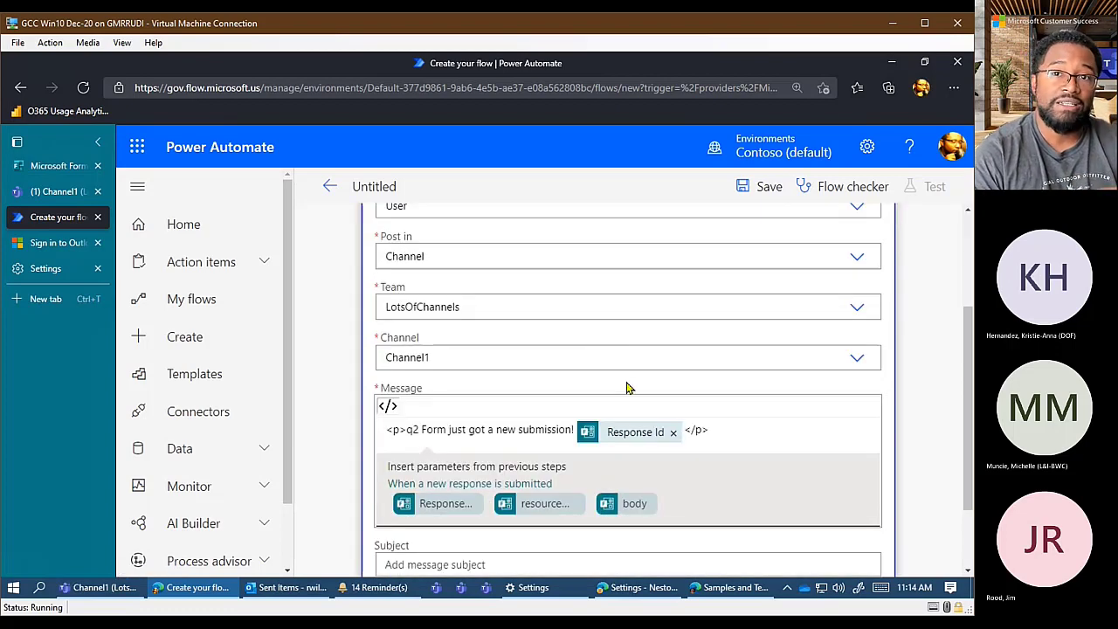
{"action": "scroll", "coordinate": [652, 419], "scroll_direction": "down", "scroll_amount": 1}
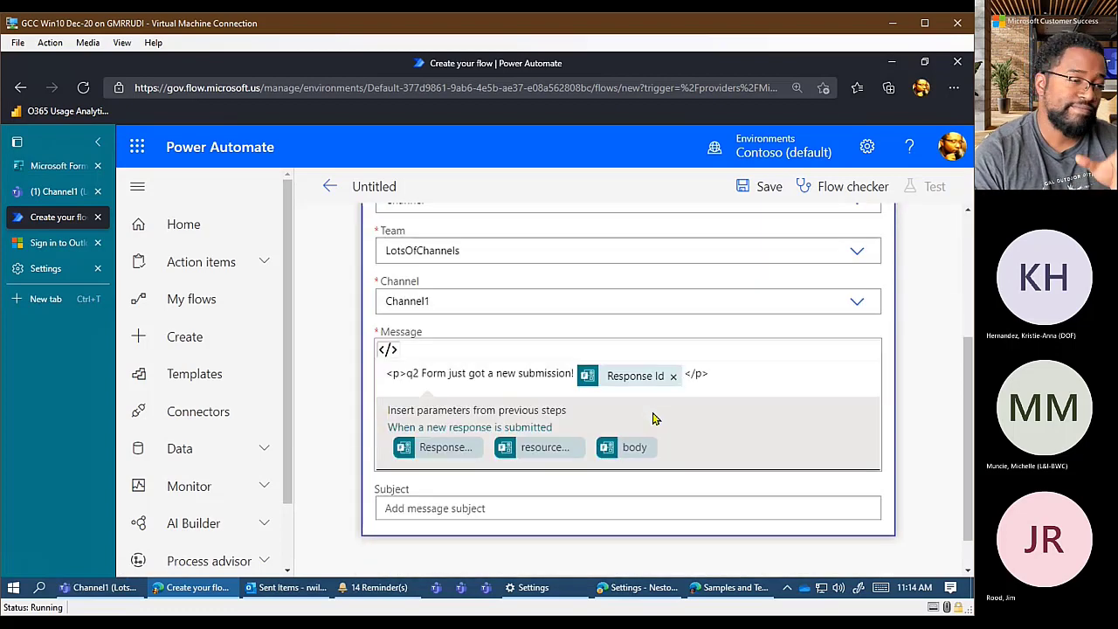
{"action": "left_click", "coordinate": [387, 351]}
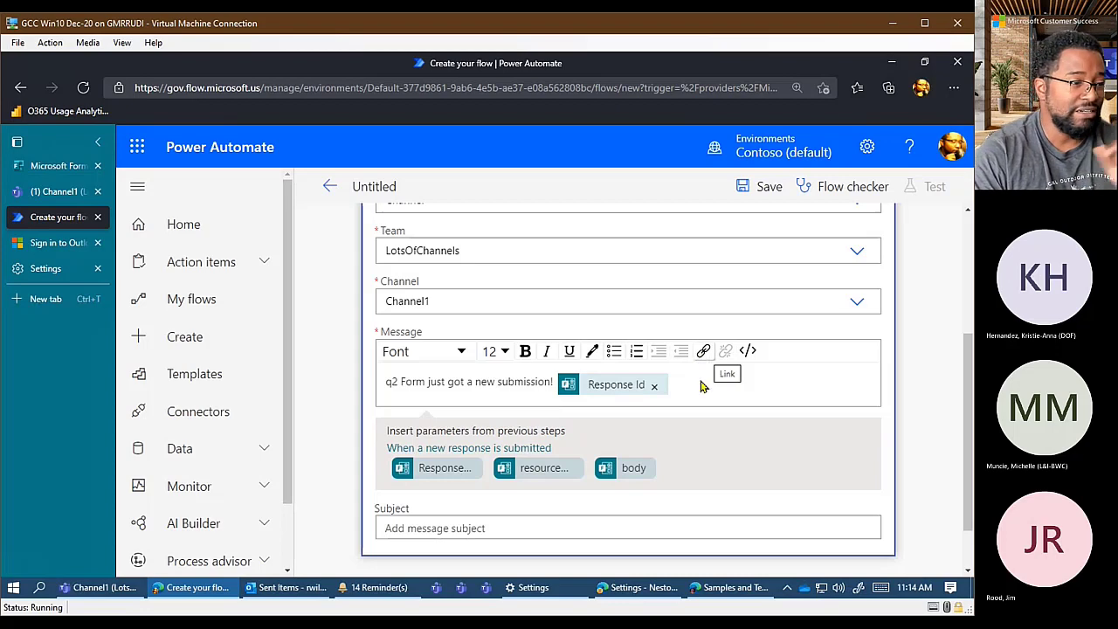
Check the flow for errors and warnings with the Flow checker, and save the flow
{"action": "scroll", "coordinate": [716, 393], "scroll_direction": "down", "scroll_amount": 1}
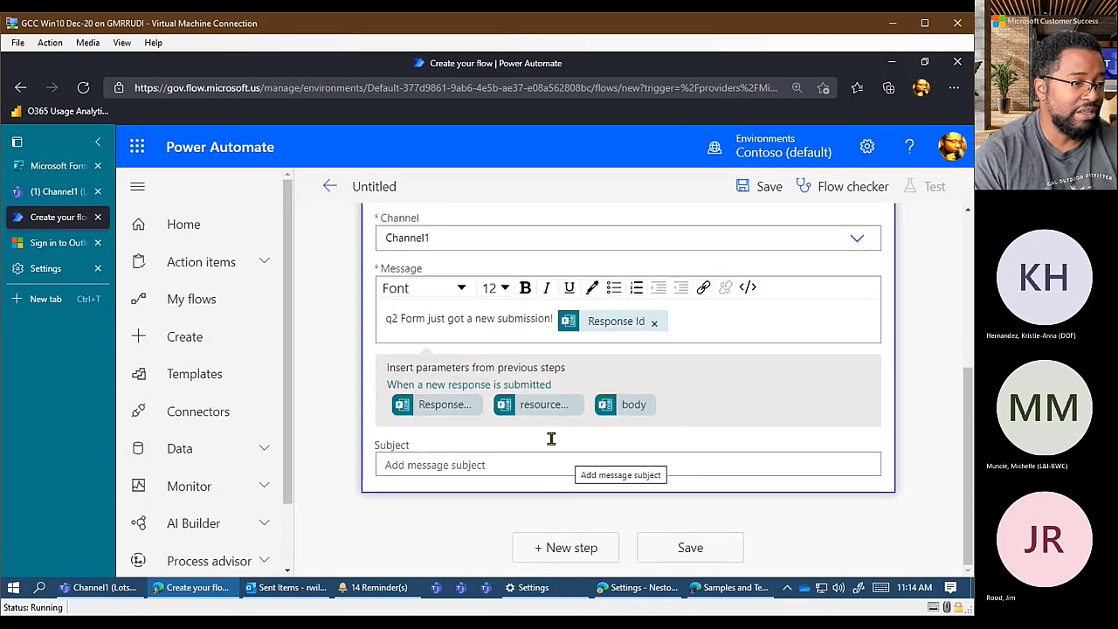
{"action": "left_click", "coordinate": [839, 197]}
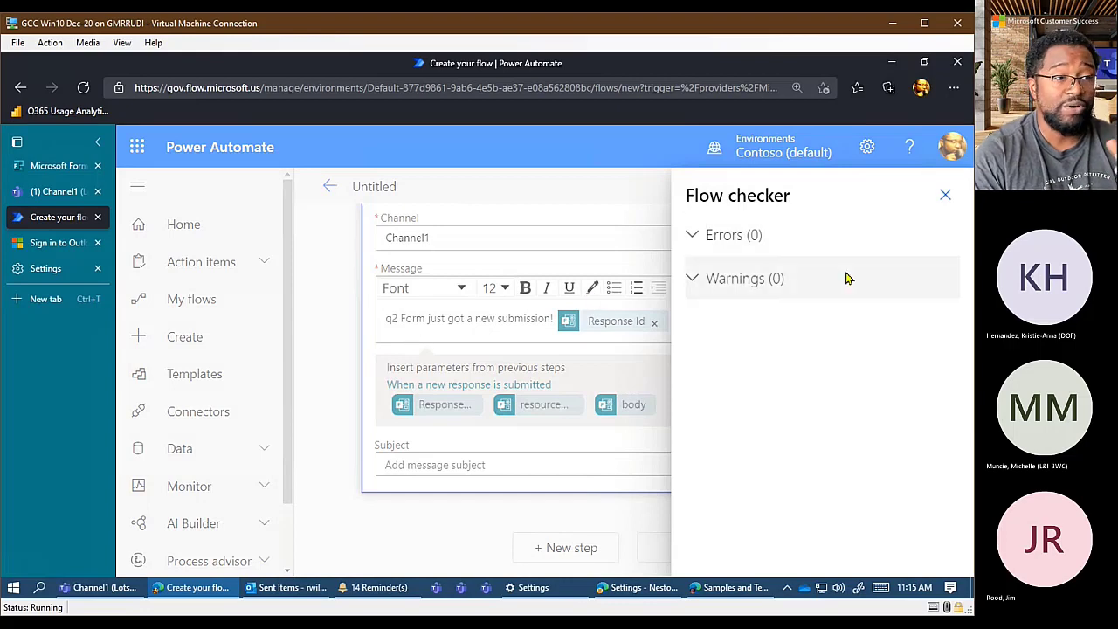
{"action": "left_click", "coordinate": [943, 195]}
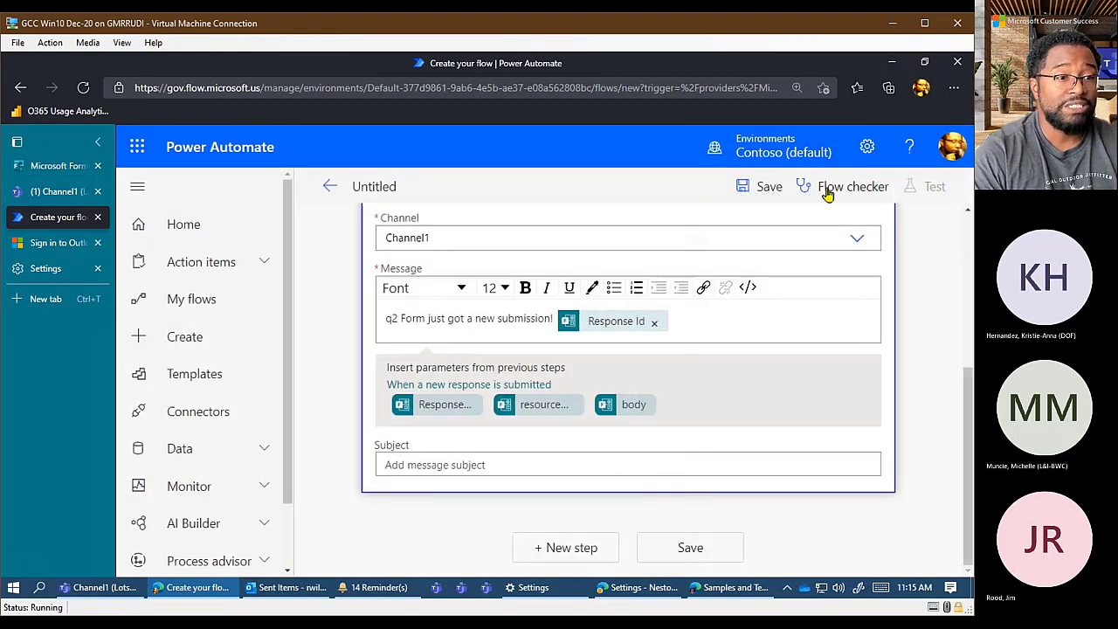
{"action": "left_click", "coordinate": [769, 188]}
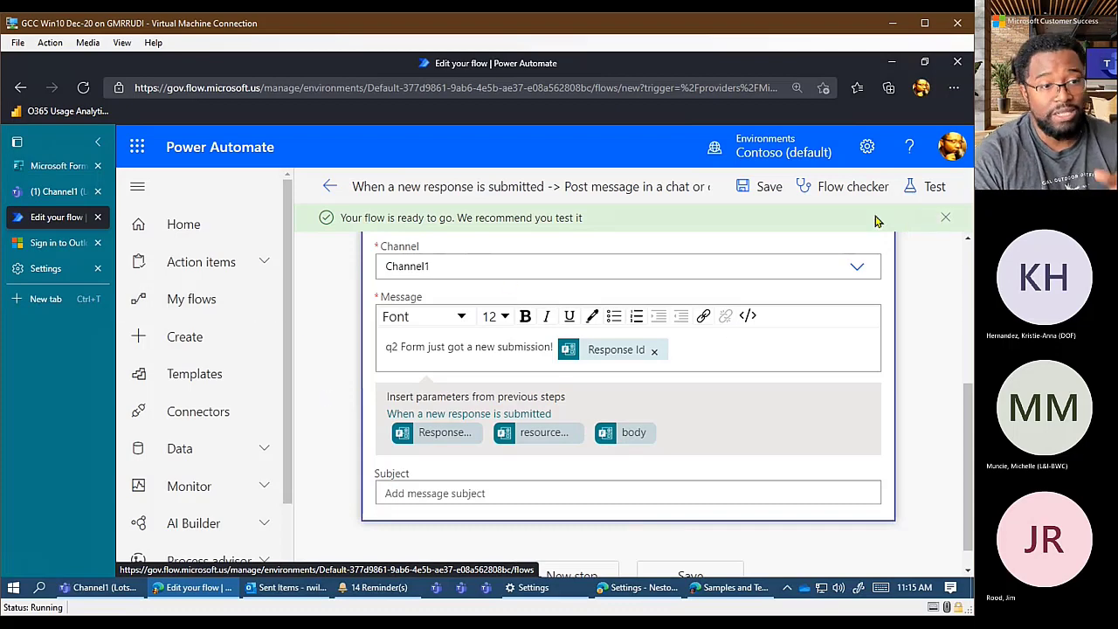
Start a manual test of the saved flow so that it waits for a new form response
{"action": "left_click", "coordinate": [912, 190]}
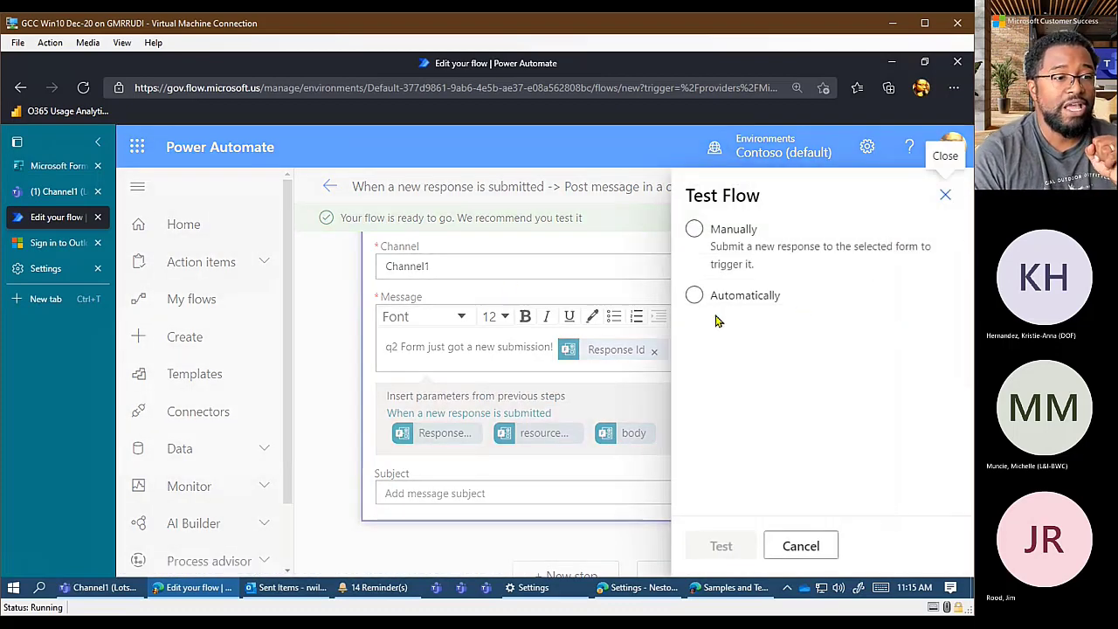
{"action": "left_click", "coordinate": [773, 254]}
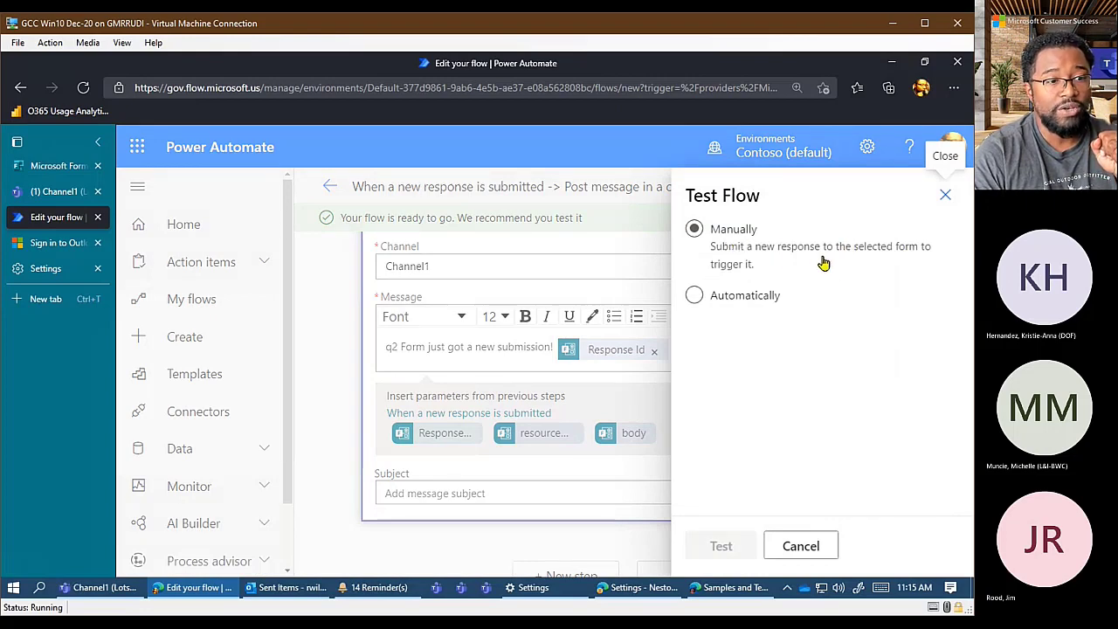
{"action": "left_click", "coordinate": [695, 232]}
{"action": "left_click", "coordinate": [719, 546]}
{"action": "scroll", "coordinate": [748, 273], "scroll_direction": "up", "scroll_amount": 2}
{"action": "scroll", "coordinate": [768, 310], "scroll_direction": "down", "scroll_amount": 2}
{"action": "scroll", "coordinate": [800, 335], "scroll_direction": "up", "scroll_amount": 5}
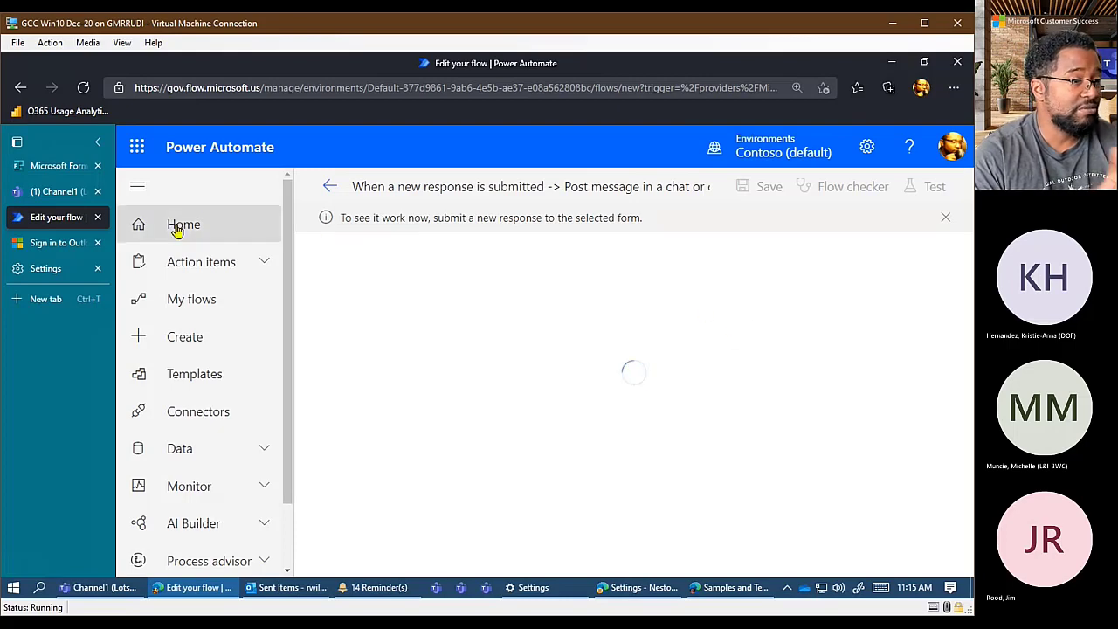
Switch to Microsoft Forms and open the q2 form from the complete list of own forms
{"action": "left_click", "coordinate": [59, 165]}
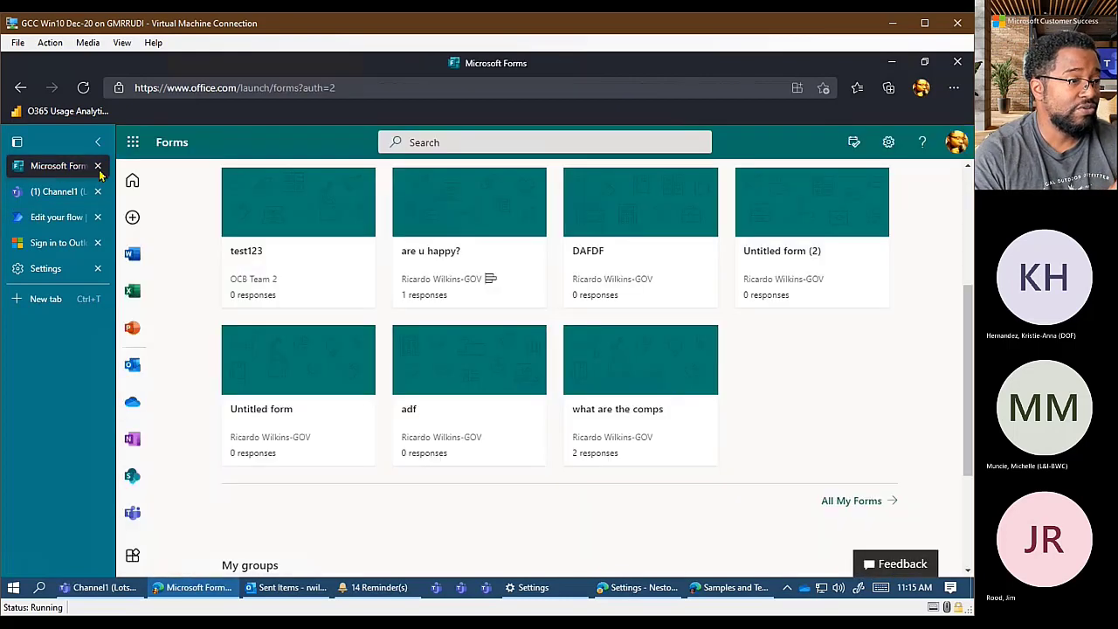
{"action": "scroll", "coordinate": [761, 378], "scroll_direction": "up", "scroll_amount": 3}
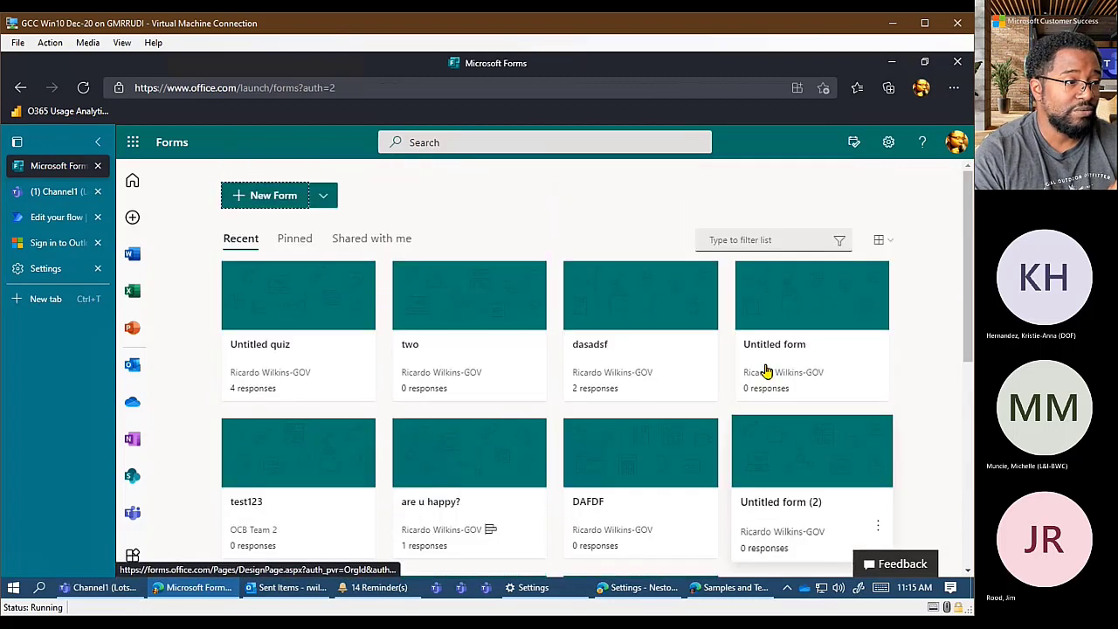
{"action": "scroll", "coordinate": [789, 379], "scroll_direction": "down", "scroll_amount": 3}
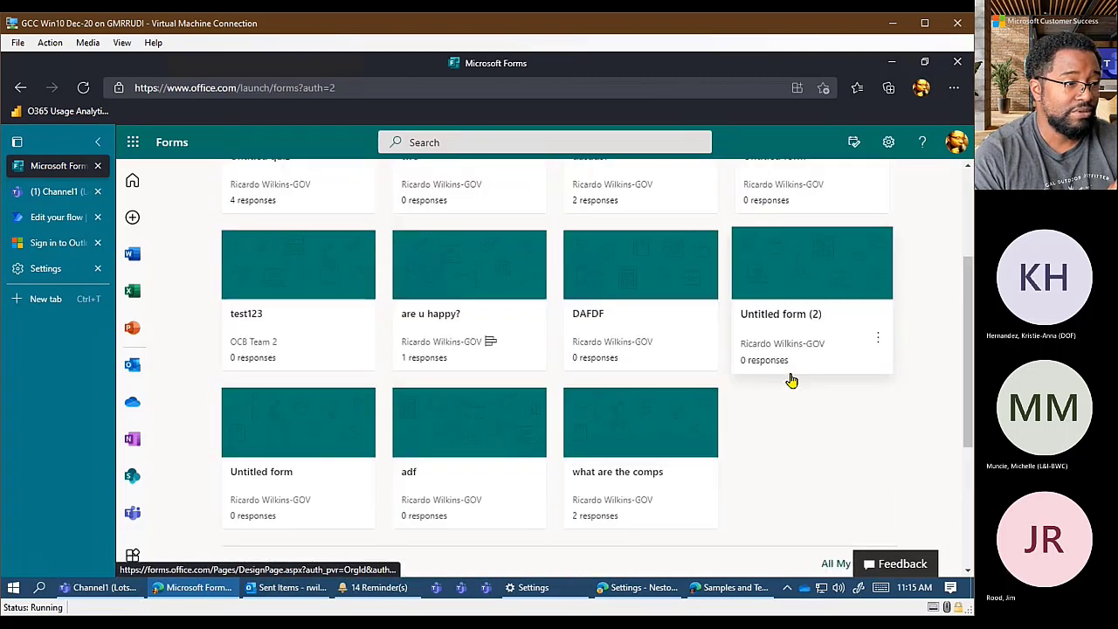
{"action": "scroll", "coordinate": [791, 380], "scroll_direction": "down", "scroll_amount": 3}
{"action": "left_click", "coordinate": [869, 318]}
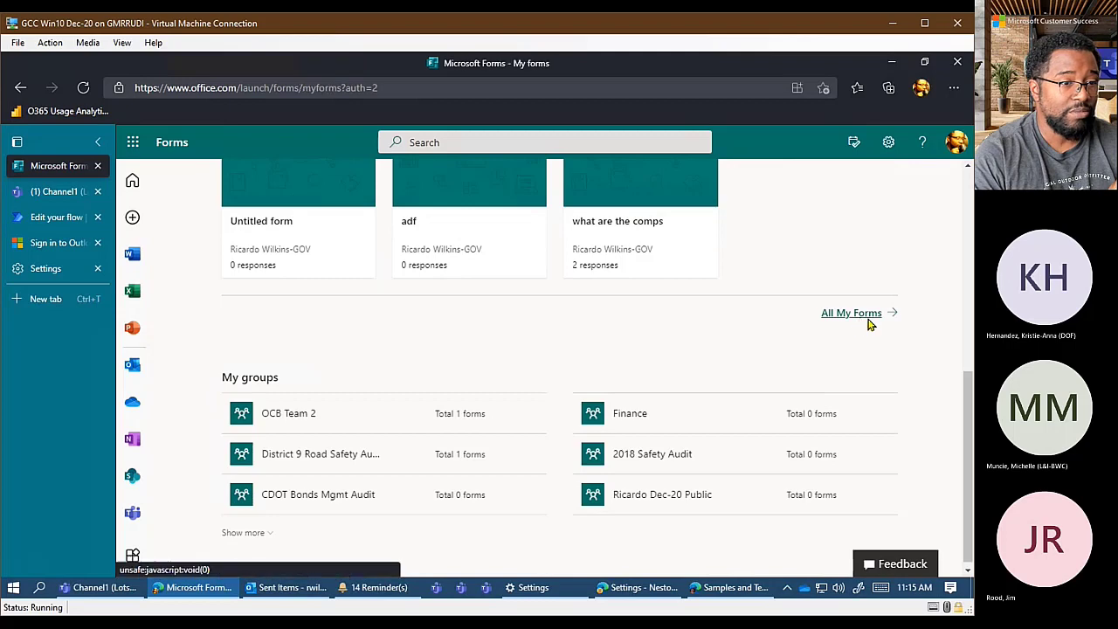
{"action": "scroll", "coordinate": [834, 384], "scroll_direction": "down", "scroll_amount": 2}
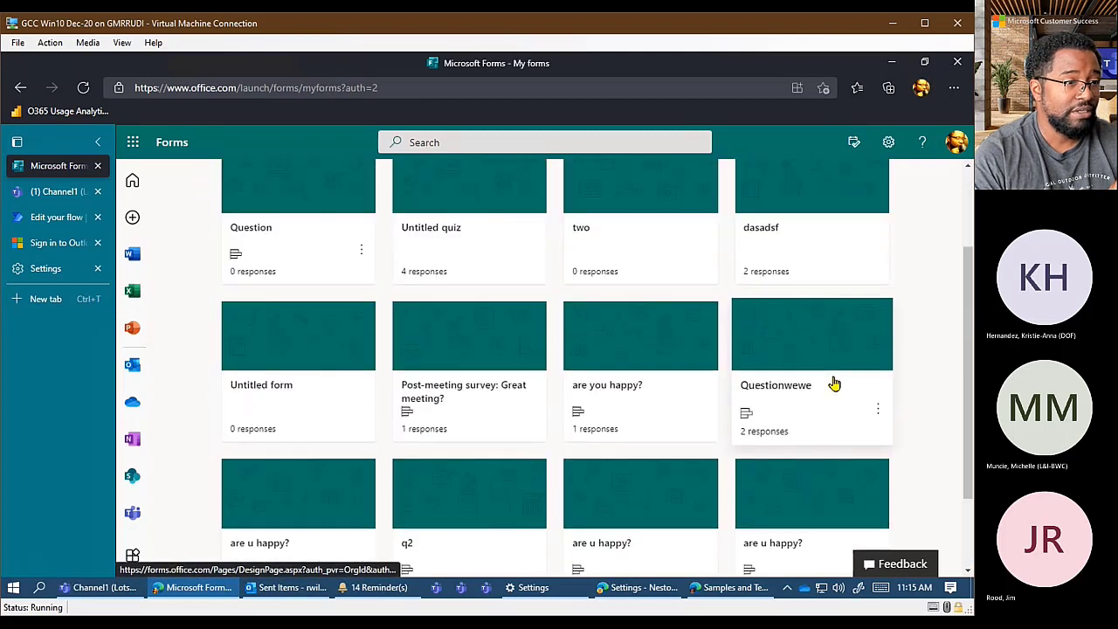
{"action": "scroll", "coordinate": [834, 384], "scroll_direction": "down", "scroll_amount": 2}
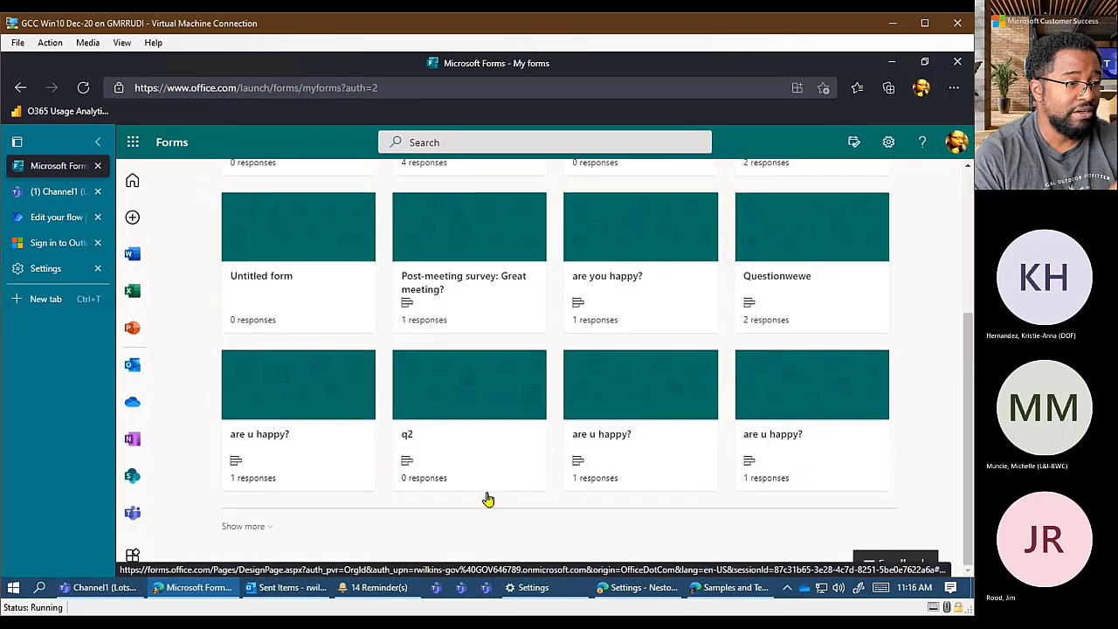
{"action": "left_click", "coordinate": [447, 441]}
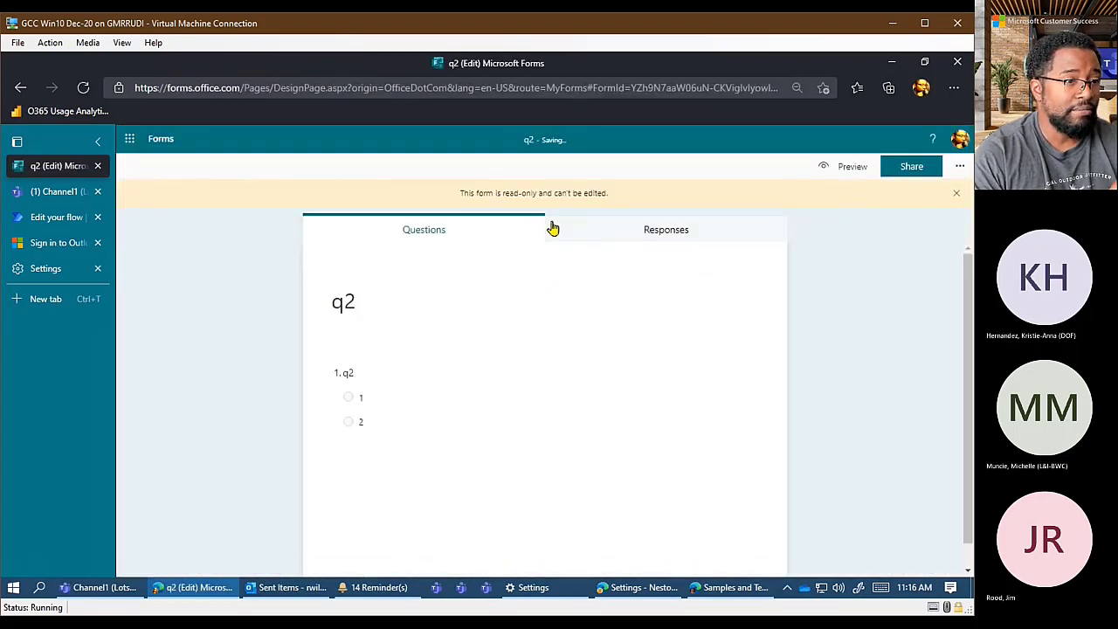
Copy the q2 form's response link from its sharing options
{"action": "left_click", "coordinate": [959, 165]}
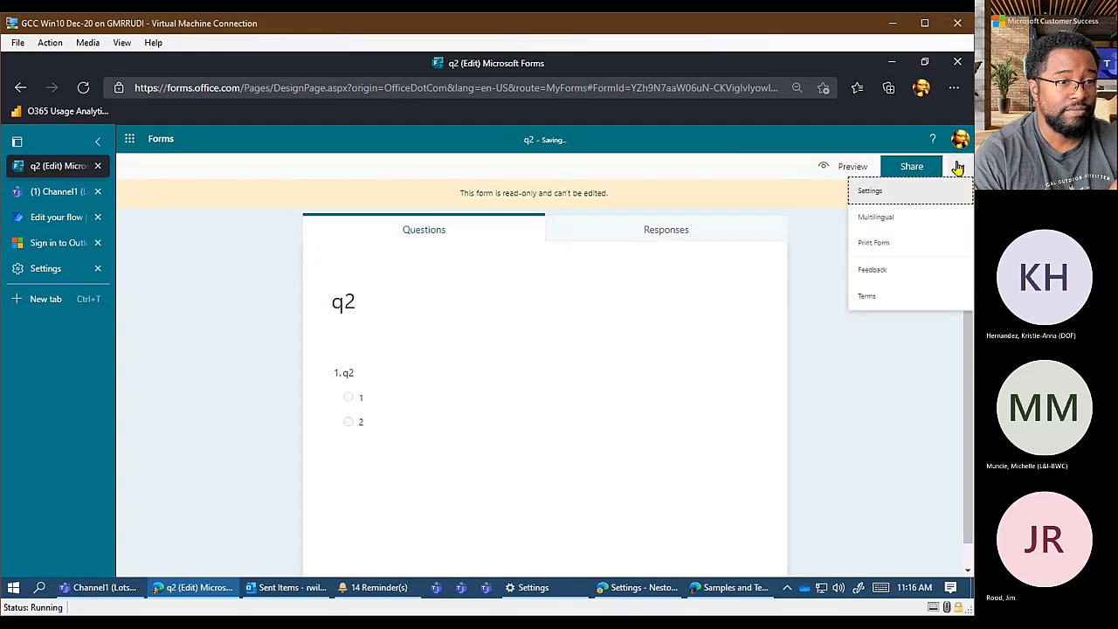
{"action": "left_click", "coordinate": [913, 167]}
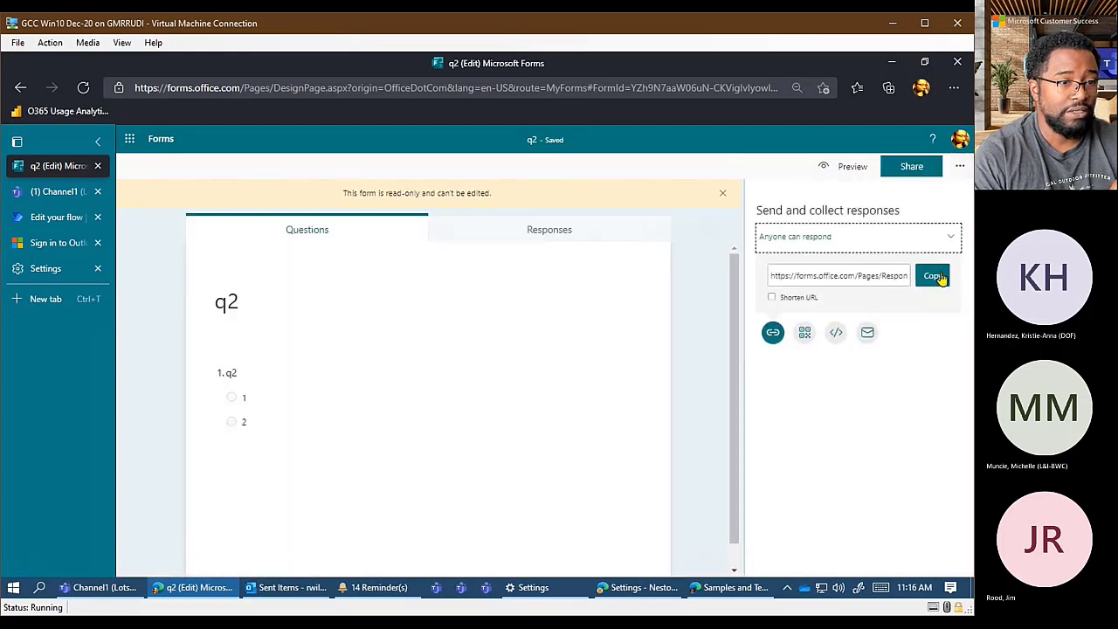
{"action": "left_click", "coordinate": [932, 278]}
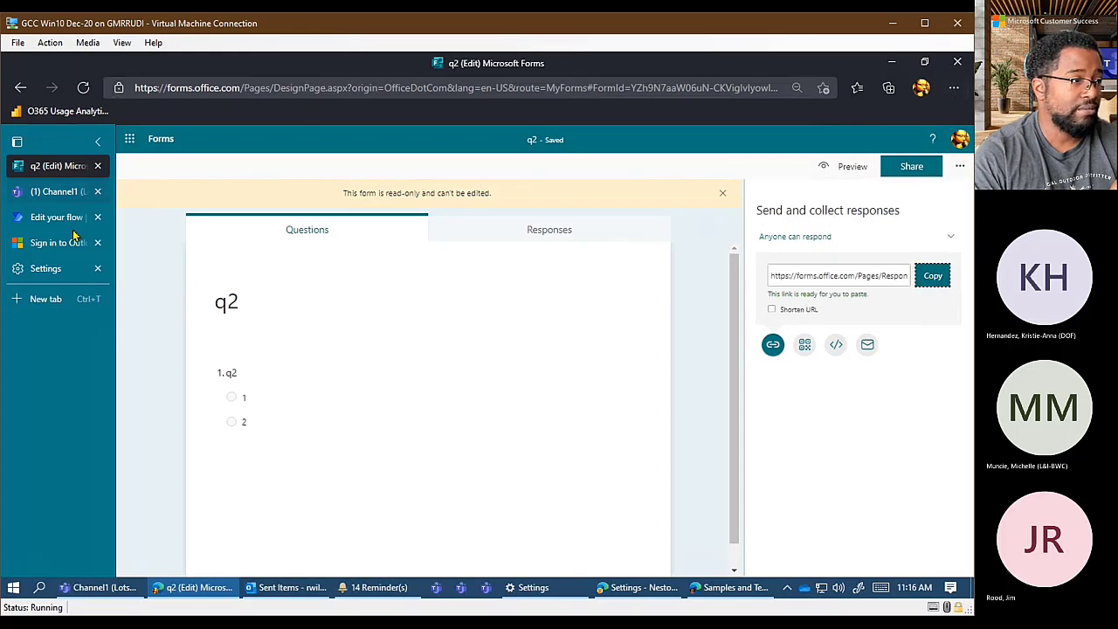
Open the copied form link in a new browser tab and submit a q2 response with option 1 chosen
{"action": "left_click", "coordinate": [51, 298]}
{"action": "right_click", "coordinate": [207, 87]}
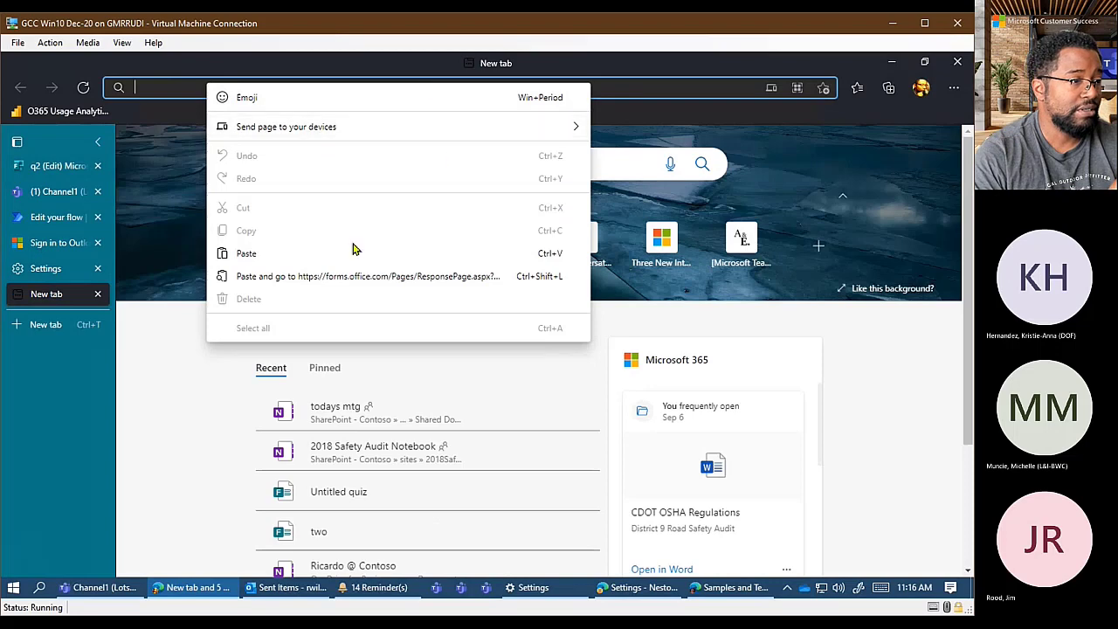
{"action": "left_click", "coordinate": [339, 275]}
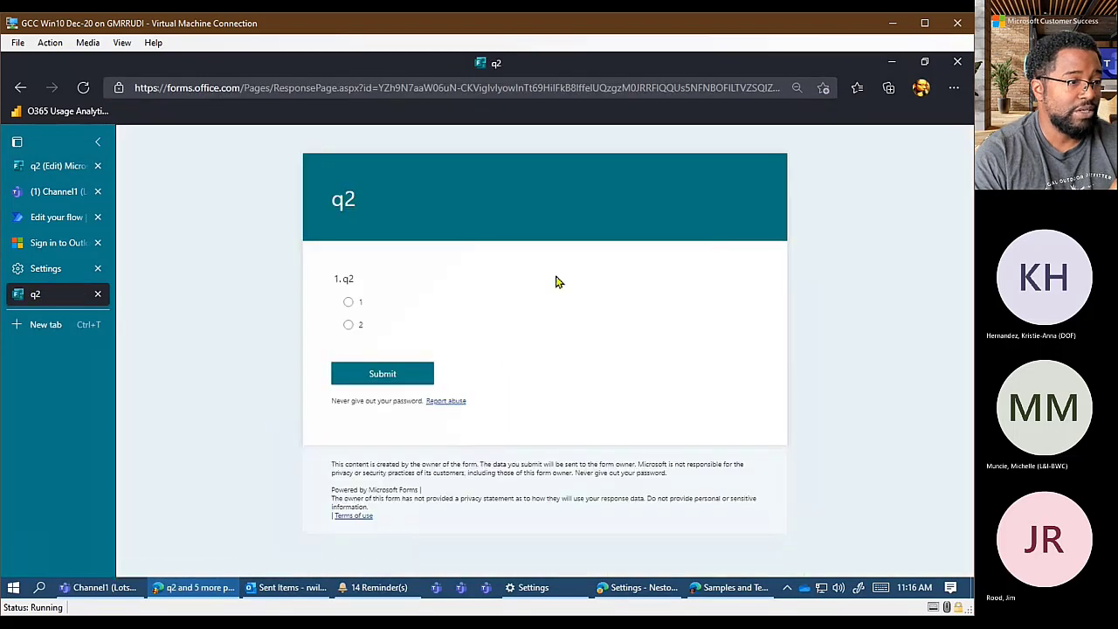
{"action": "left_click", "coordinate": [348, 302]}
{"action": "left_click", "coordinate": [381, 375]}
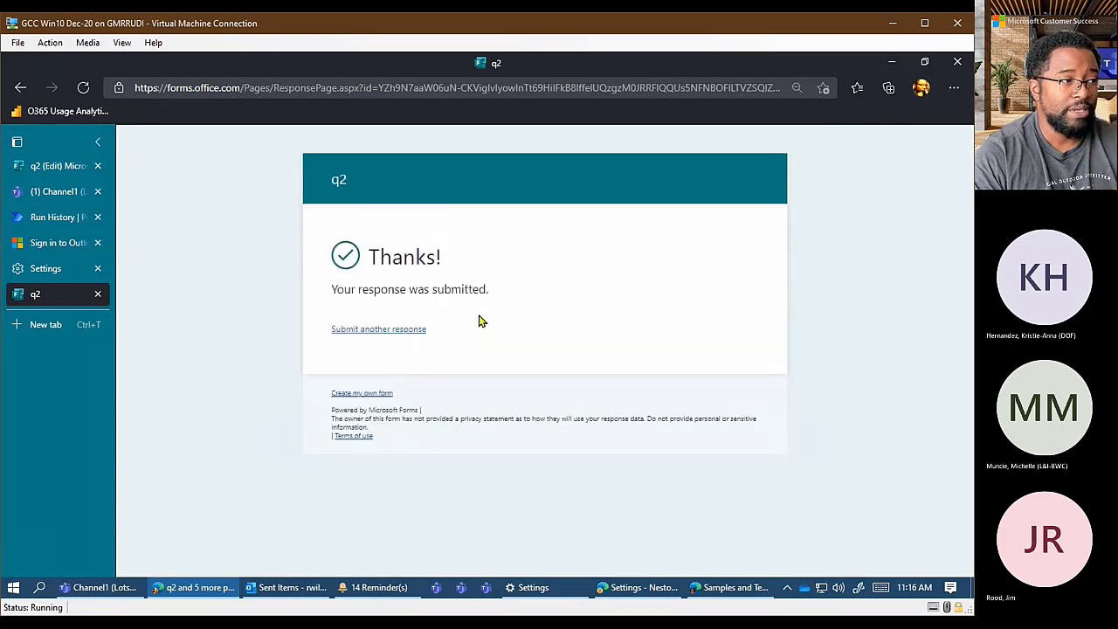
Switch back to the flow's test run in Power Automate and examine the inputs and outputs of the Post message action
{"action": "left_click", "coordinate": [54, 219]}
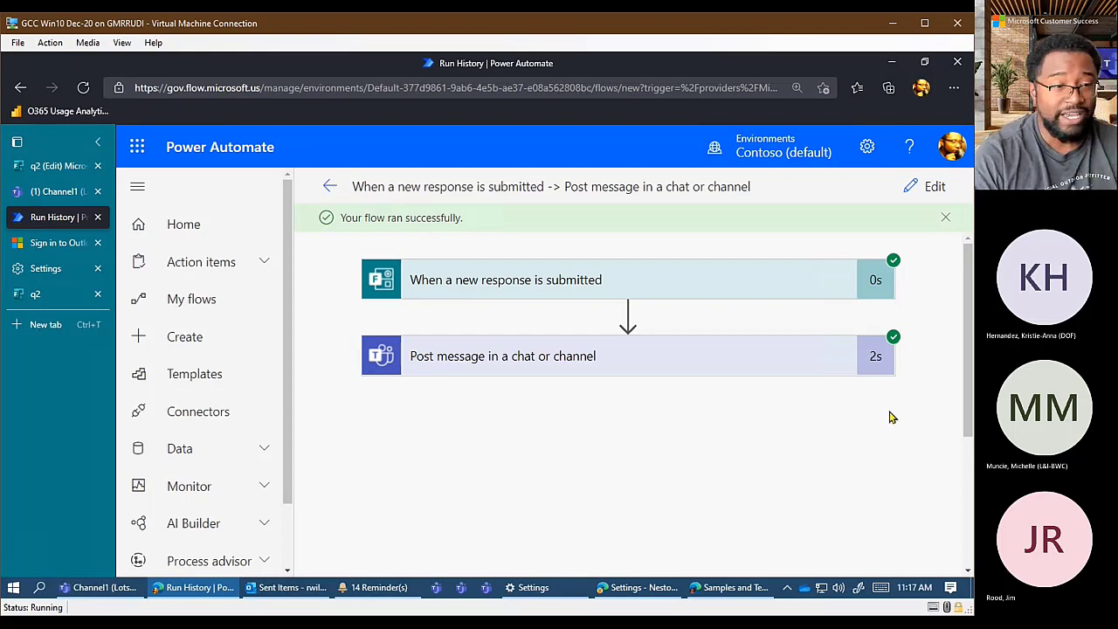
{"action": "left_click", "coordinate": [588, 361]}
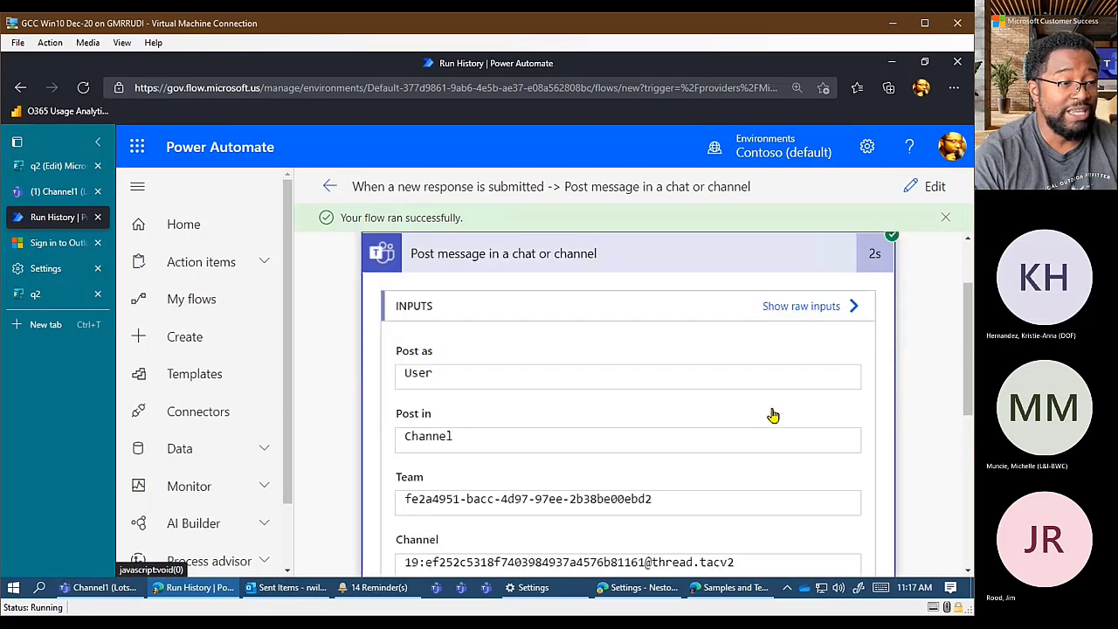
{"action": "scroll", "coordinate": [575, 356], "scroll_direction": "down", "scroll_amount": 2}
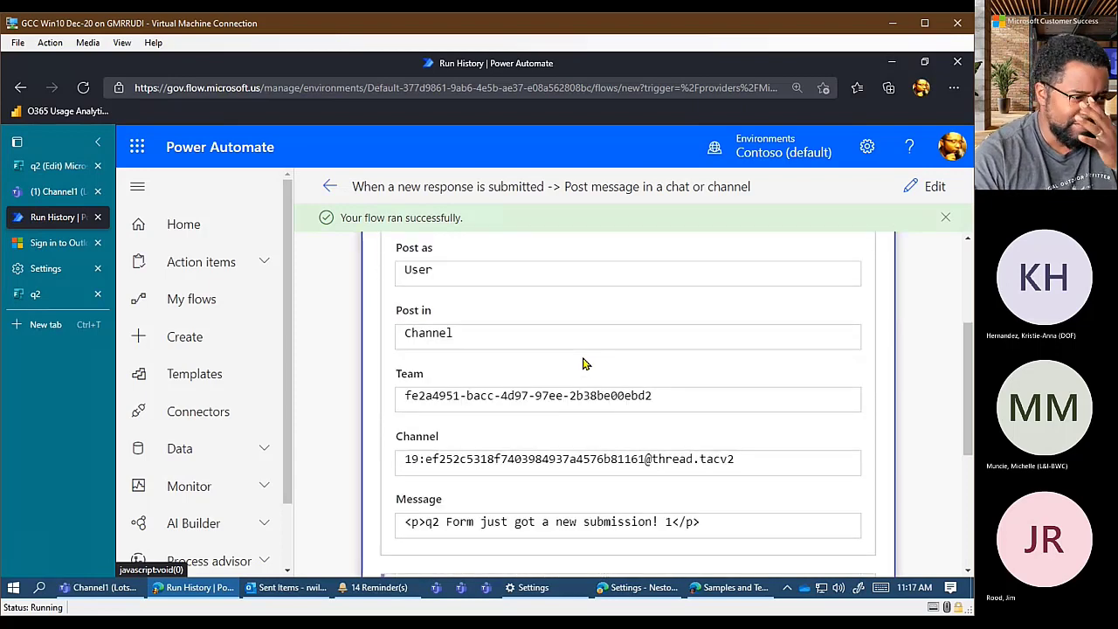
{"action": "scroll", "coordinate": [585, 363], "scroll_direction": "down", "scroll_amount": 1}
{"action": "scroll", "coordinate": [508, 356], "scroll_direction": "down", "scroll_amount": 2}
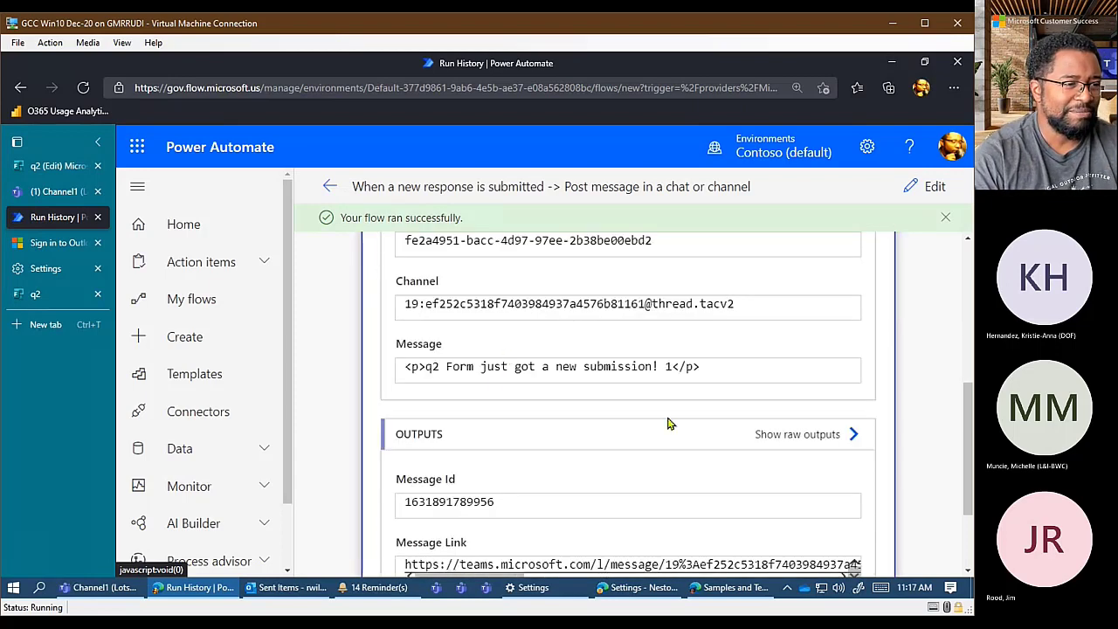
{"action": "scroll", "coordinate": [440, 418], "scroll_direction": "down", "scroll_amount": 2}
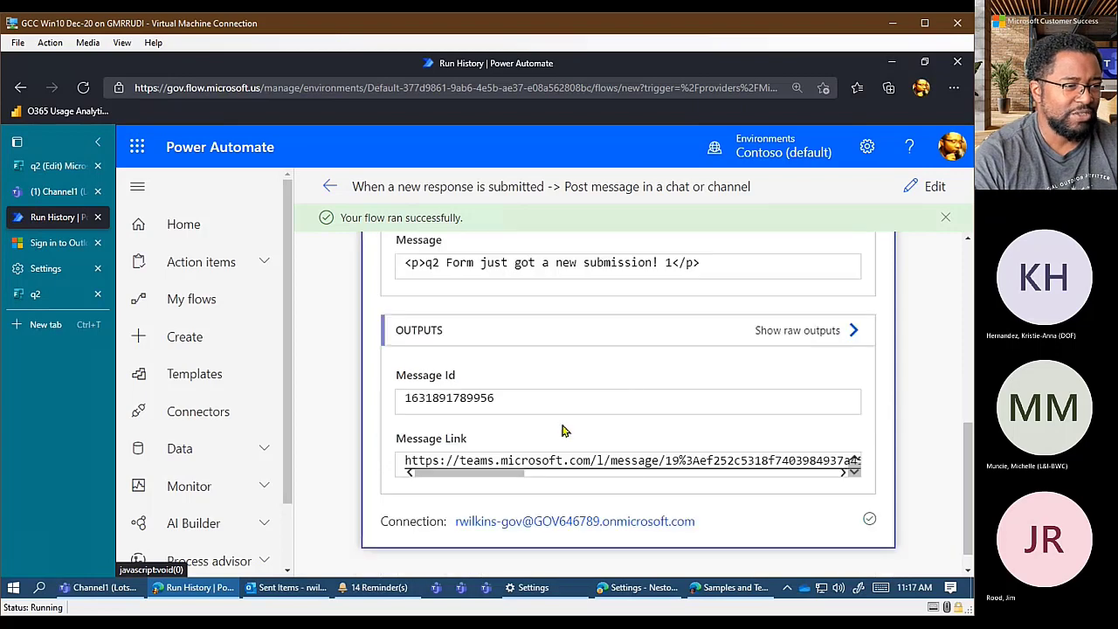
Examine the Message Link output of the Post message action in the flow's test run
{"action": "scroll", "coordinate": [471, 358], "scroll_direction": "up", "scroll_amount": 2}
{"action": "scroll", "coordinate": [489, 374], "scroll_direction": "up", "scroll_amount": 2}
{"action": "scroll", "coordinate": [501, 454], "scroll_direction": "down", "scroll_amount": 5}
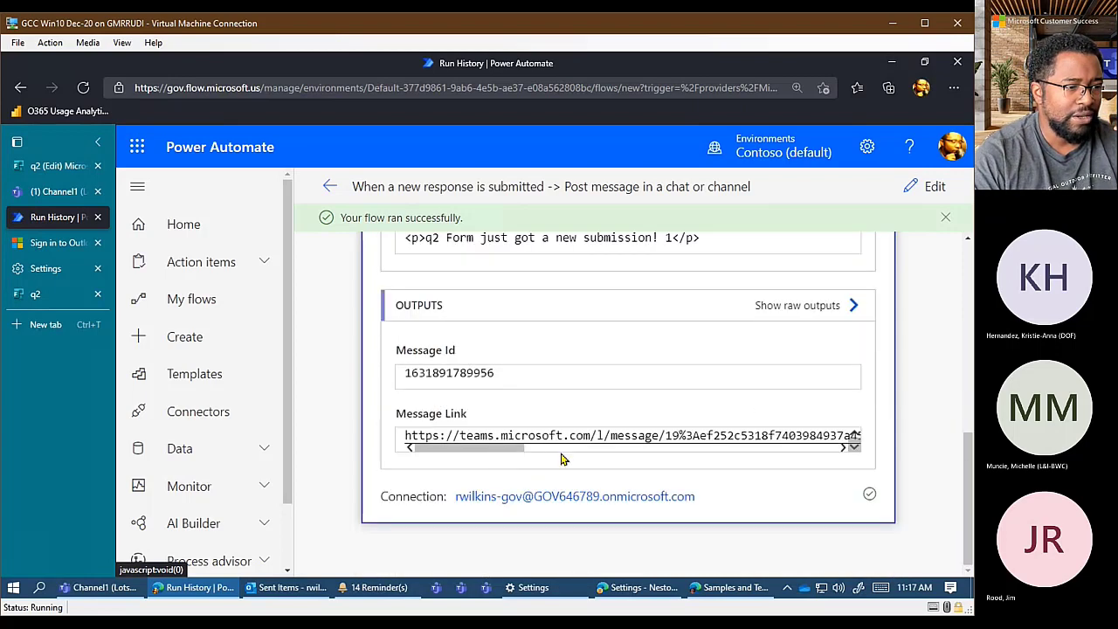
{"action": "left_click_drag", "start_coordinate": [519, 448], "coordinate": [734, 453]}
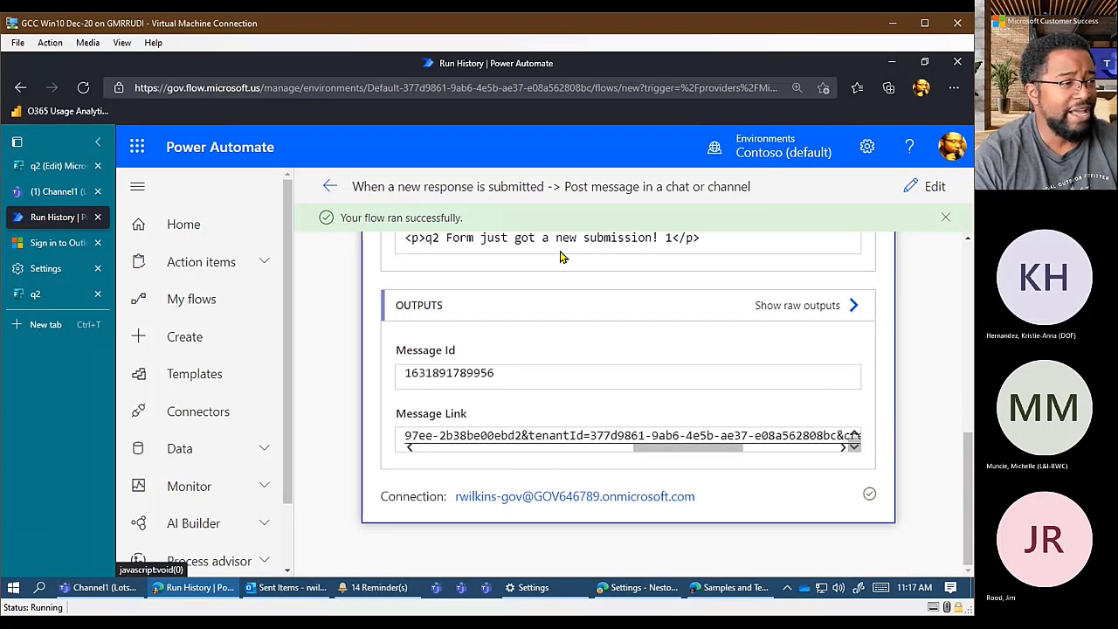
Switch to the Teams Channel1 conversation and check the flow's post and the account it was posted from
{"action": "left_click", "coordinate": [58, 191]}
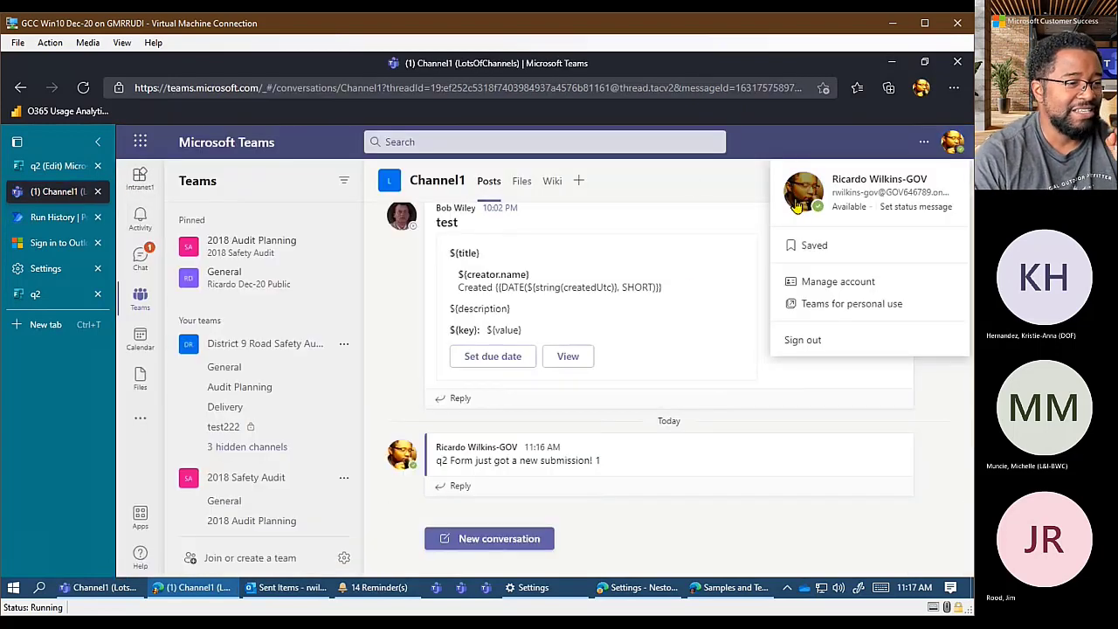
{"action": "left_click", "coordinate": [388, 276]}
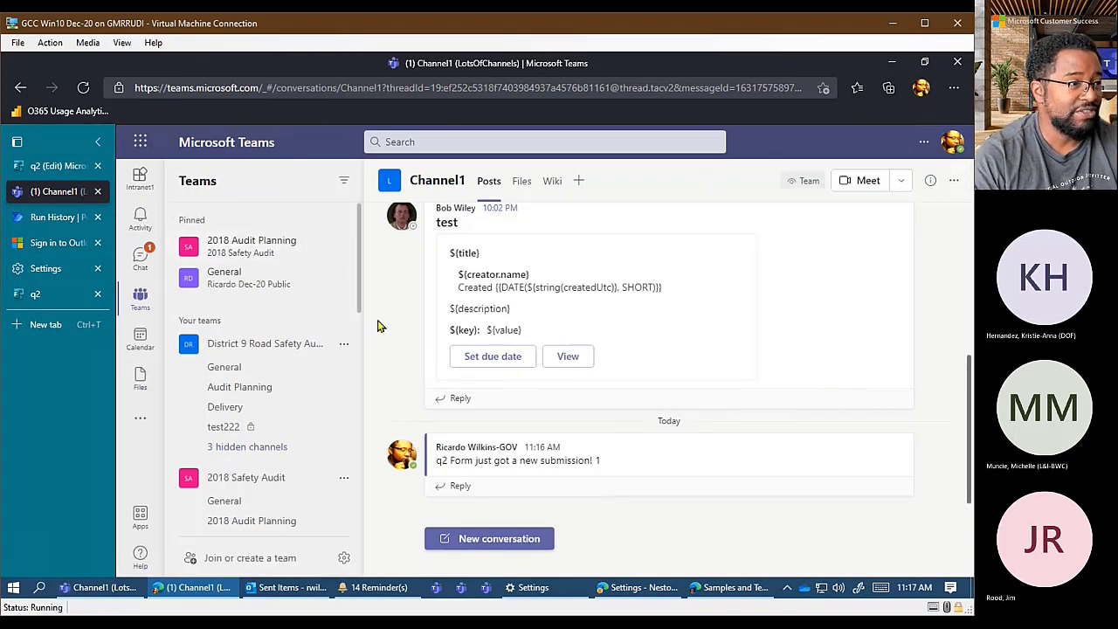
{"action": "scroll", "coordinate": [280, 457], "scroll_direction": "down", "scroll_amount": 10}
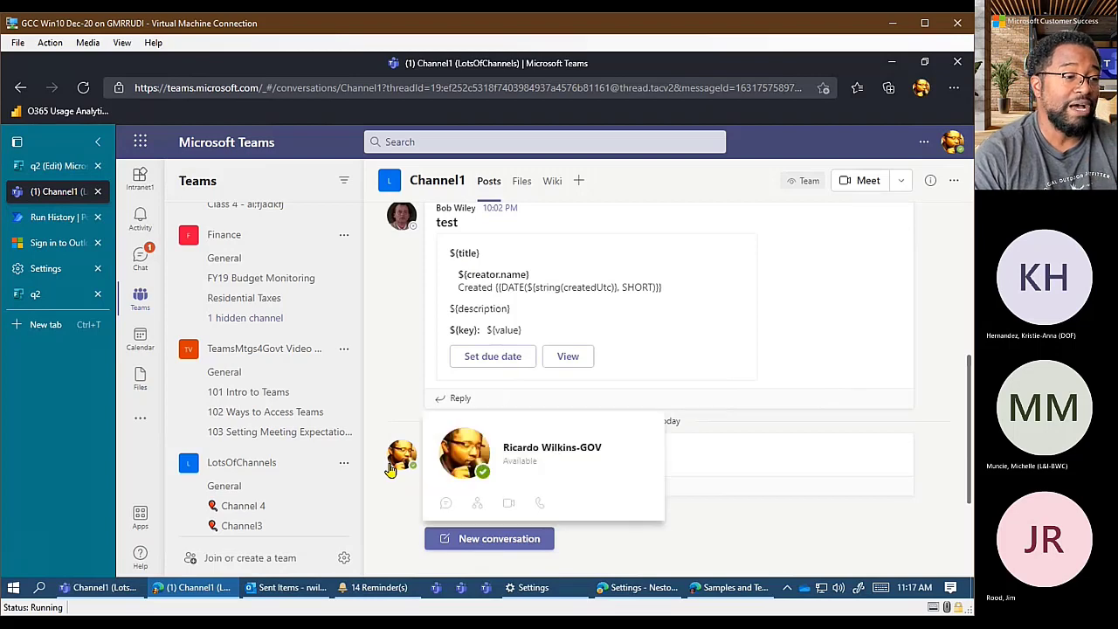
Switch back to Power Automate, leave the test run and open the new form-response flow from My flows for editing
{"action": "left_click", "coordinate": [37, 223]}
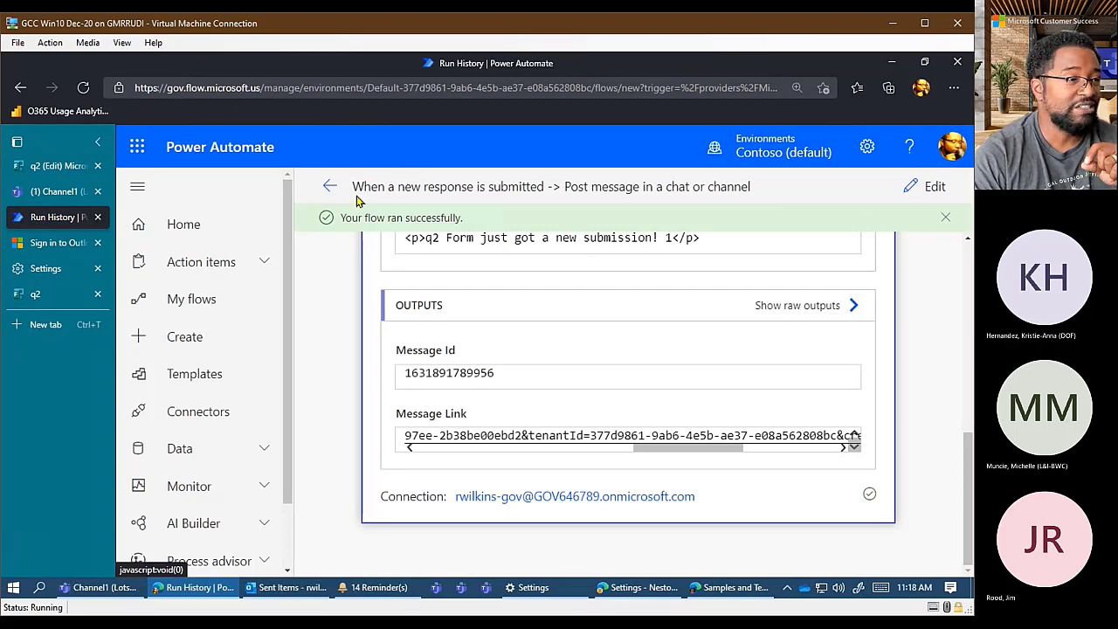
{"action": "left_click", "coordinate": [311, 187]}
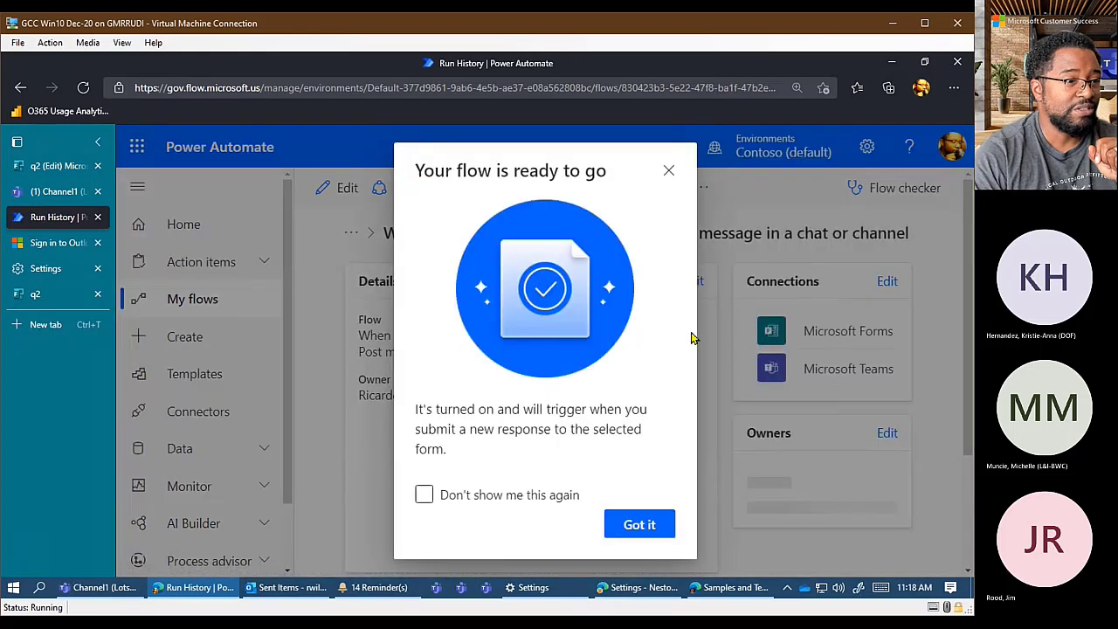
{"action": "left_click", "coordinate": [638, 529]}
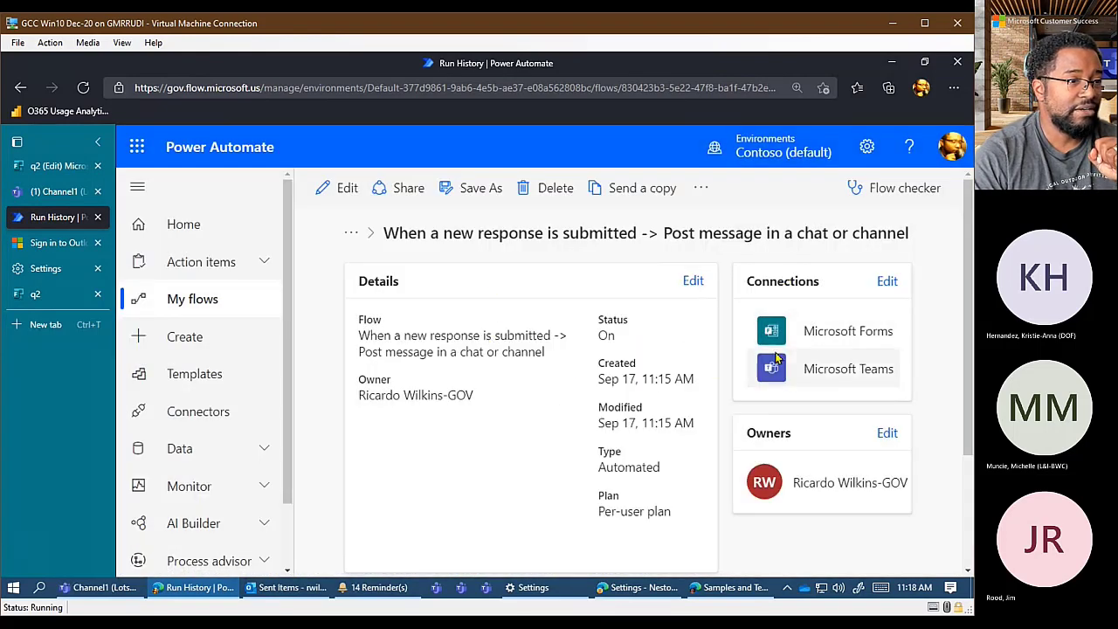
{"action": "left_click", "coordinate": [178, 298]}
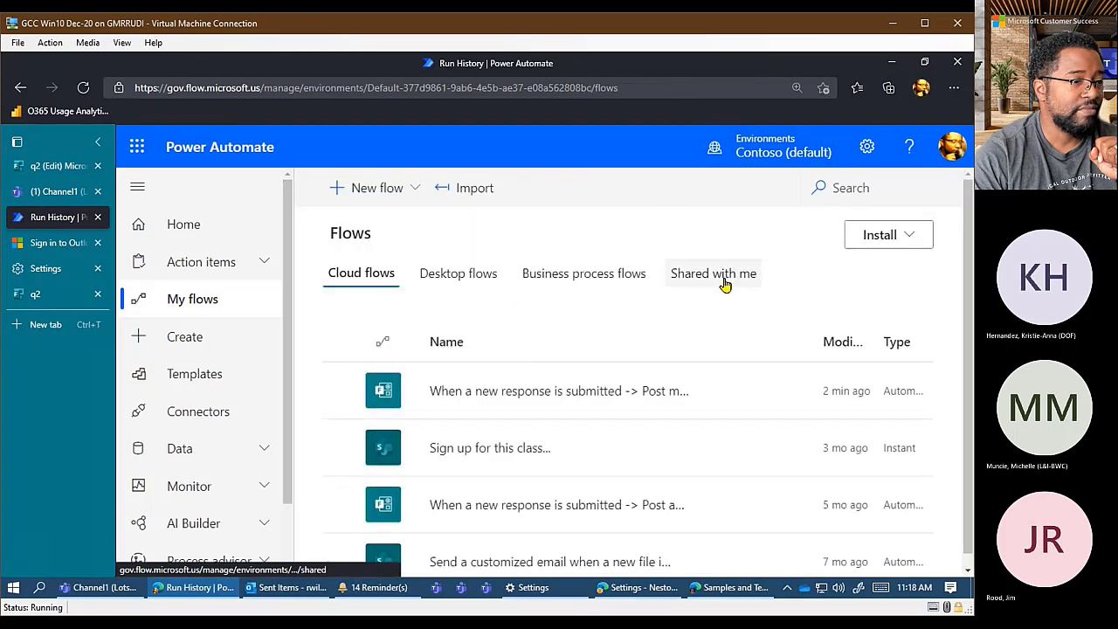
{"action": "left_click", "coordinate": [522, 393]}
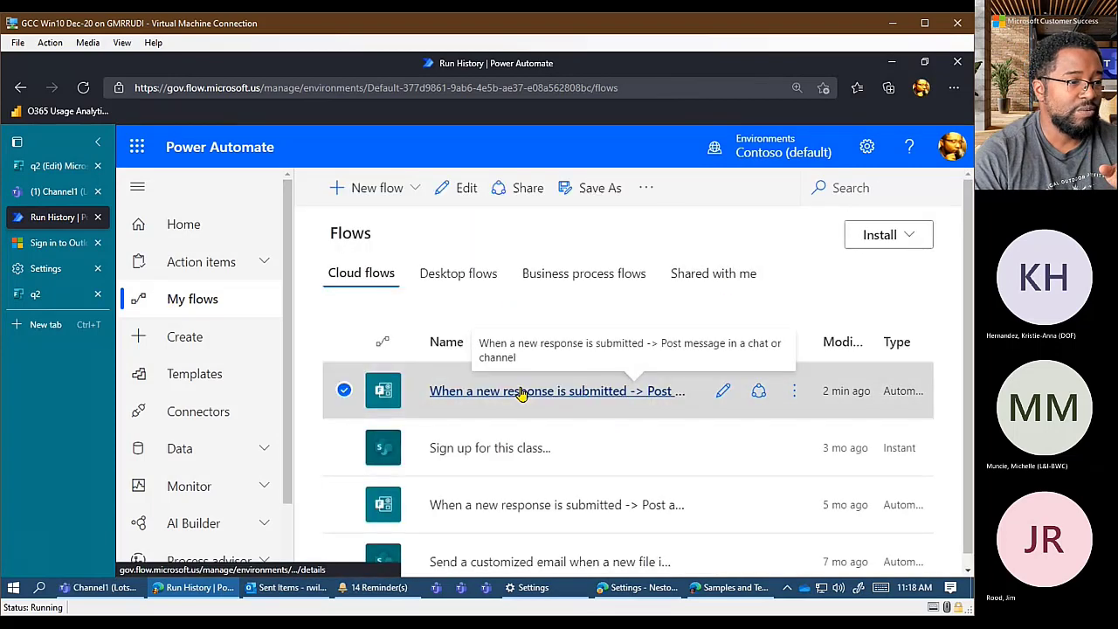
{"action": "left_click", "coordinate": [338, 196]}
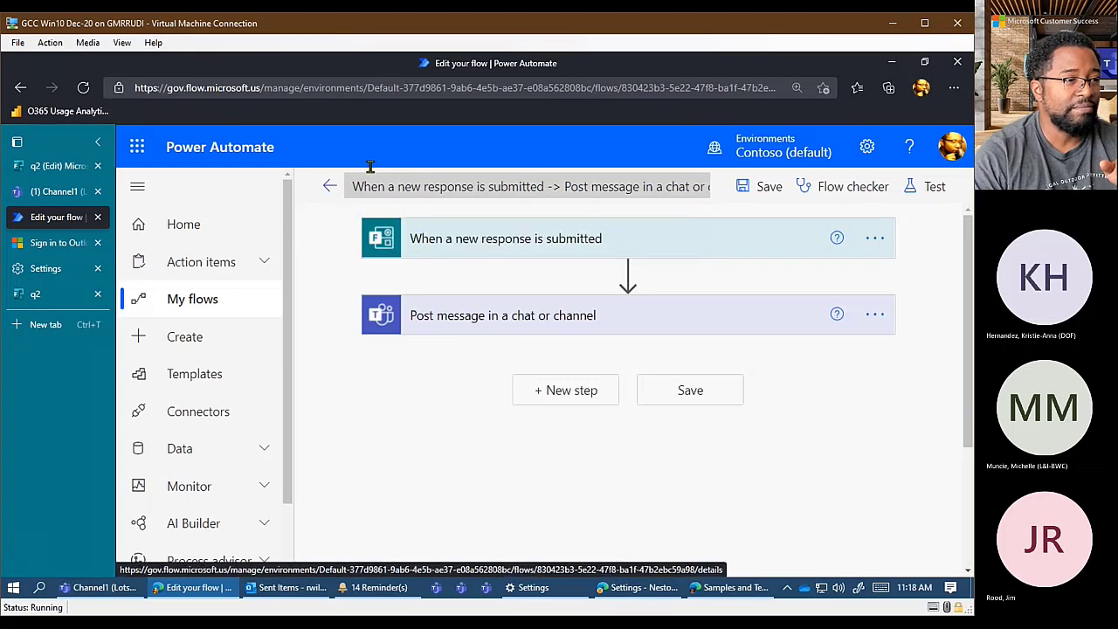
Rename the flow as q2 submission test and save it
{"action": "left_click", "coordinate": [336, 171]}
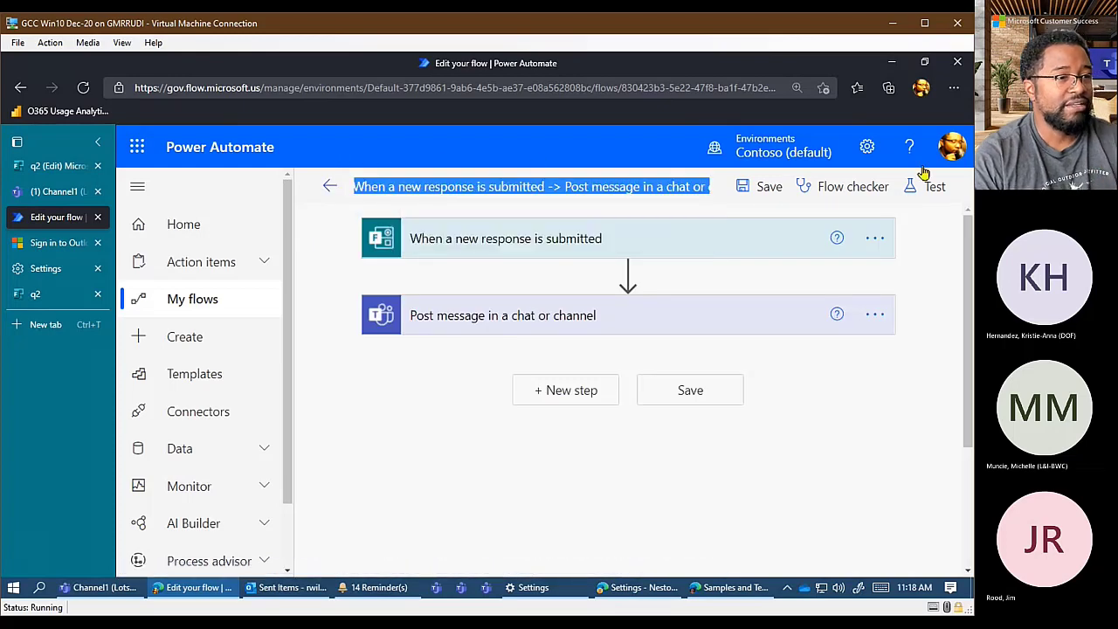
{"action": "type", "text": "q"}
{"action": "key", "text": "BackSpace"}
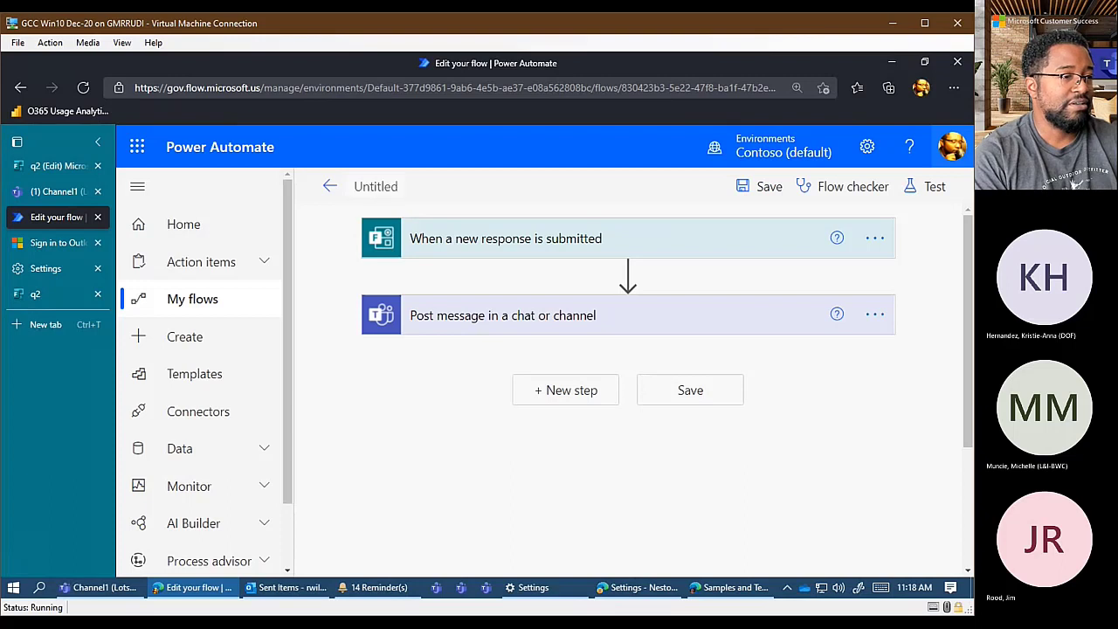
{"action": "type", "text": "q2 sub"}
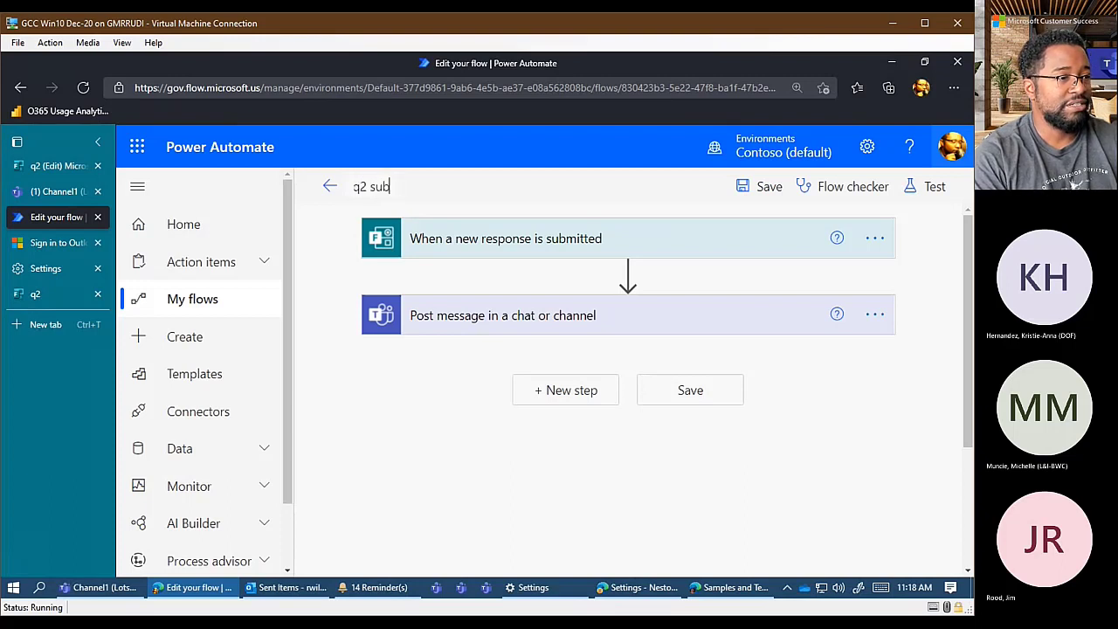
{"action": "type", "text": "mission test"}
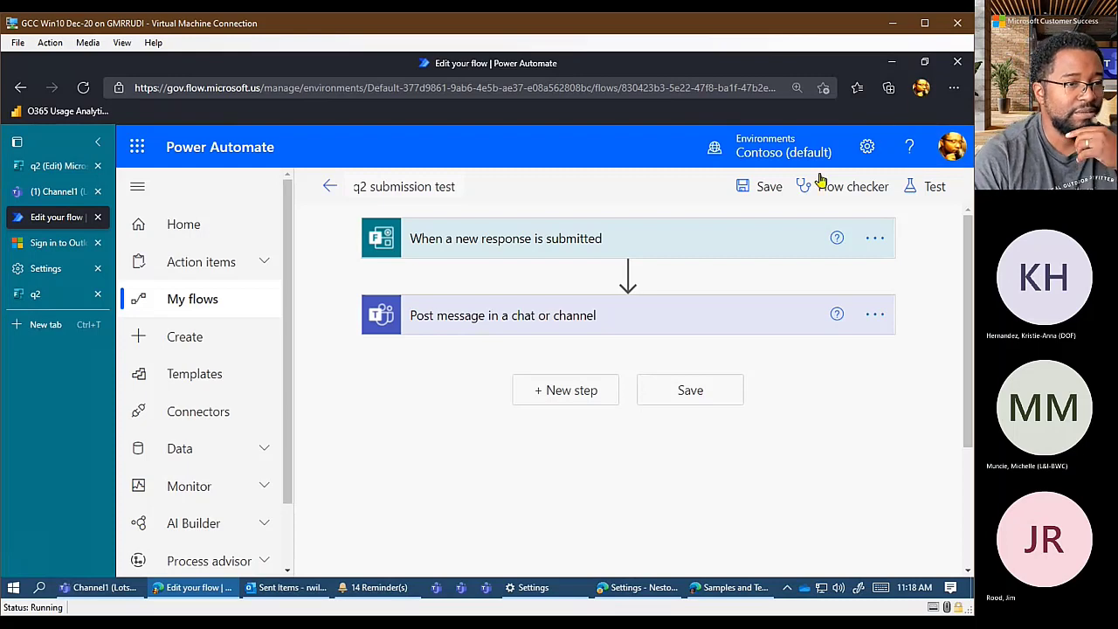
{"action": "left_click", "coordinate": [761, 192]}
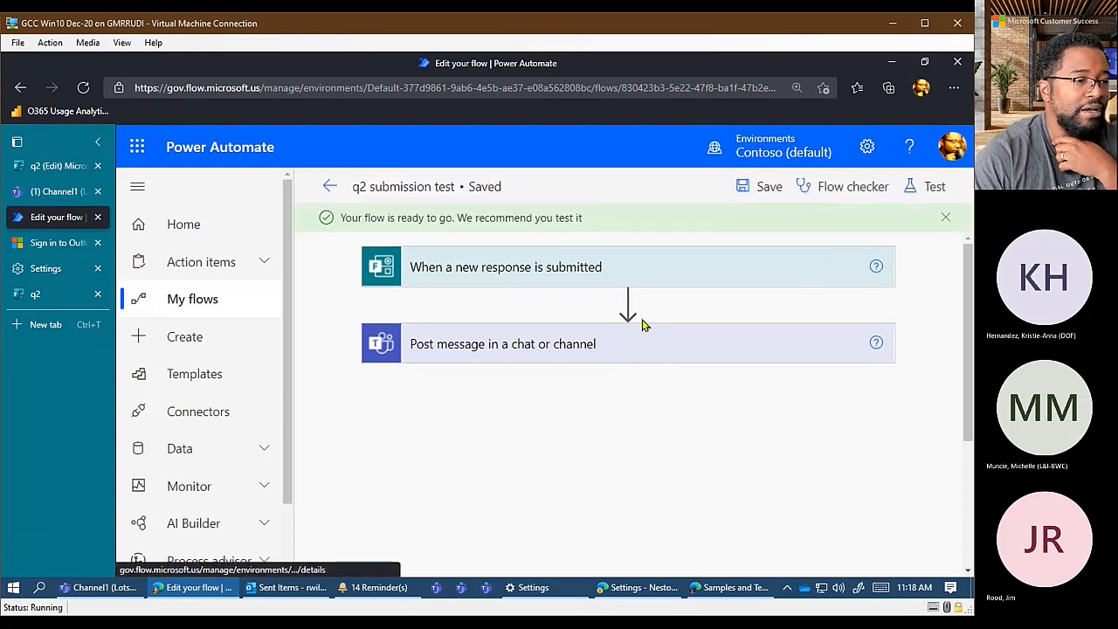
In the Post message in a chat or channel action, try adding resourceData to the message, and remove both it and Response Id
{"action": "left_click", "coordinate": [784, 348]}
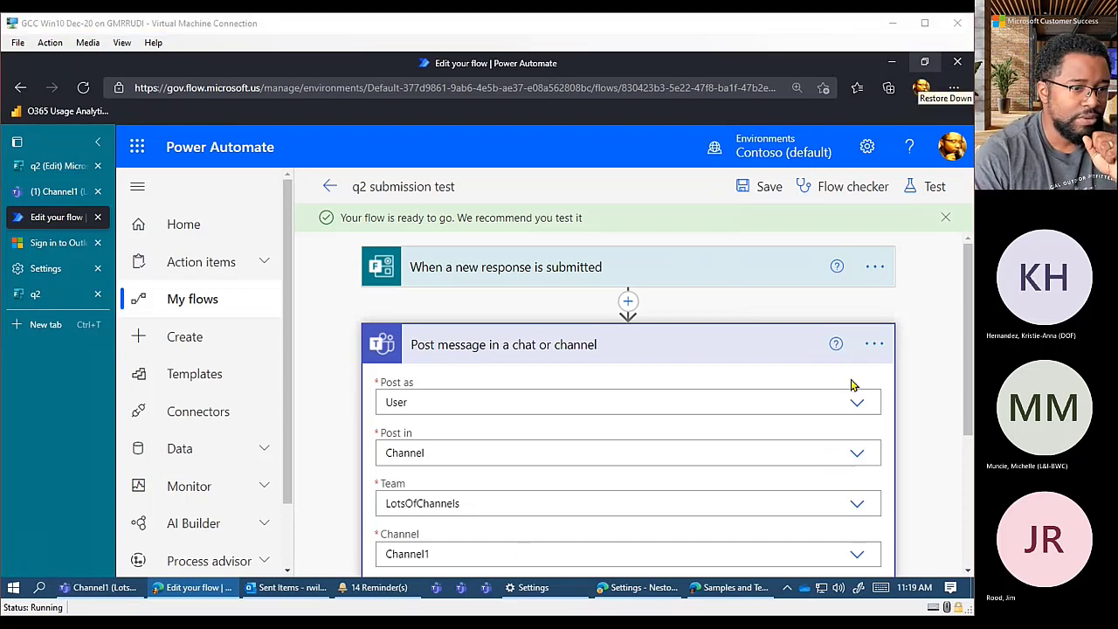
{"action": "left_click", "coordinate": [945, 345]}
{"action": "left_click_drag", "start_coordinate": [968, 295], "coordinate": [968, 422]}
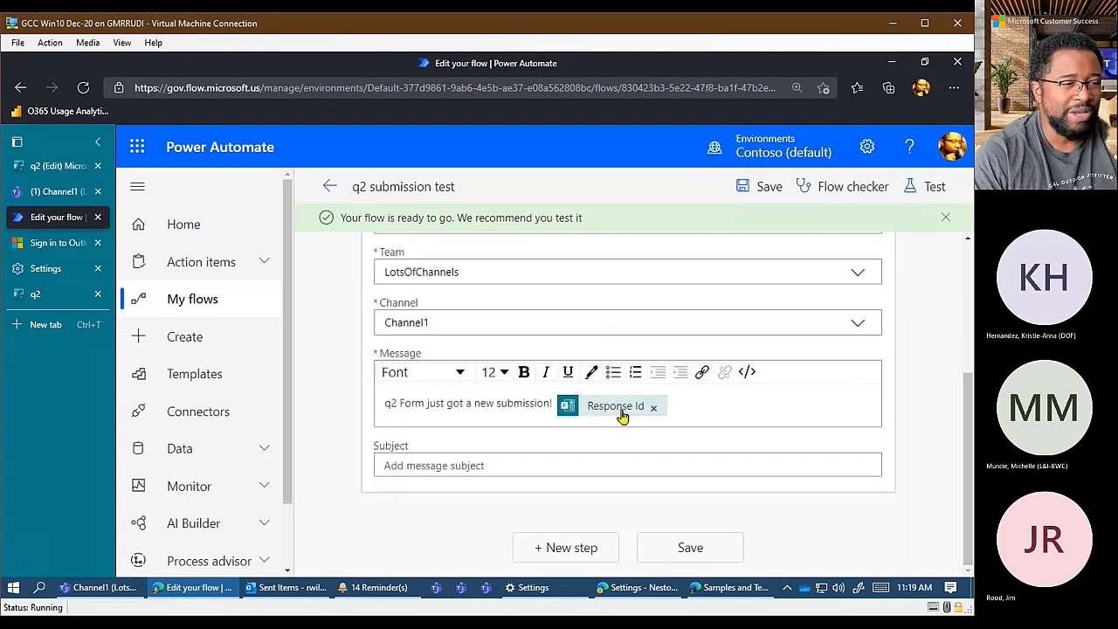
{"action": "left_click", "coordinate": [686, 390]}
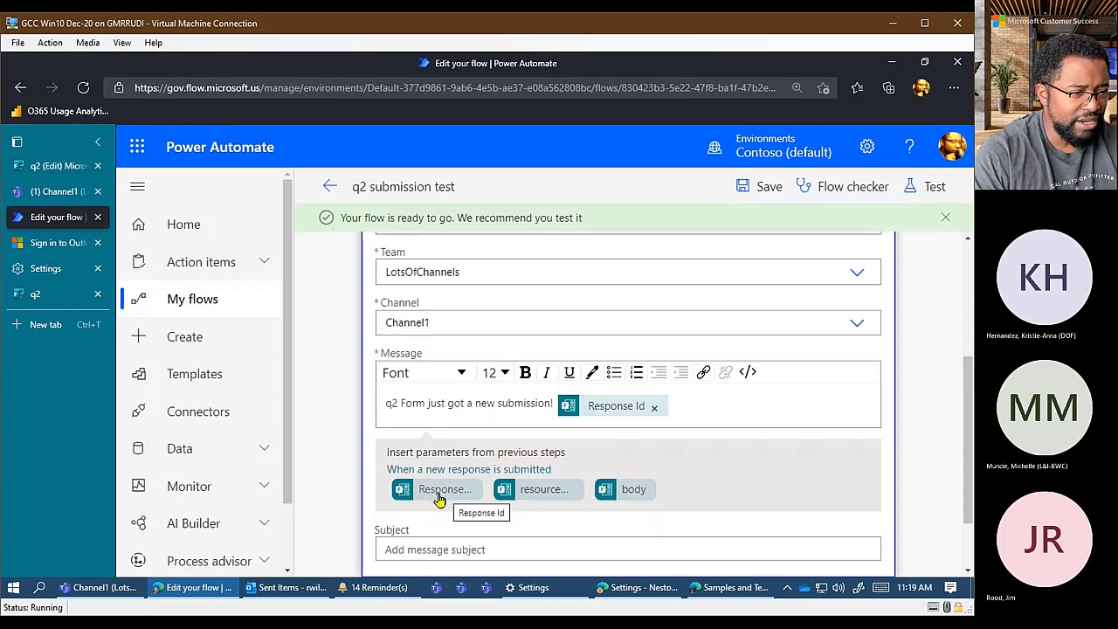
{"action": "left_click", "coordinate": [565, 495]}
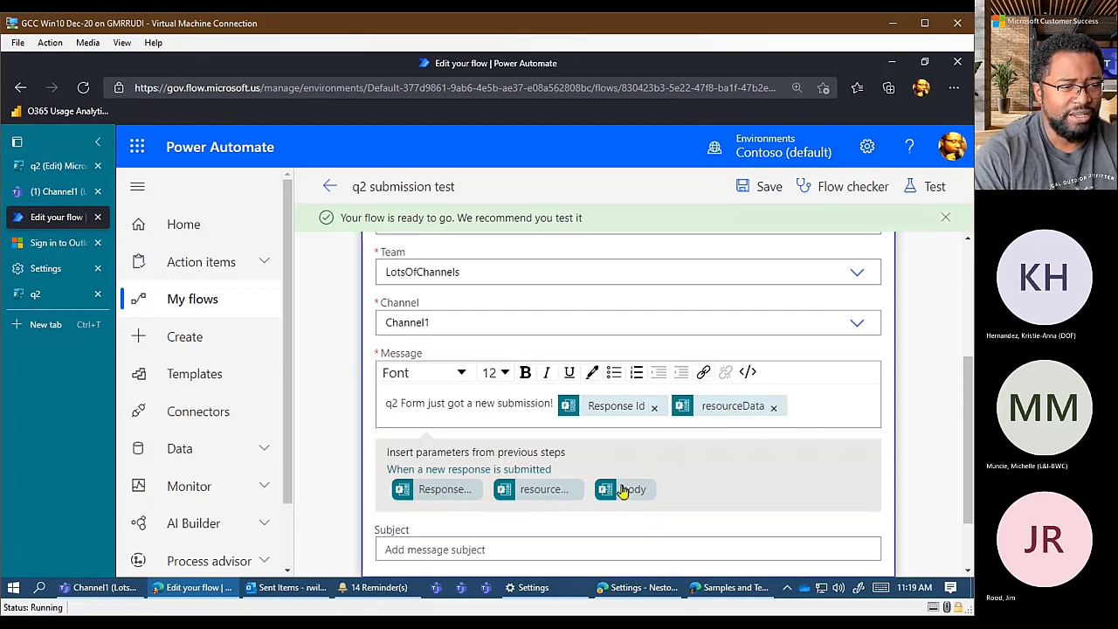
{"action": "left_click", "coordinate": [771, 407]}
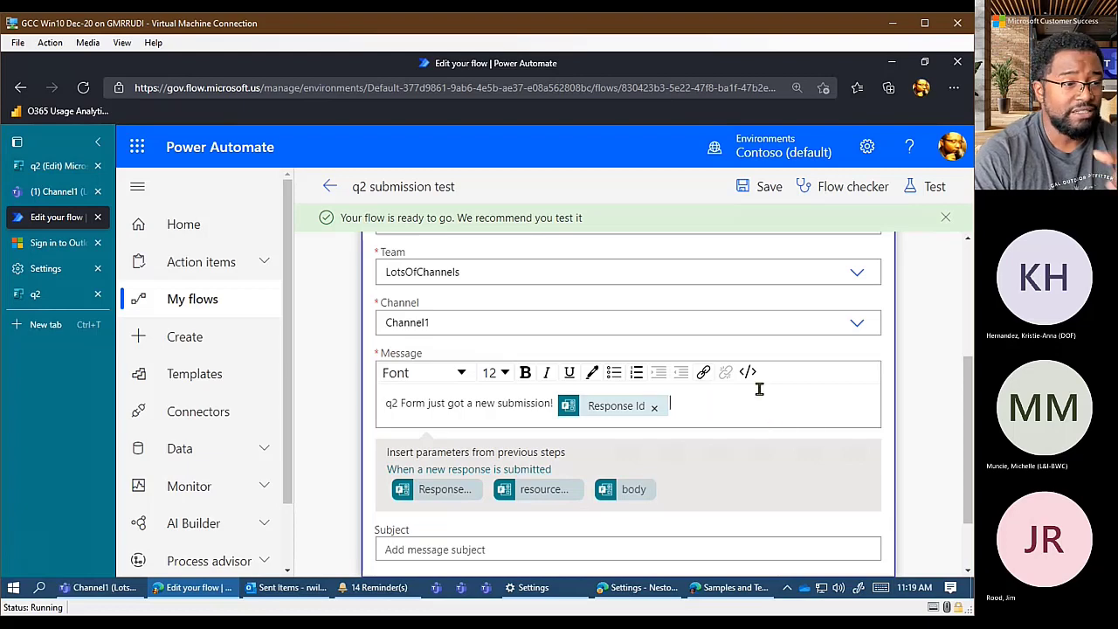
{"action": "left_click", "coordinate": [652, 408]}
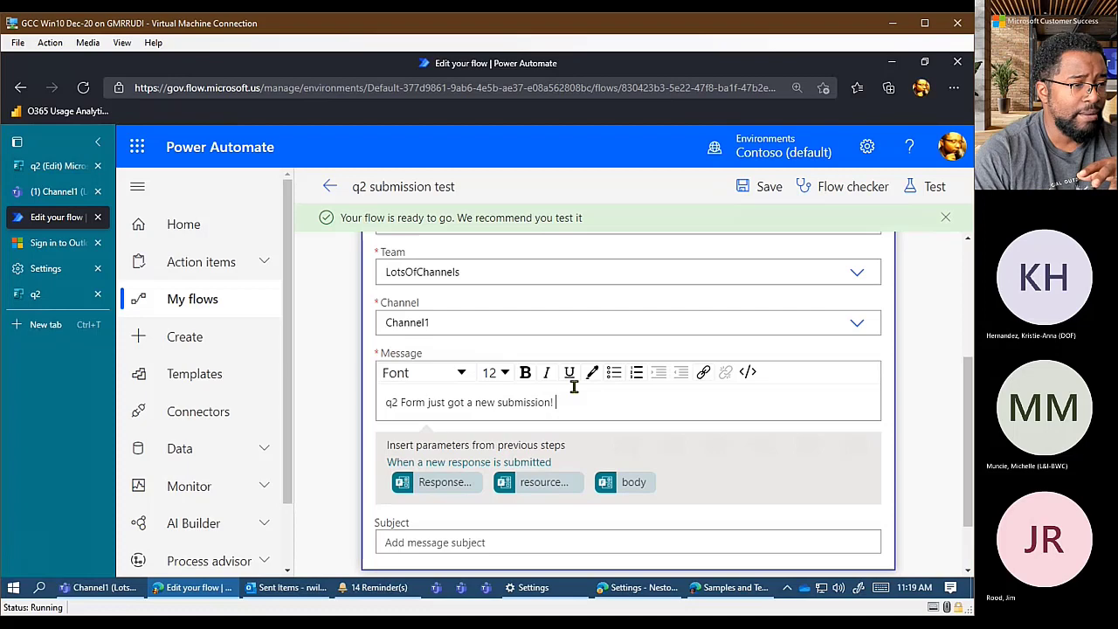
Copy the q2 form's response link from Microsoft Forms and paste it at the end of the flow's Teams message
{"action": "left_click", "coordinate": [49, 167]}
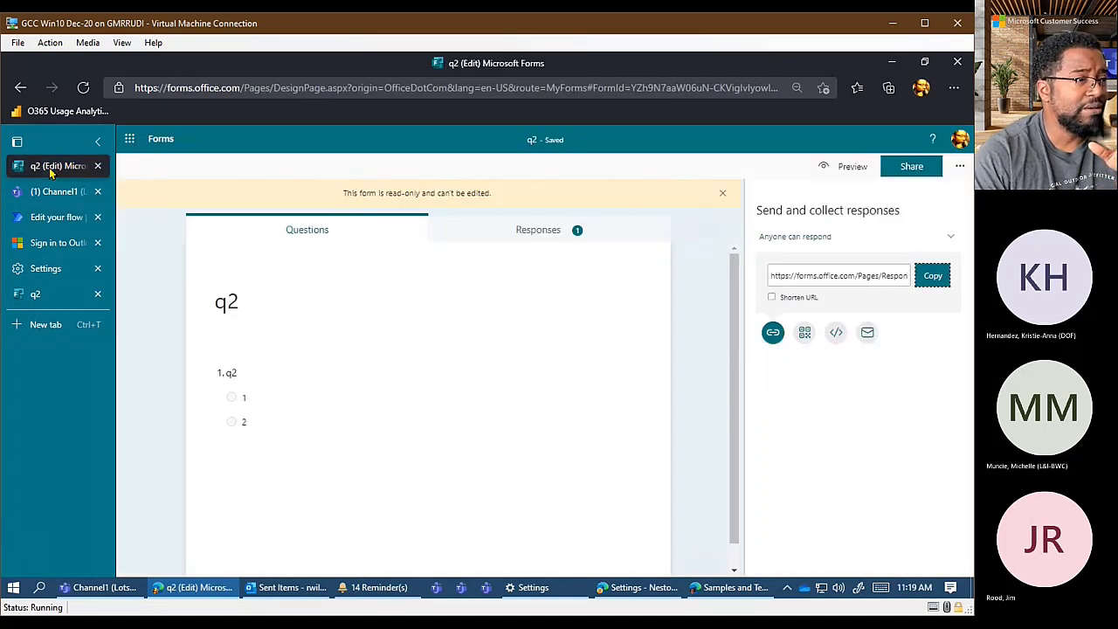
{"action": "left_click", "coordinate": [933, 277]}
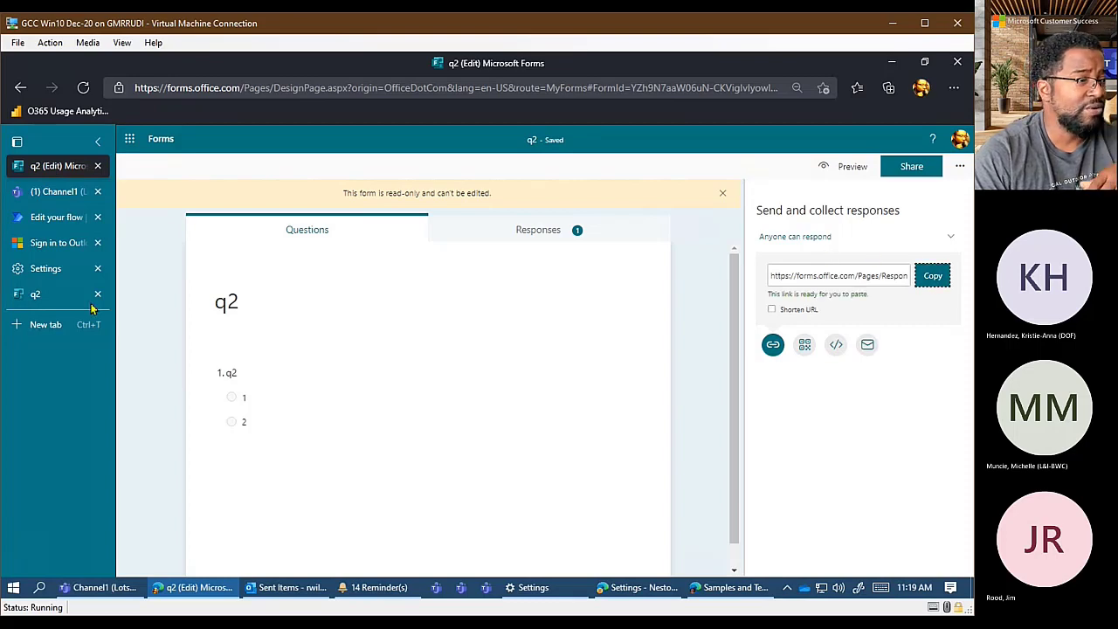
{"action": "left_click", "coordinate": [50, 220]}
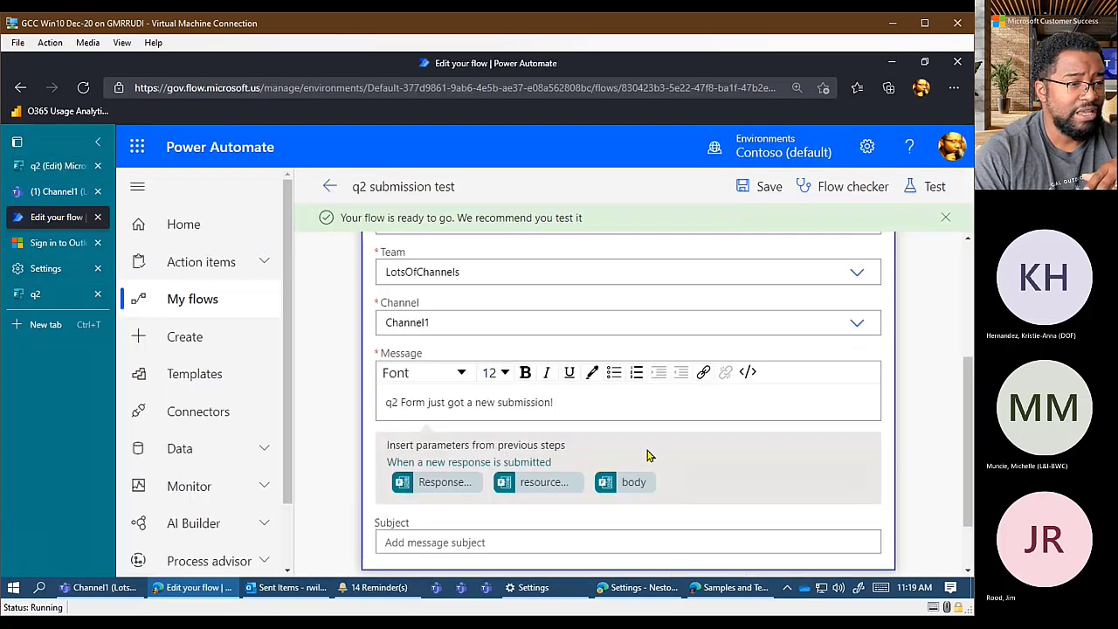
{"action": "key", "text": "ctrl+v"}
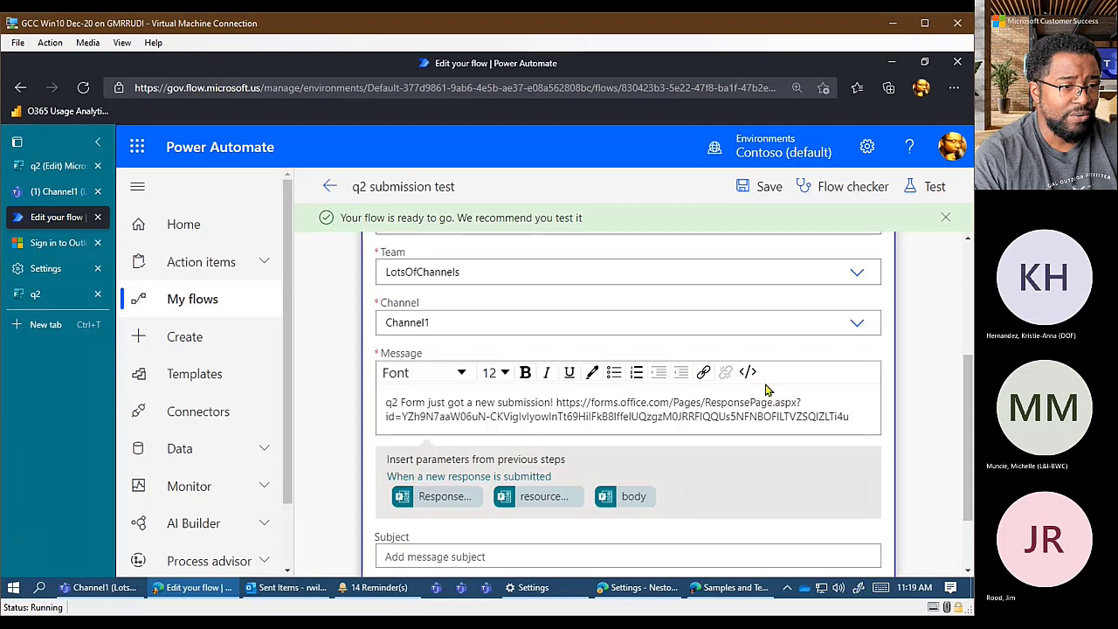
{"action": "left_click_drag", "start_coordinate": [556, 403], "coordinate": [841, 410]}
{"action": "left_click", "coordinate": [704, 374]}
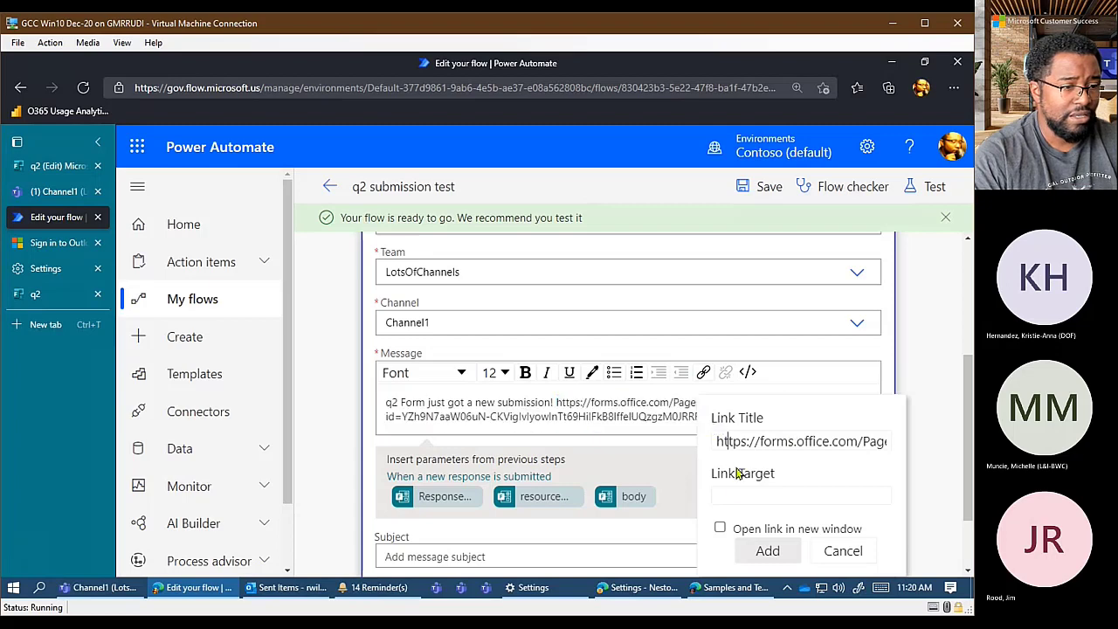
{"action": "key", "text": "ctrl+v"}
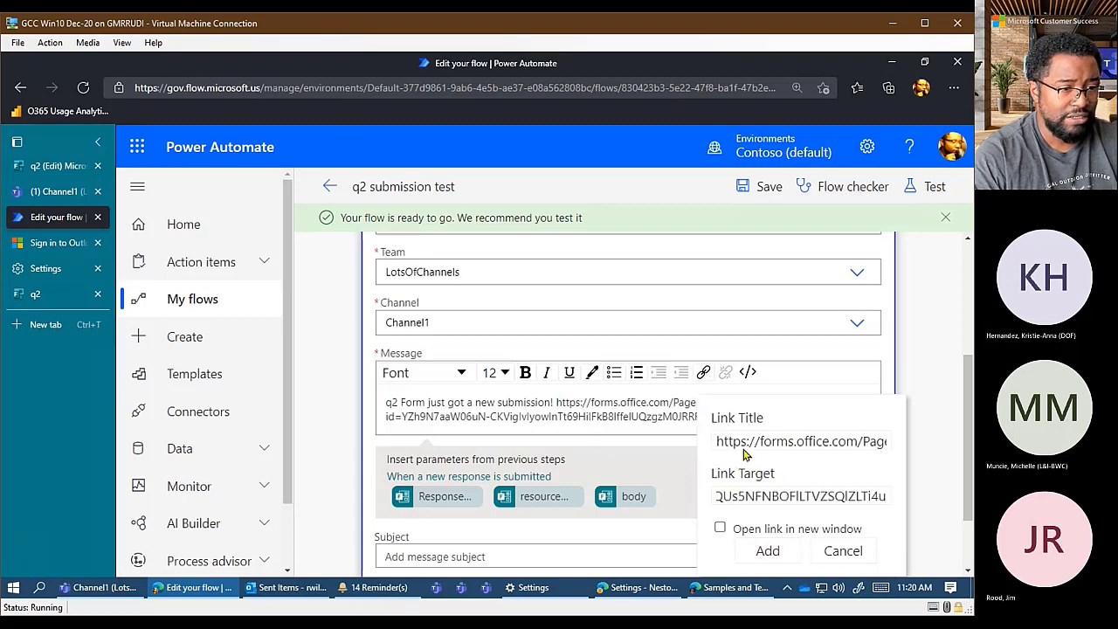
{"action": "left_click_drag", "start_coordinate": [716, 441], "coordinate": [959, 445]}
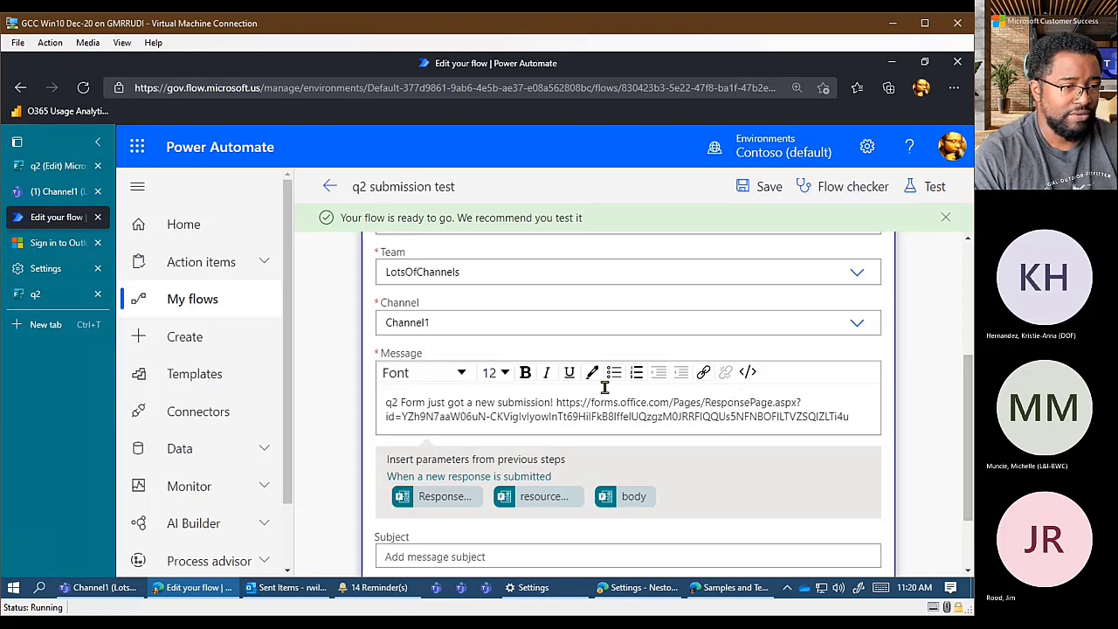
Convert the pasted URL in the message into a hyperlink titled Link to Form that targets the q2 form's address, and save the flow
{"action": "left_click_drag", "start_coordinate": [555, 402], "coordinate": [839, 403]}
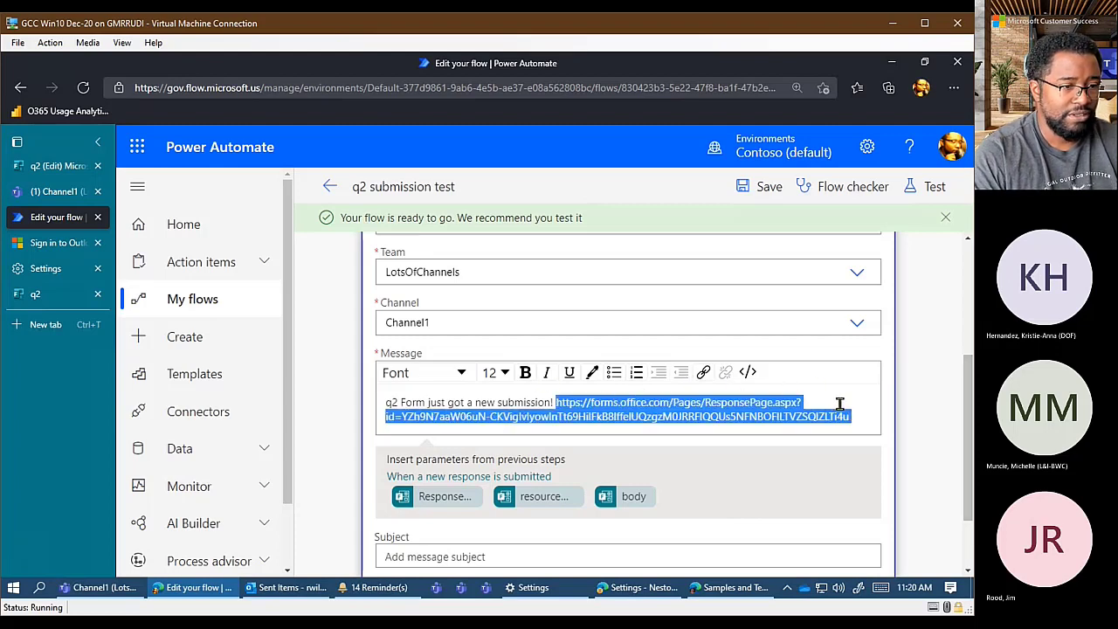
{"action": "left_click", "coordinate": [703, 372]}
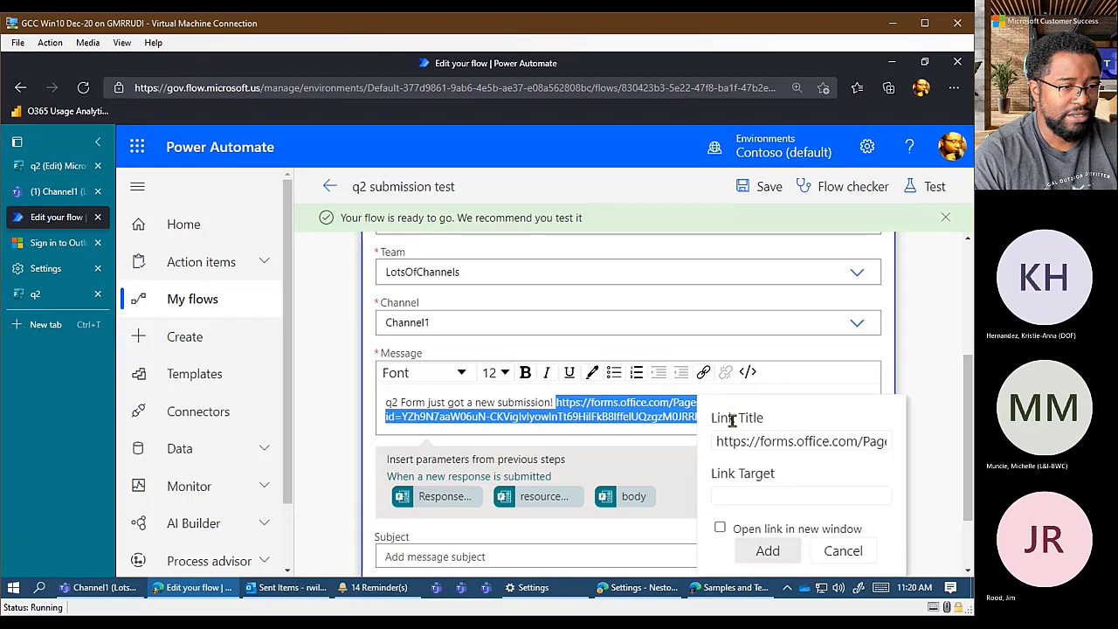
{"action": "left_click", "coordinate": [716, 473]}
{"action": "key", "text": "ctrl+v"}
{"action": "triple_click", "coordinate": [751, 431]}
{"action": "type", "text": "L"}
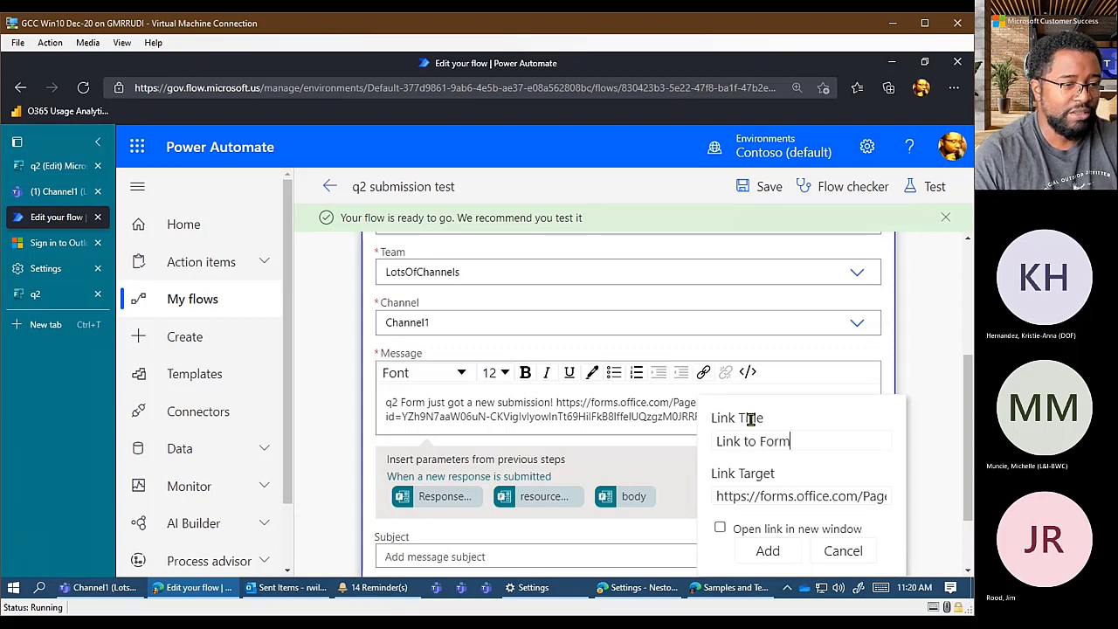
{"action": "left_click", "coordinate": [768, 551]}
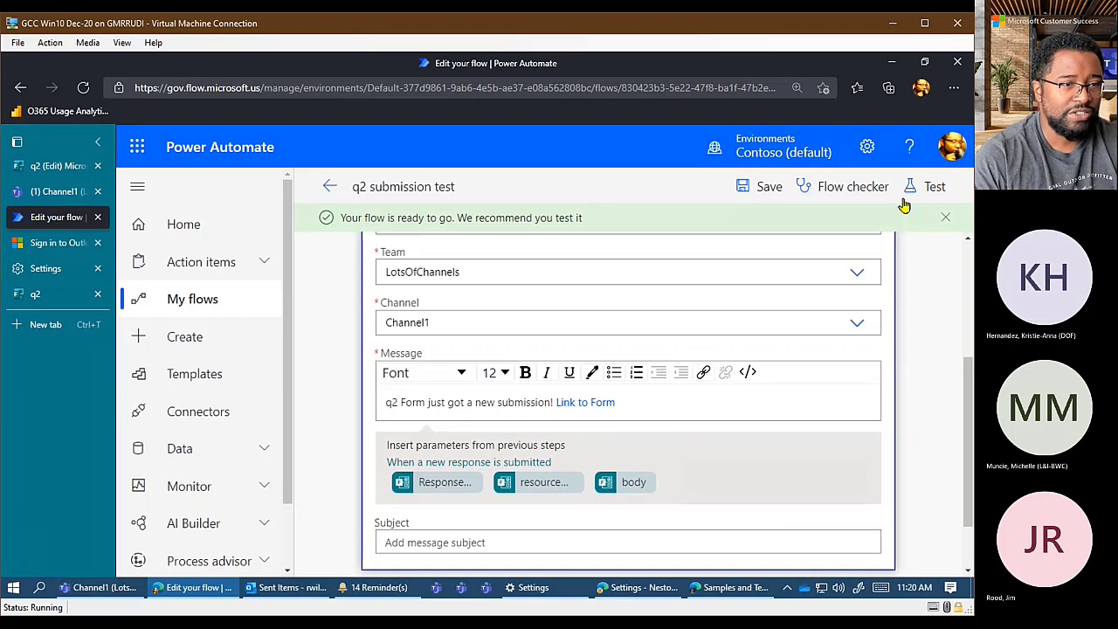
{"action": "left_click", "coordinate": [756, 187]}
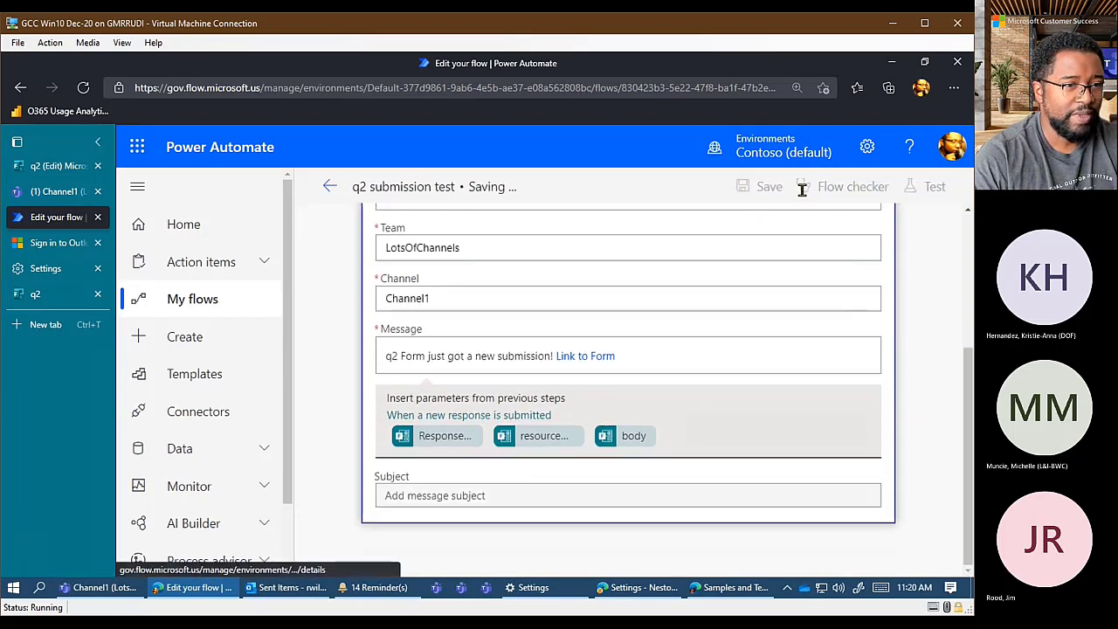
Switch to the q2 response page, reload the form from its copied link, and submit a new test response
{"action": "left_click", "coordinate": [52, 165]}
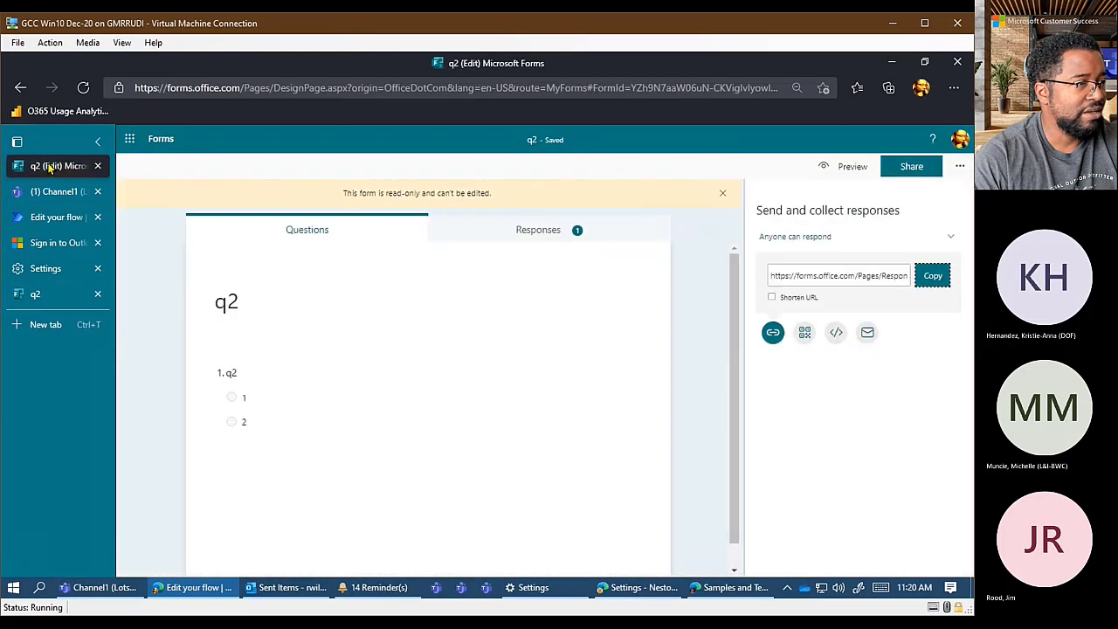
{"action": "left_click", "coordinate": [605, 274]}
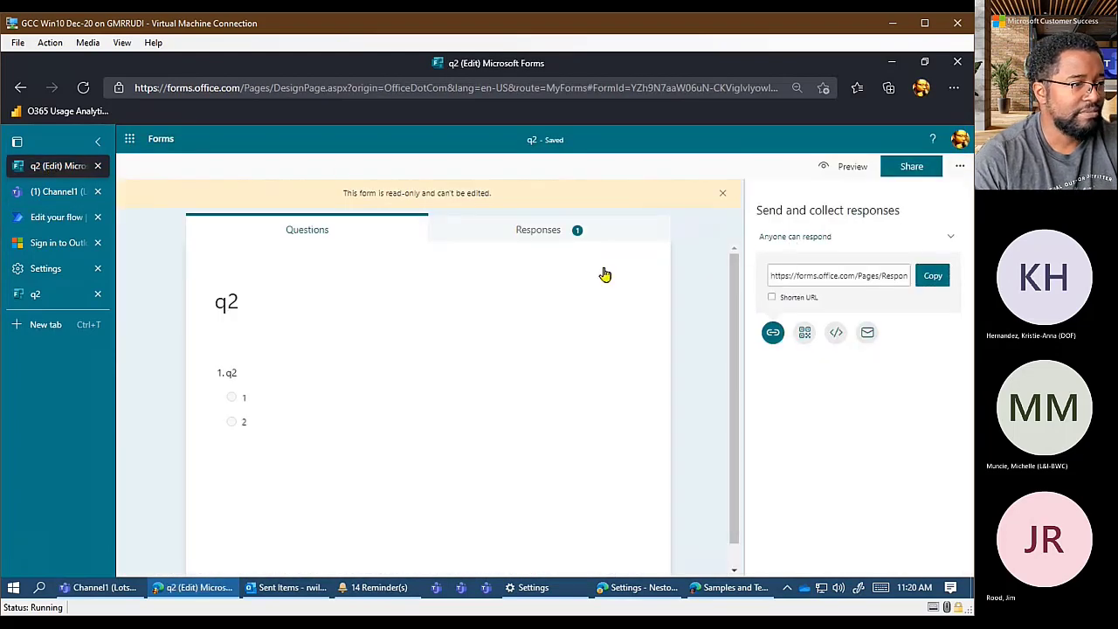
{"action": "key", "text": "alt+Left"}
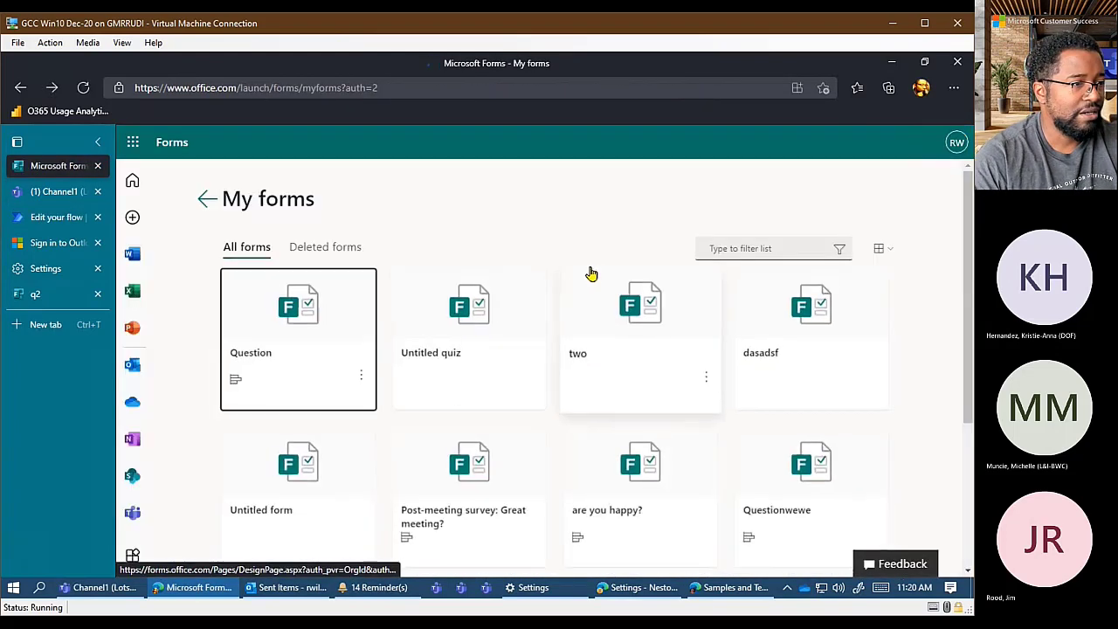
{"action": "left_click", "coordinate": [55, 295]}
{"action": "left_click", "coordinate": [226, 91]}
{"action": "right_click", "coordinate": [227, 91]}
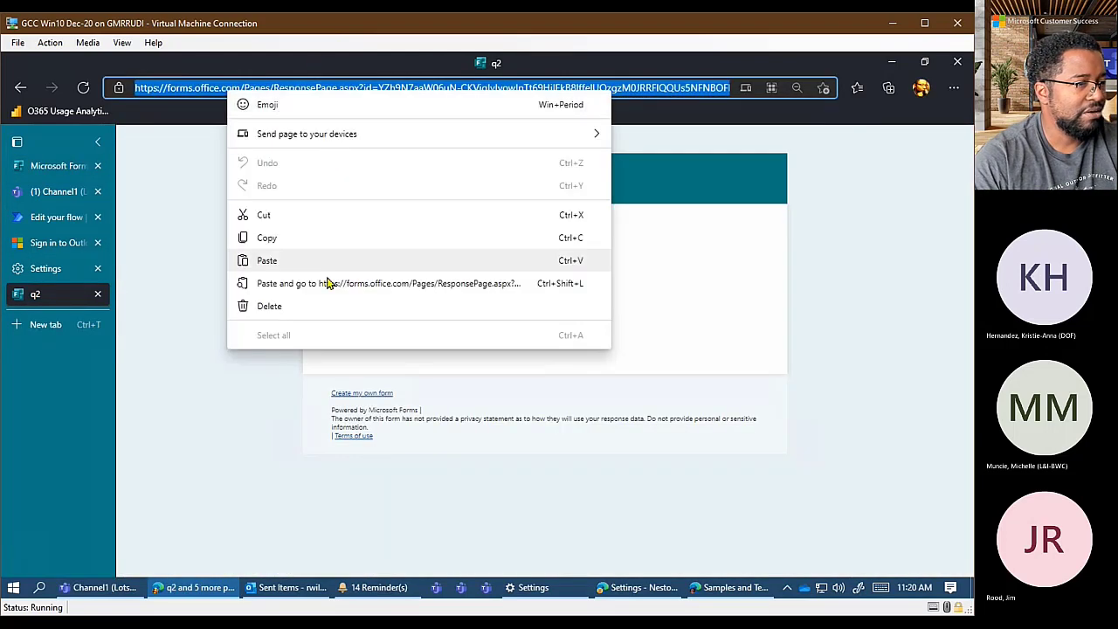
{"action": "left_click", "coordinate": [326, 291]}
{"action": "left_click", "coordinate": [399, 326]}
{"action": "left_click", "coordinate": [399, 375]}
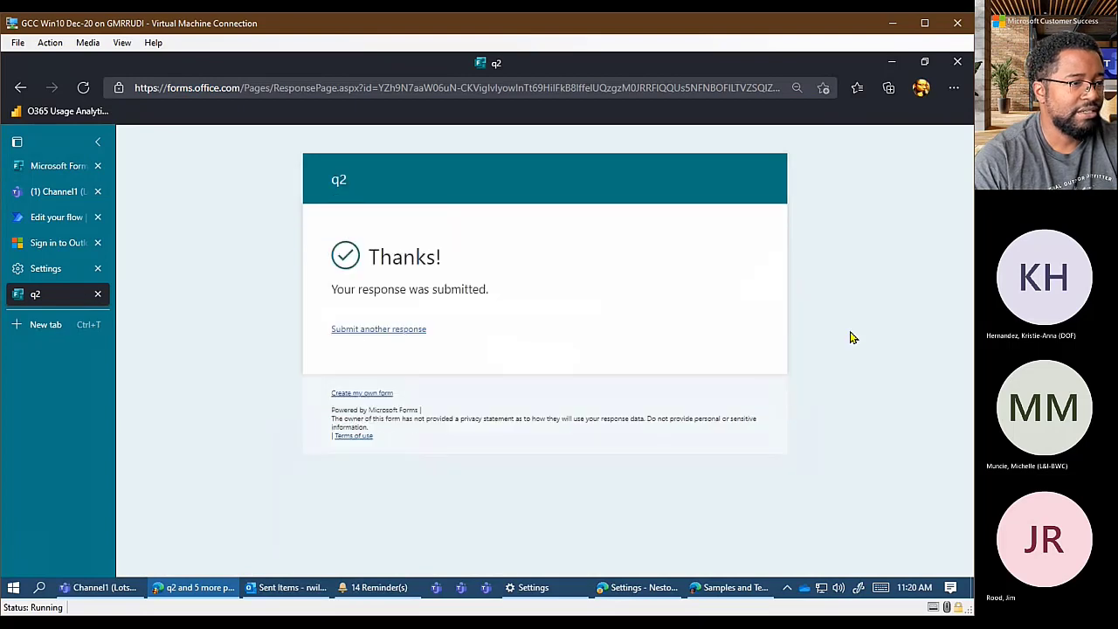
Examine the newest flow post in Channel1 in both the web and desktop versions of Teams, including its form link
{"action": "left_click", "coordinate": [37, 190]}
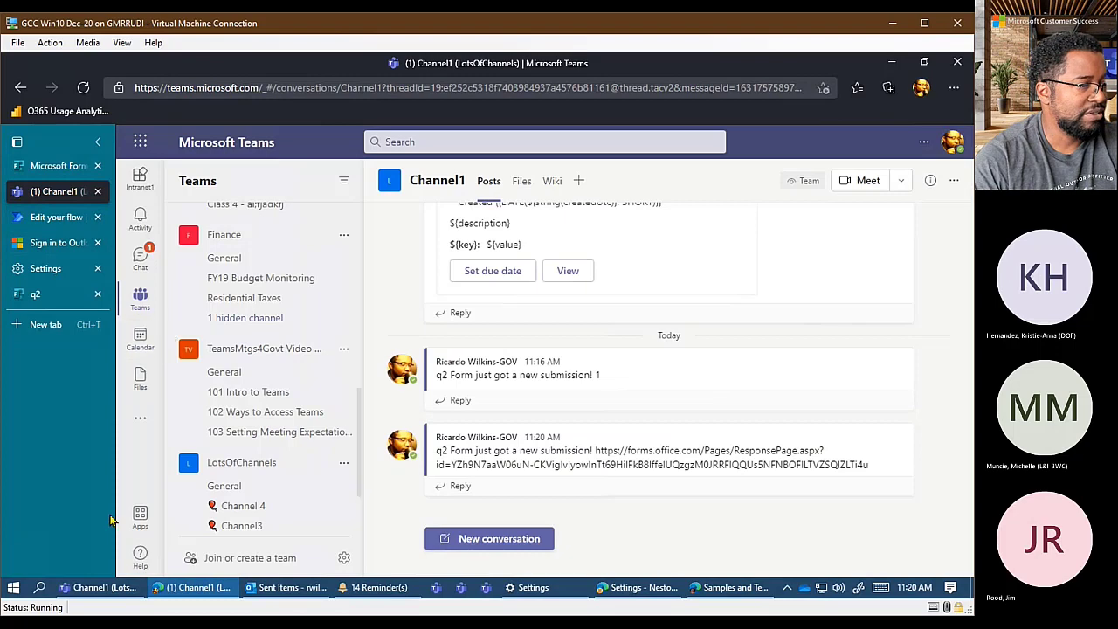
{"action": "left_click", "coordinate": [114, 592]}
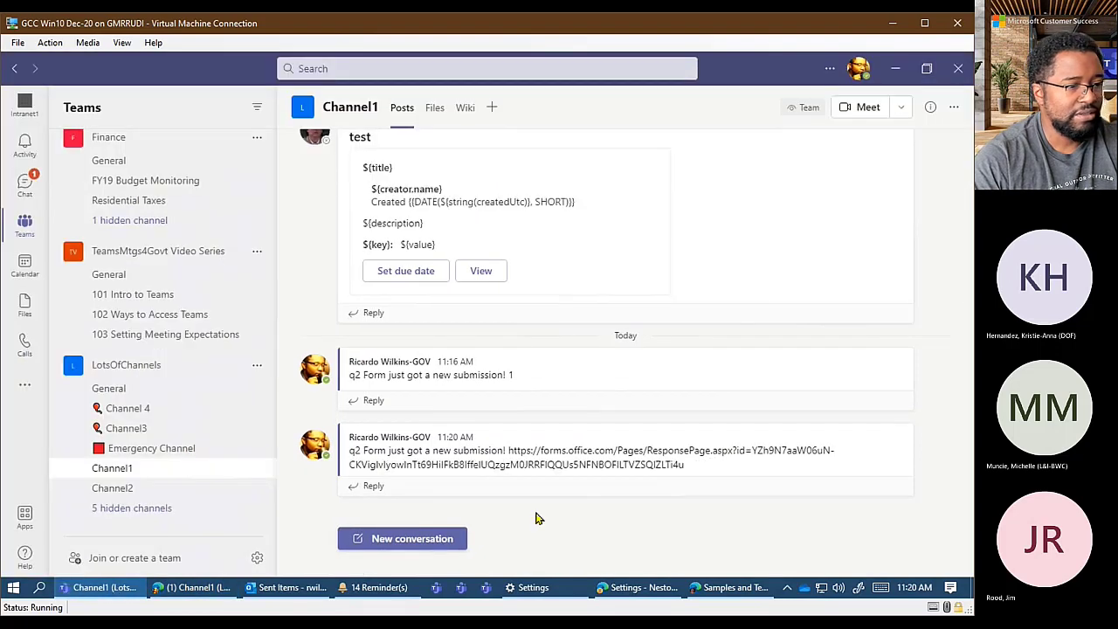
{"action": "left_click_drag", "start_coordinate": [689, 469], "coordinate": [493, 437]}
{"action": "right_click", "coordinate": [552, 452]}
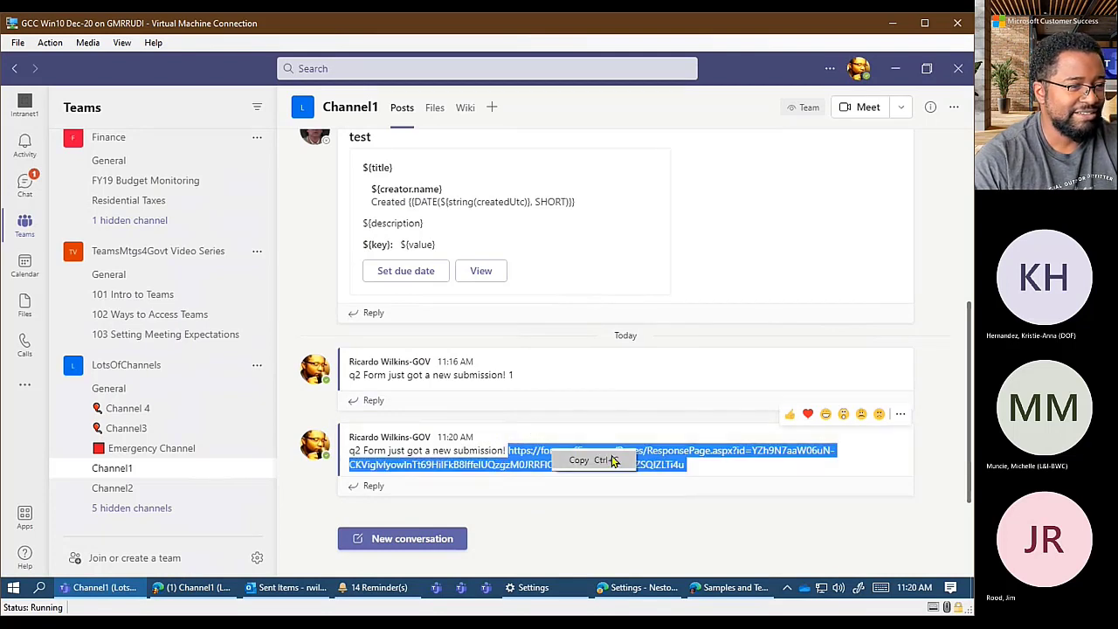
{"action": "left_click", "coordinate": [758, 469]}
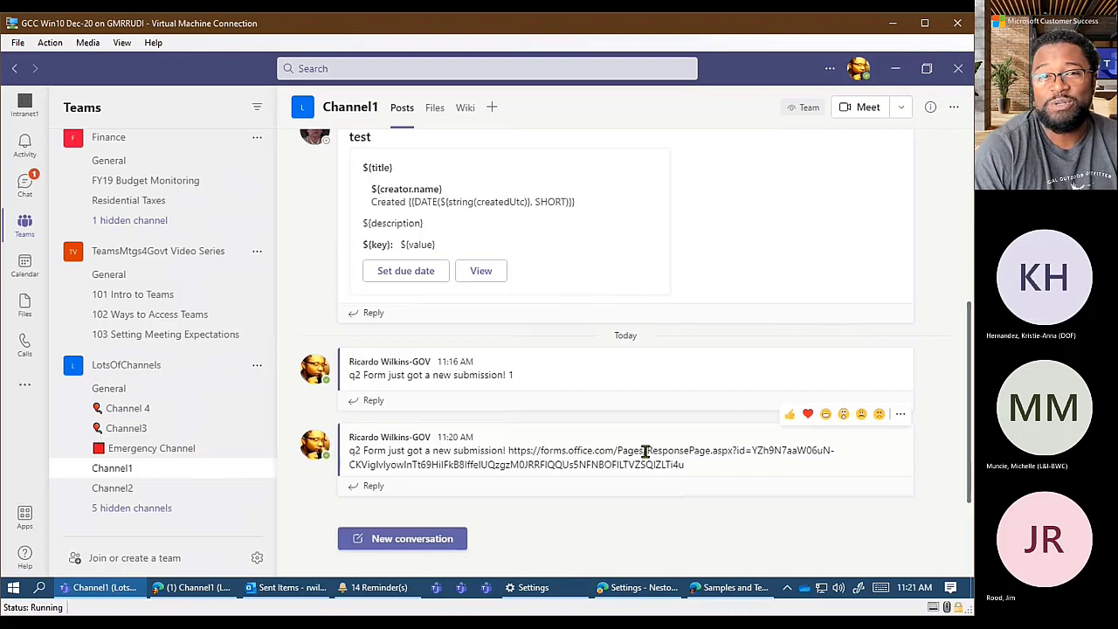
Return to the q2 submission test flow in the browser, set the Teams message's subject to test, and save the flow
{"action": "left_click", "coordinate": [176, 594]}
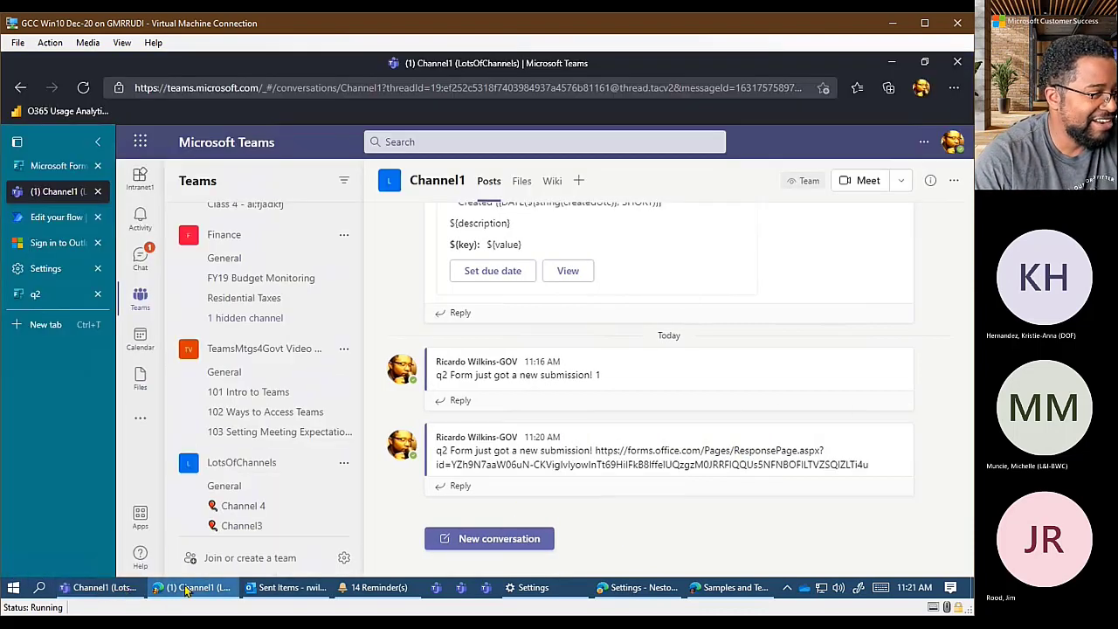
{"action": "left_click", "coordinate": [44, 218]}
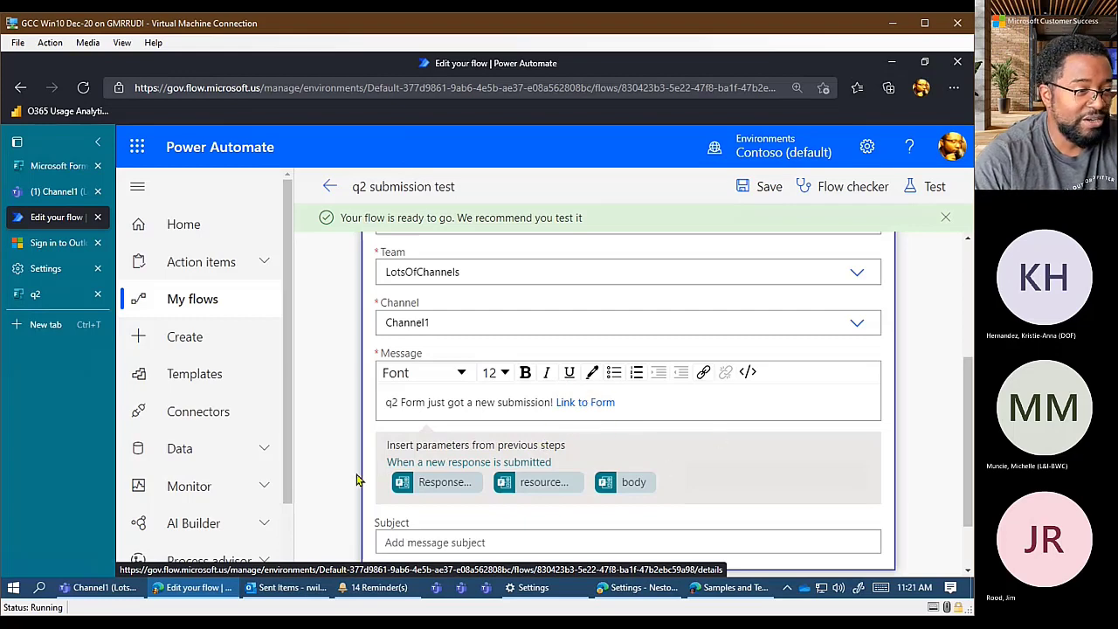
{"action": "left_click", "coordinate": [453, 522]}
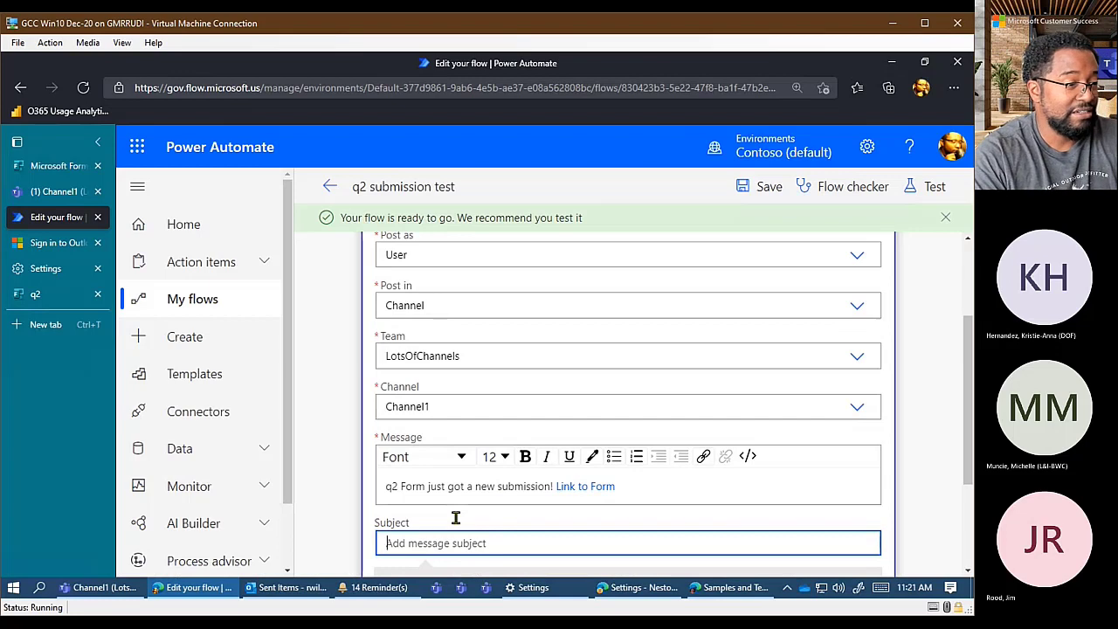
{"action": "type", "text": "test"}
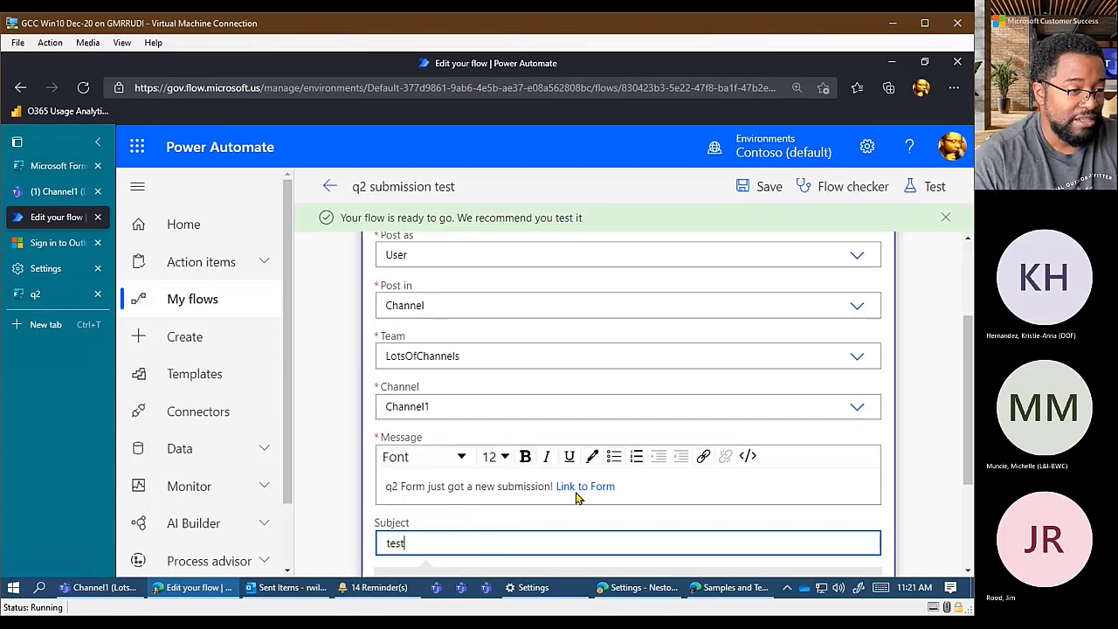
{"action": "left_click", "coordinate": [760, 186]}
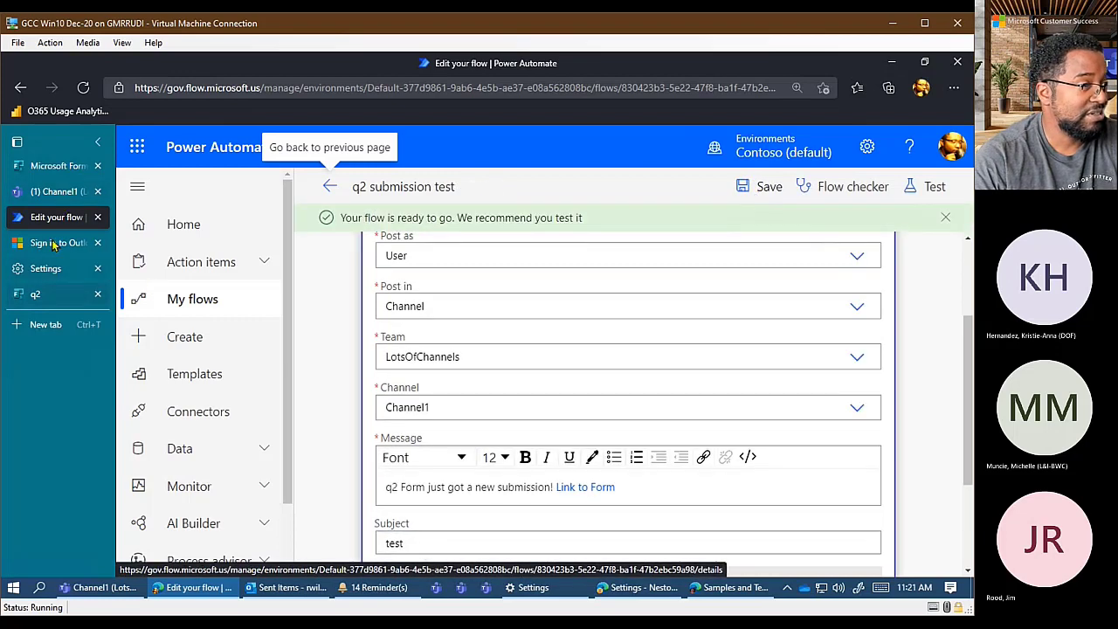
Reload the q2 response form, submit another response with option 1, and check the resulting post in Channel1 in Teams
{"action": "left_click", "coordinate": [57, 177]}
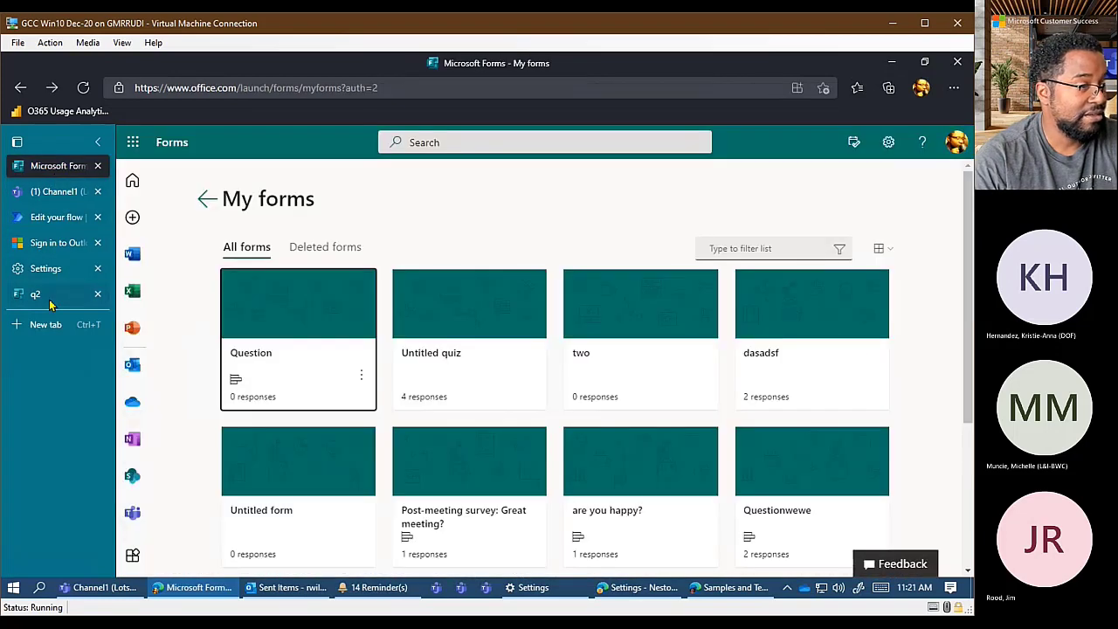
{"action": "left_click", "coordinate": [50, 297]}
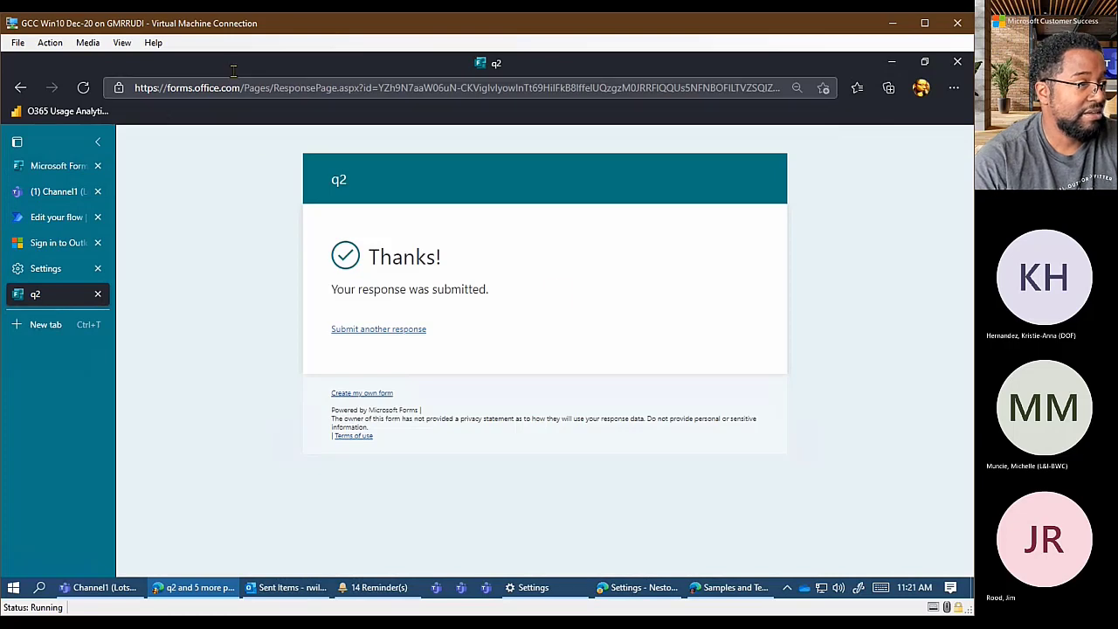
{"action": "left_click", "coordinate": [271, 87]}
{"action": "right_click", "coordinate": [274, 87]}
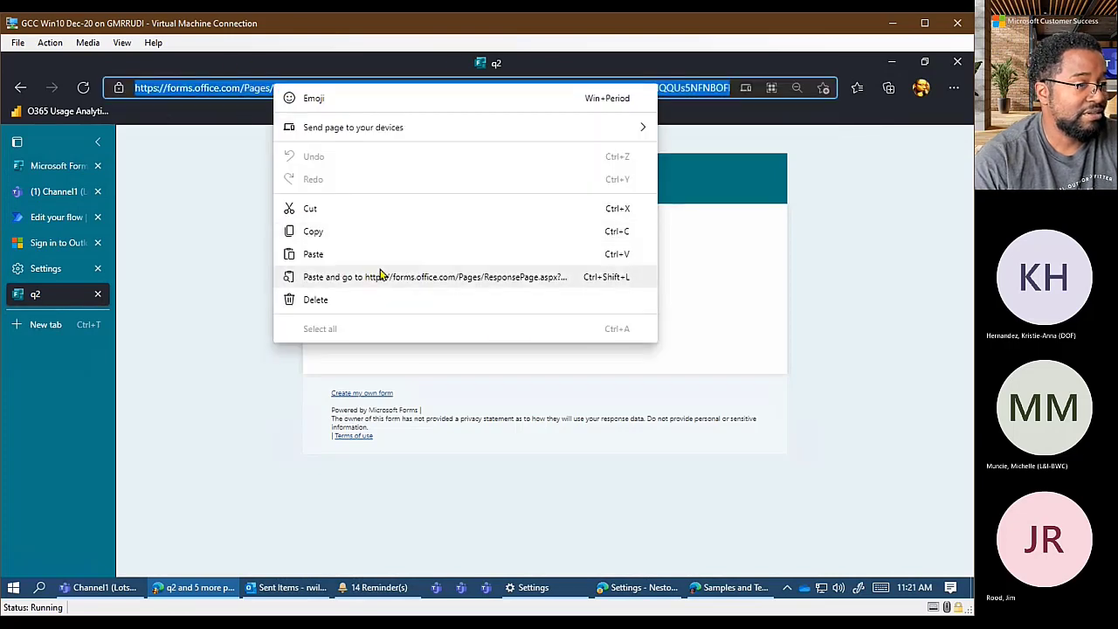
{"action": "left_click", "coordinate": [382, 276]}
{"action": "left_click", "coordinate": [382, 374]}
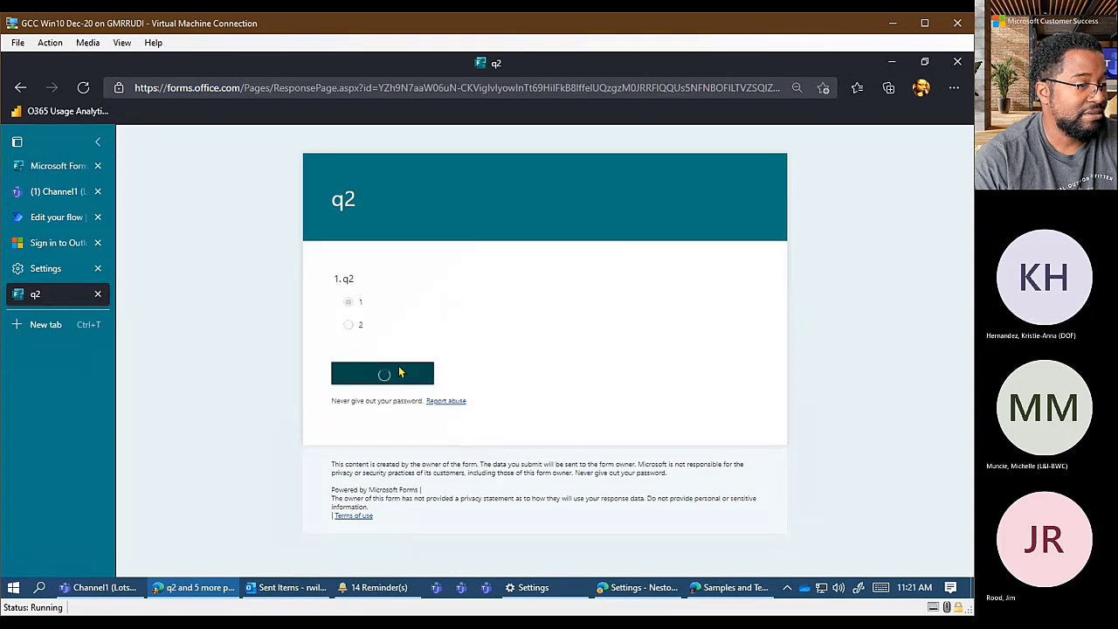
{"action": "left_click", "coordinate": [55, 190]}
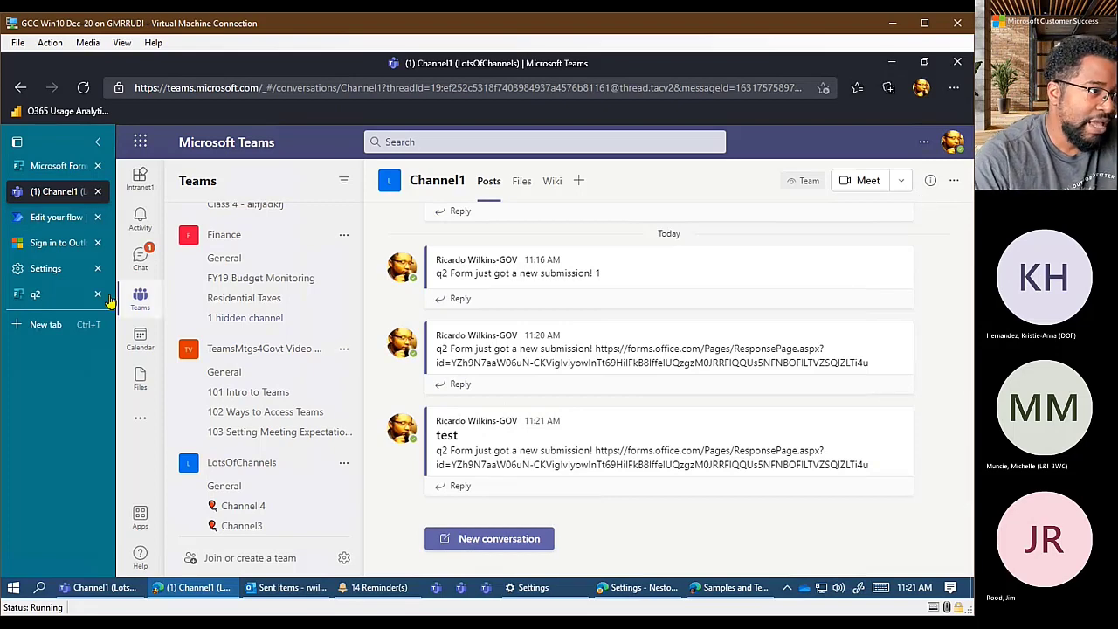
Return to the flow editor and add a new step after the Post message in a chat or channel action
{"action": "left_click", "coordinate": [69, 293]}
{"action": "left_click", "coordinate": [49, 217]}
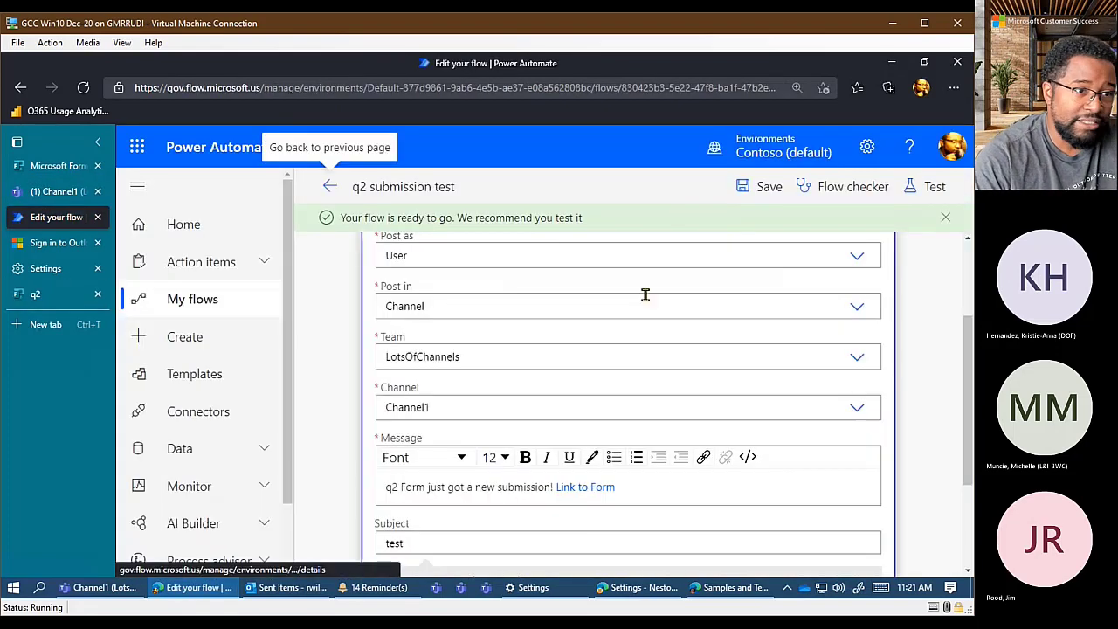
{"action": "scroll", "coordinate": [783, 299], "scroll_direction": "up", "scroll_amount": 3}
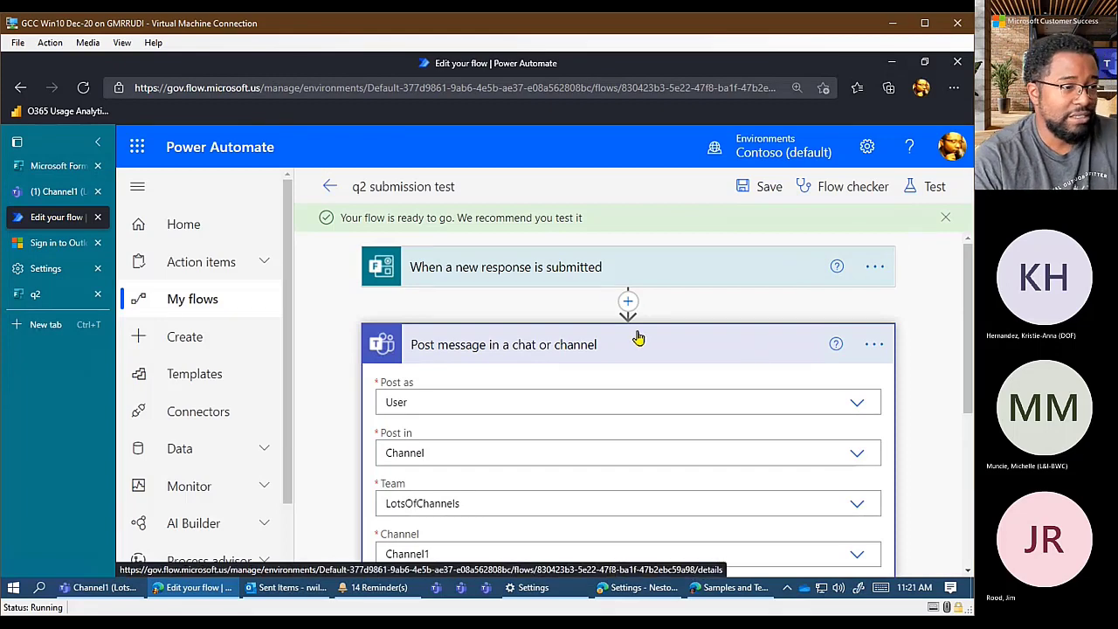
{"action": "scroll", "coordinate": [424, 386], "scroll_direction": "down", "scroll_amount": 4}
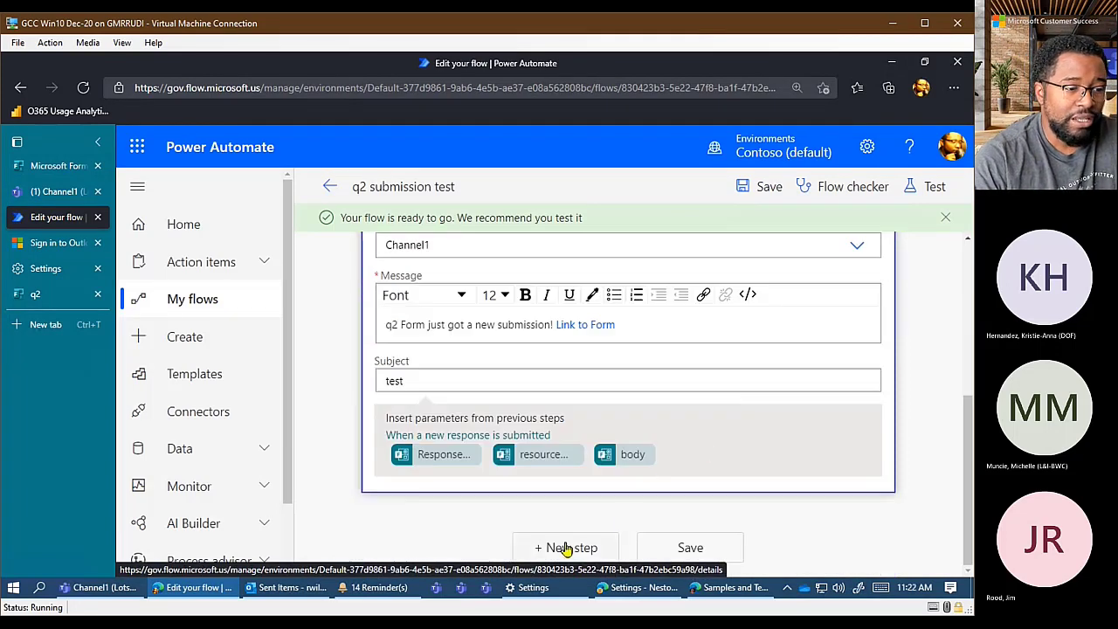
{"action": "left_click", "coordinate": [568, 549]}
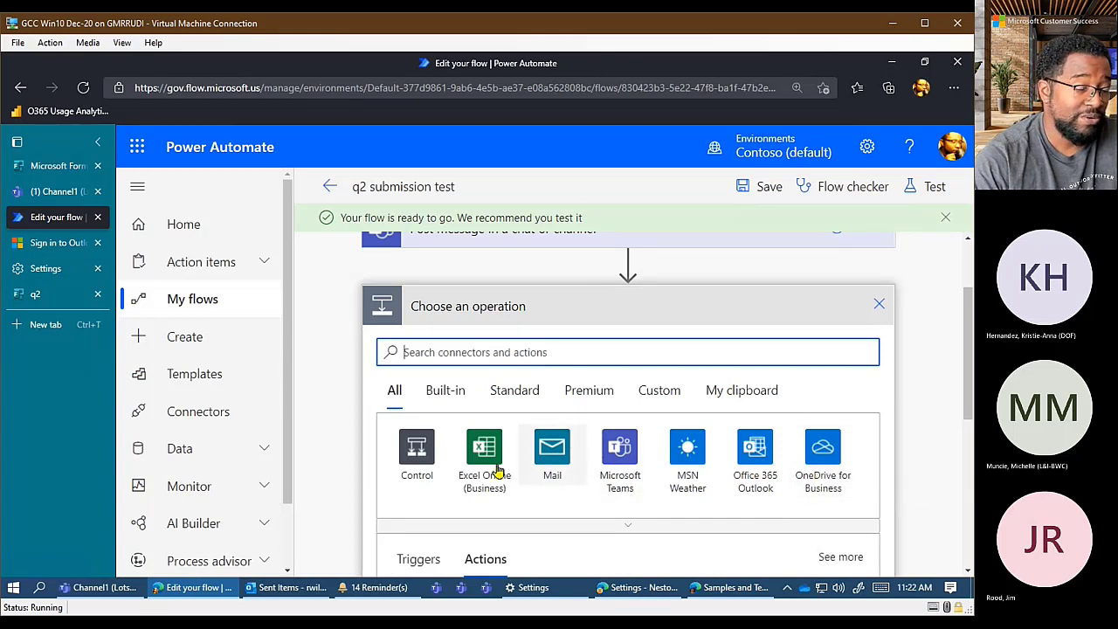
Browse the Excel Online (Business) actions available for the new step
{"action": "scroll", "coordinate": [487, 477], "scroll_direction": "down", "scroll_amount": 1}
{"action": "left_click", "coordinate": [484, 350]}
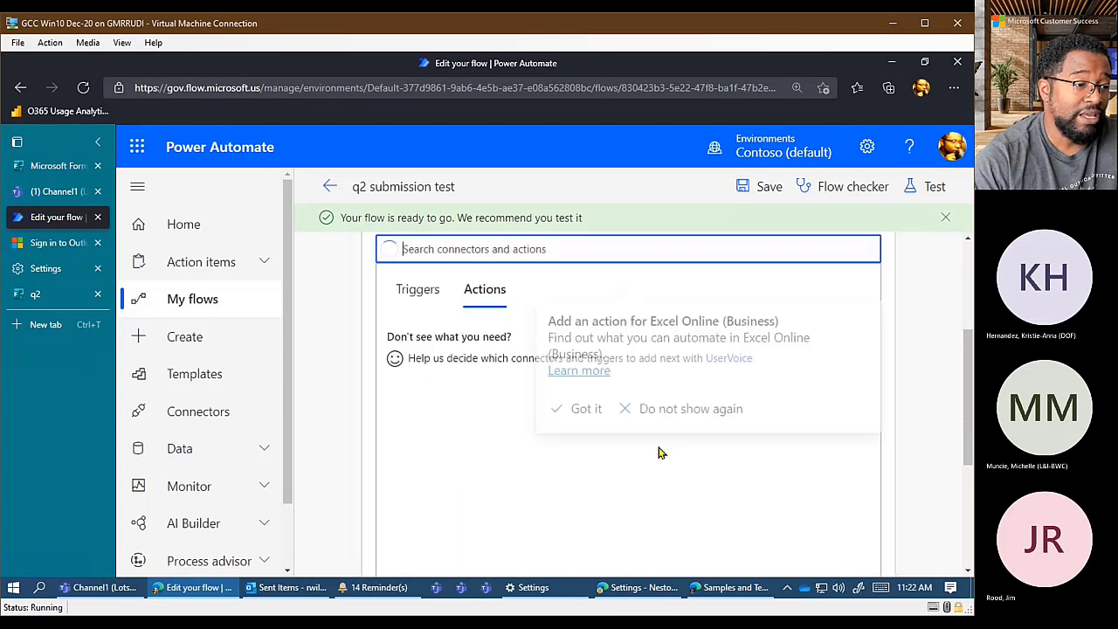
{"action": "scroll", "coordinate": [506, 497], "scroll_direction": "down", "scroll_amount": 1}
{"action": "scroll", "coordinate": [506, 498], "scroll_direction": "down", "scroll_amount": 3}
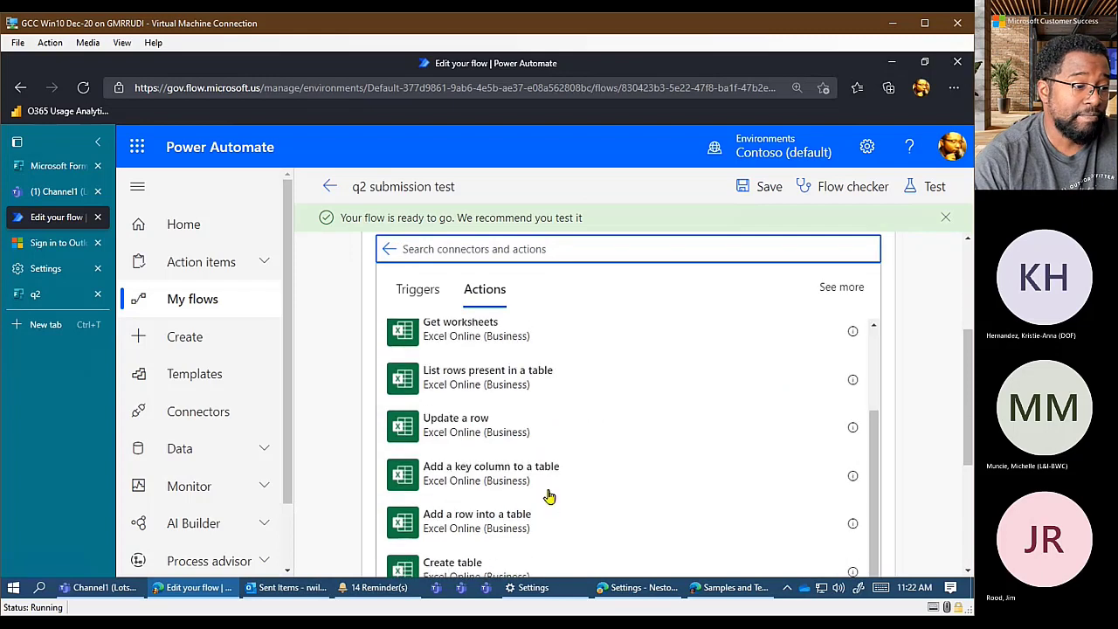
{"action": "scroll", "coordinate": [505, 454], "scroll_direction": "down", "scroll_amount": 1}
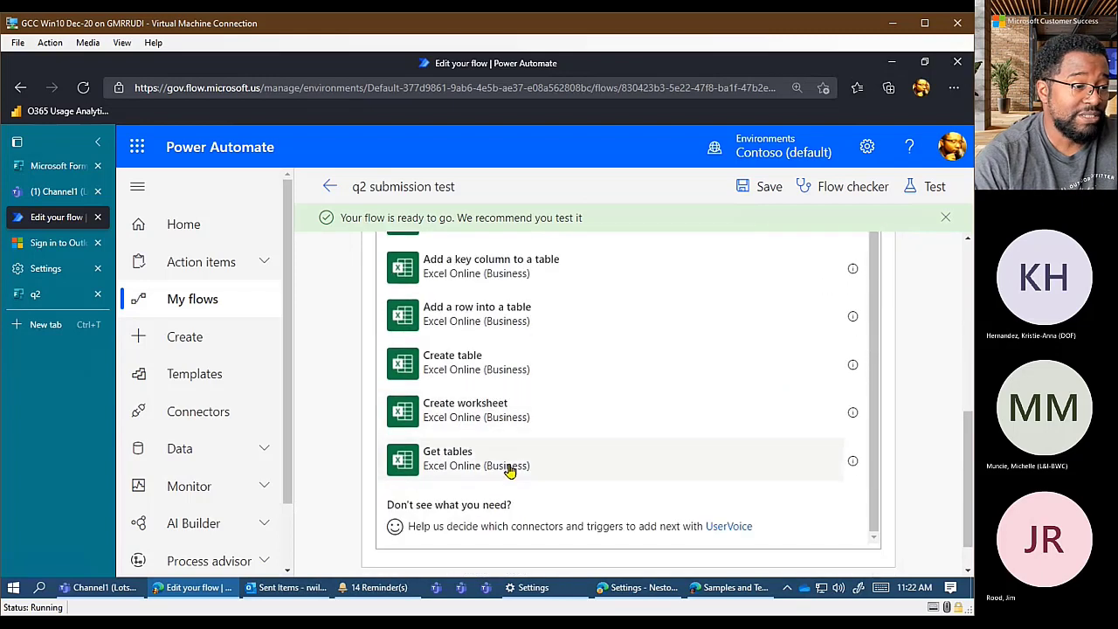
{"action": "scroll", "coordinate": [509, 437], "scroll_direction": "up", "scroll_amount": 2}
{"action": "scroll", "coordinate": [511, 413], "scroll_direction": "up", "scroll_amount": 1}
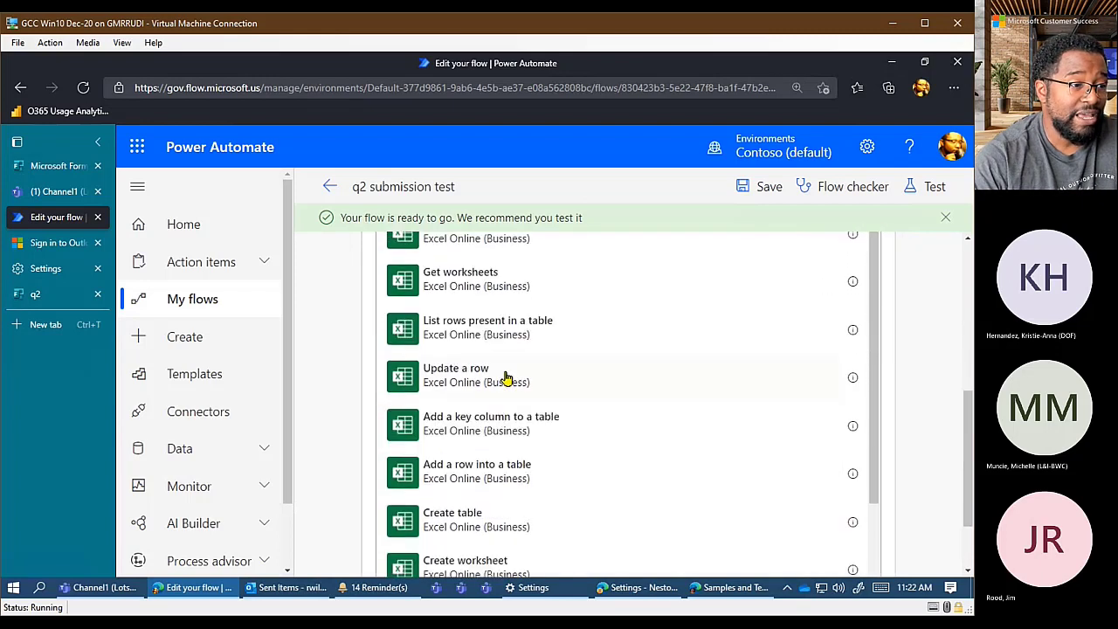
{"action": "scroll", "coordinate": [703, 422], "scroll_direction": "up", "scroll_amount": 7}
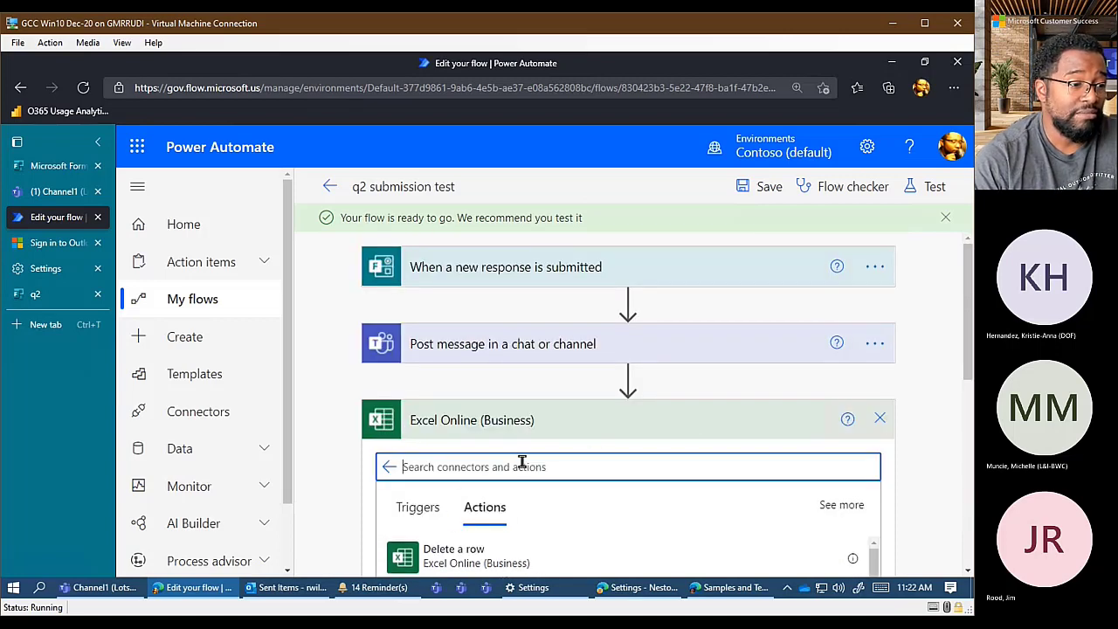
Go back to the connector list for the new step, look through it, and browse the Microsoft Teams actions
{"action": "left_click", "coordinate": [390, 467]}
{"action": "scroll", "coordinate": [647, 491], "scroll_direction": "down", "scroll_amount": 1}
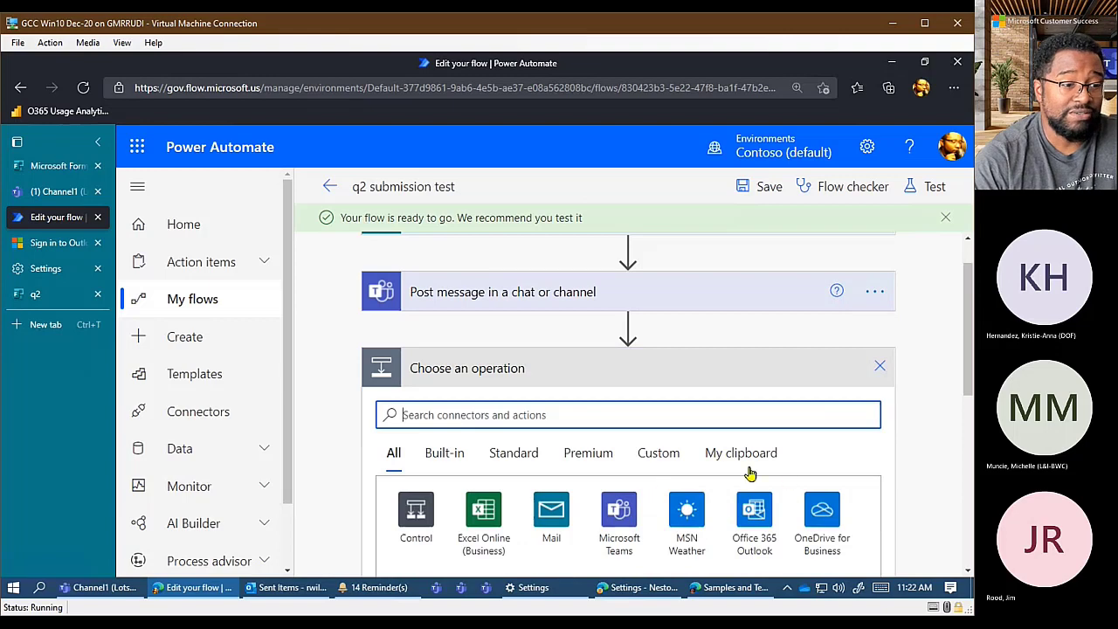
{"action": "scroll", "coordinate": [646, 487], "scroll_direction": "down", "scroll_amount": 1}
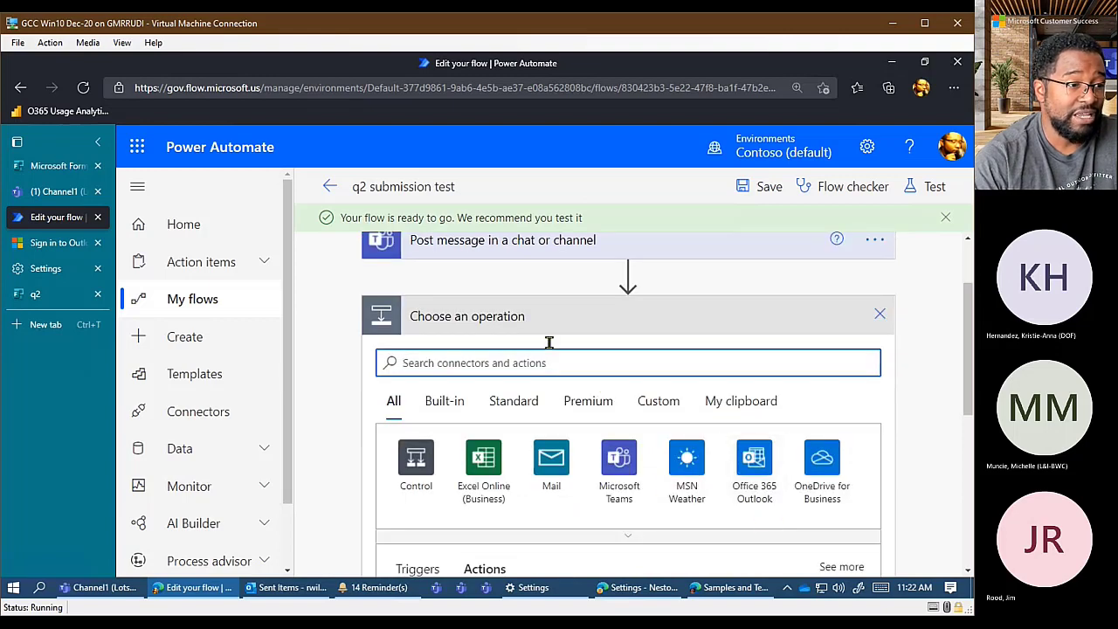
{"action": "scroll", "coordinate": [703, 497], "scroll_direction": "down", "scroll_amount": 2}
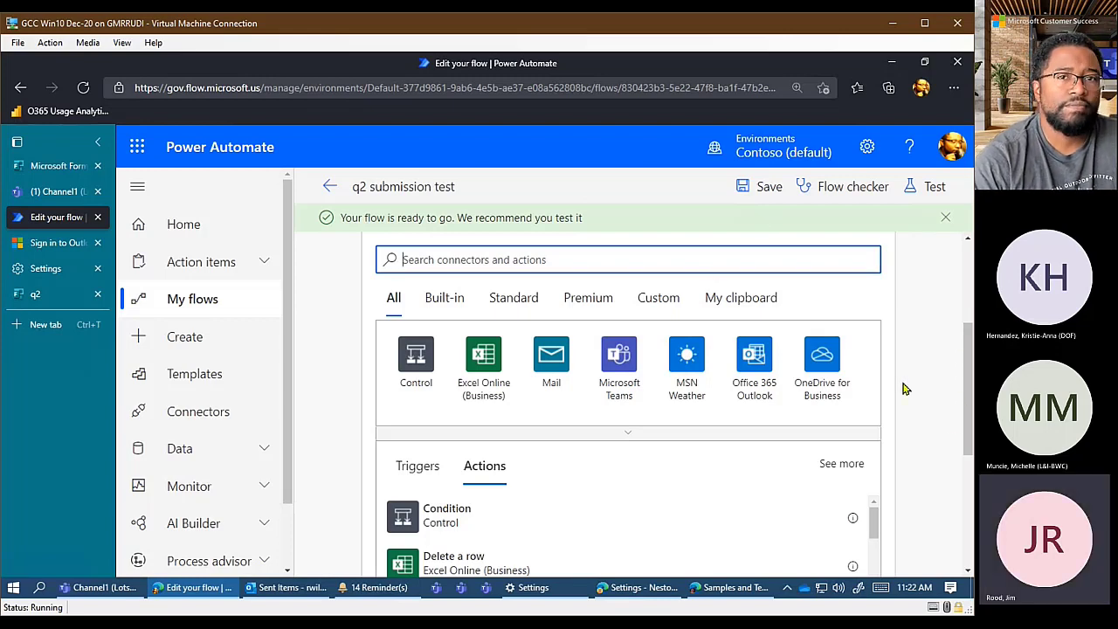
{"action": "scroll", "coordinate": [904, 406], "scroll_direction": "down", "scroll_amount": 1}
{"action": "scroll", "coordinate": [880, 436], "scroll_direction": "down", "scroll_amount": 1}
{"action": "scroll", "coordinate": [880, 439], "scroll_direction": "up", "scroll_amount": 1}
{"action": "scroll", "coordinate": [938, 410], "scroll_direction": "up", "scroll_amount": 2}
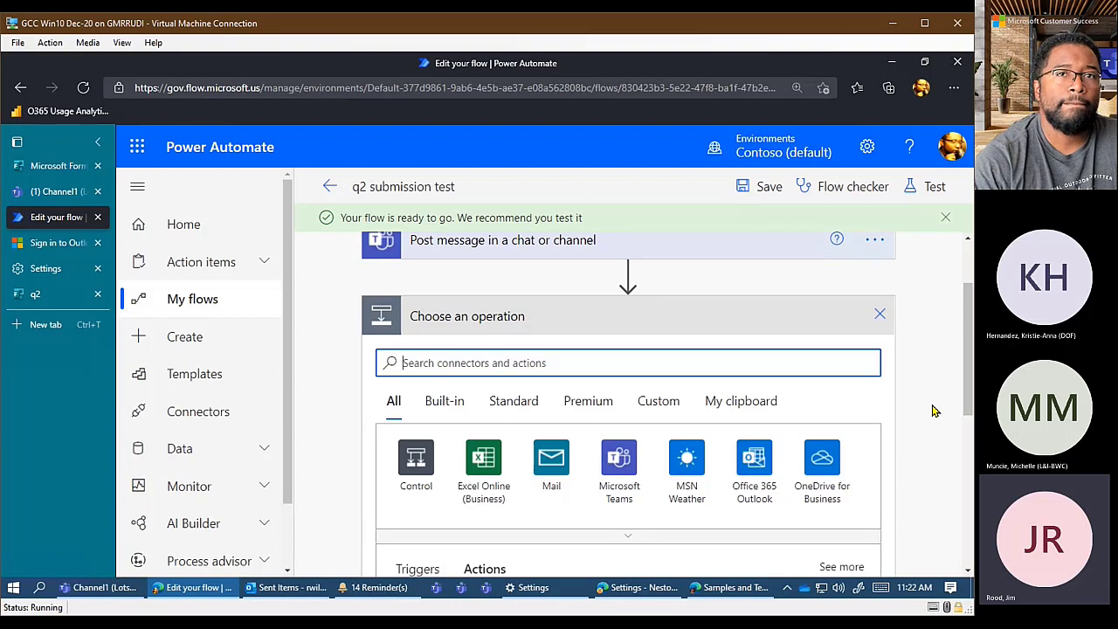
{"action": "left_click", "coordinate": [619, 457]}
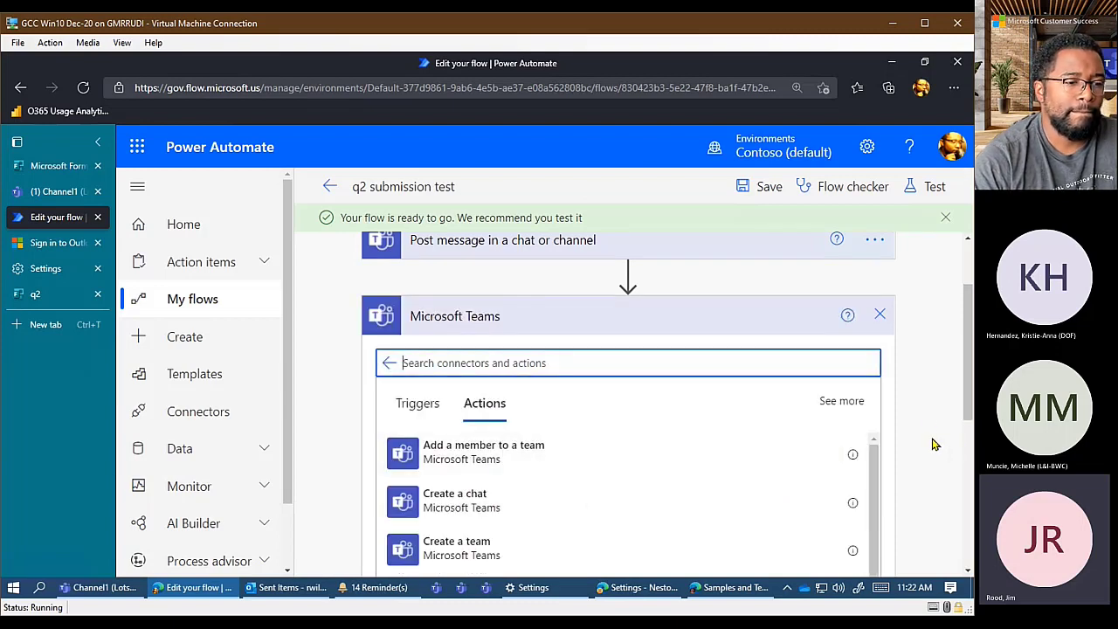
{"action": "scroll", "coordinate": [930, 444], "scroll_direction": "down", "scroll_amount": 2}
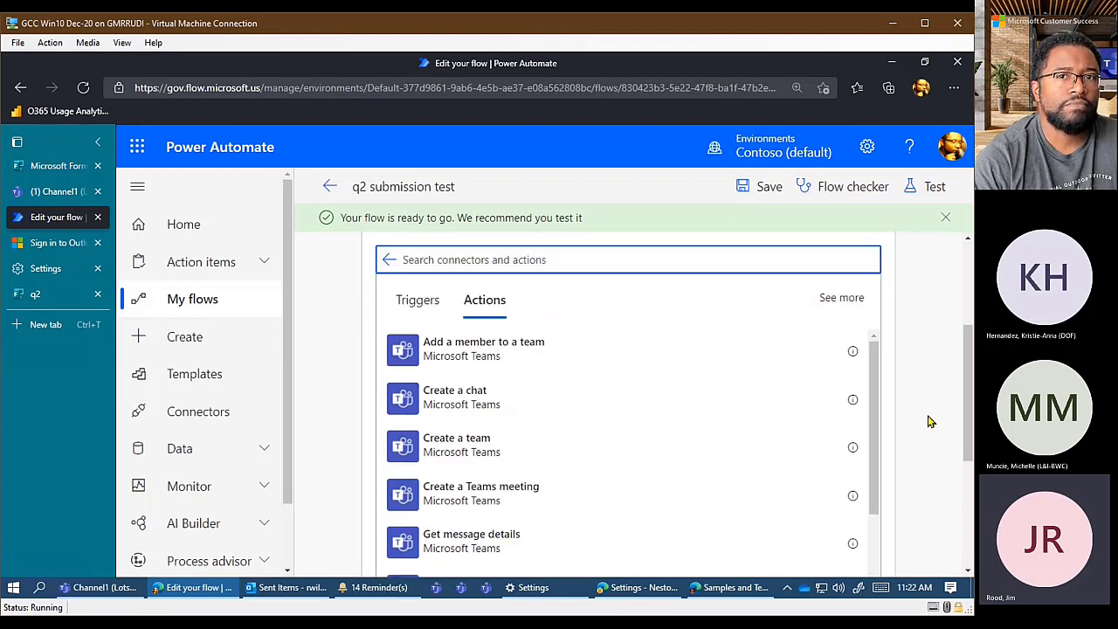
{"action": "scroll", "coordinate": [485, 366], "scroll_direction": "up", "scroll_amount": 2}
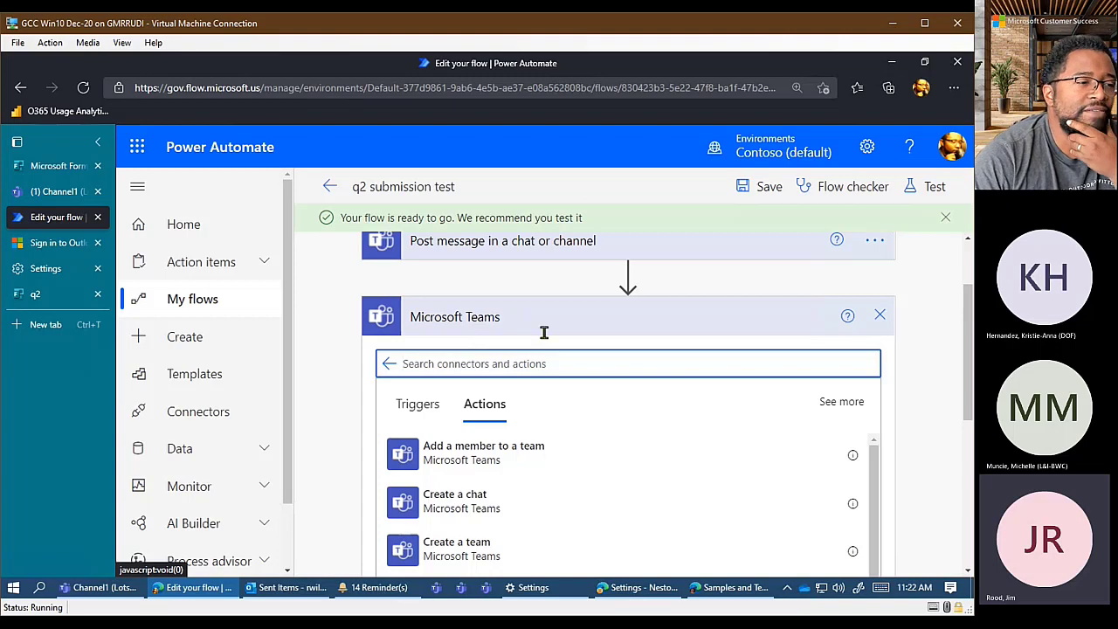
Expand the Post message in a chat or channel action and examine its message as HTML code and its subject
{"action": "left_click", "coordinate": [633, 254]}
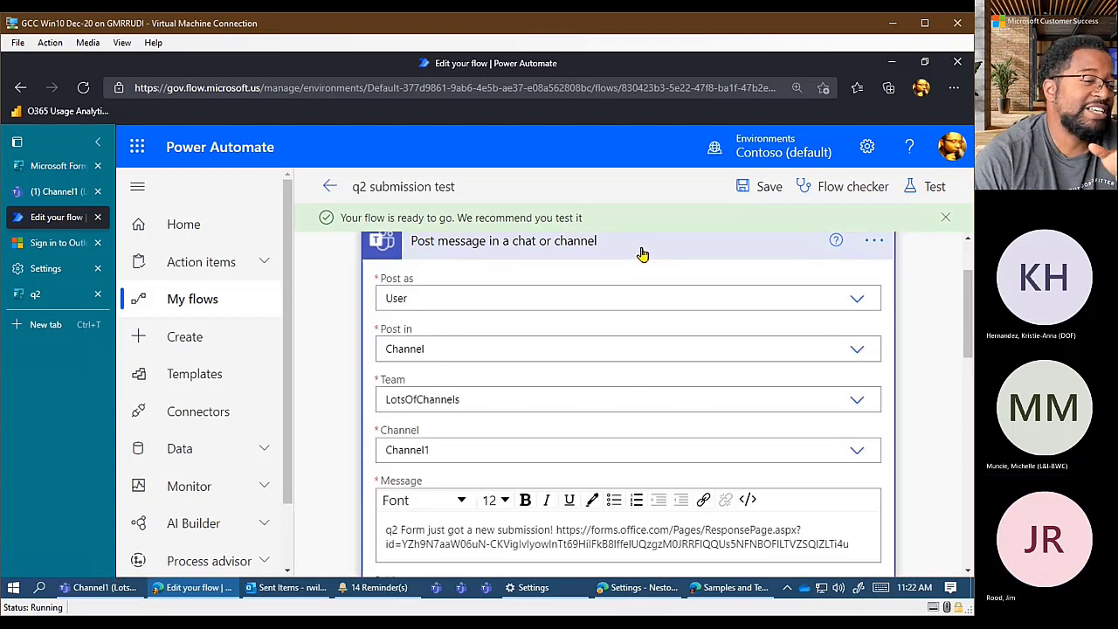
{"action": "scroll", "coordinate": [712, 443], "scroll_direction": "down", "scroll_amount": 1}
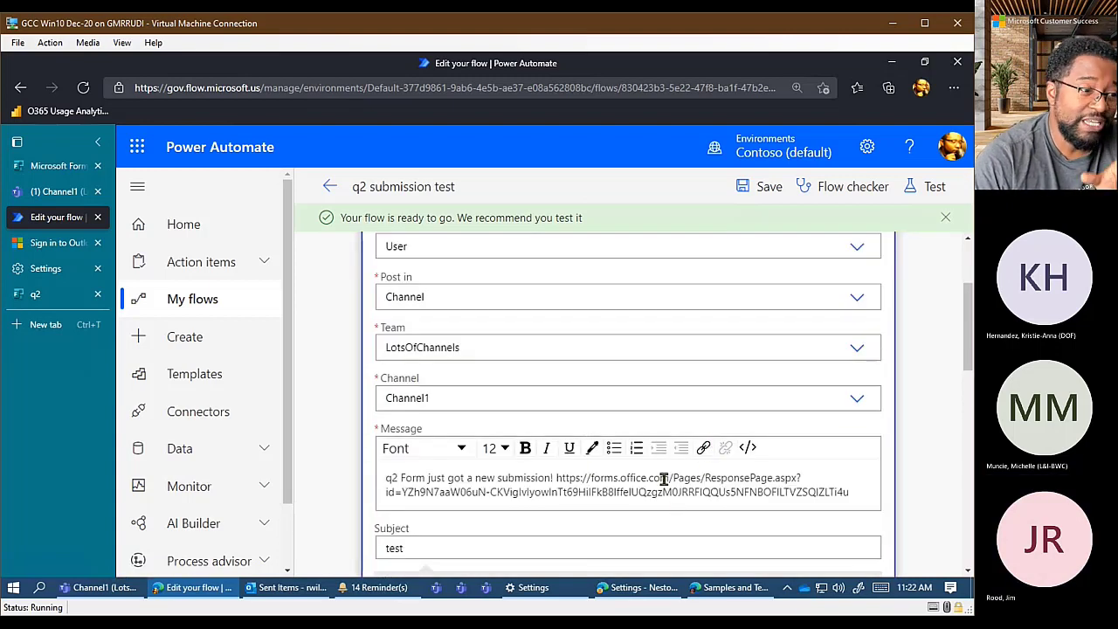
{"action": "left_click", "coordinate": [746, 447]}
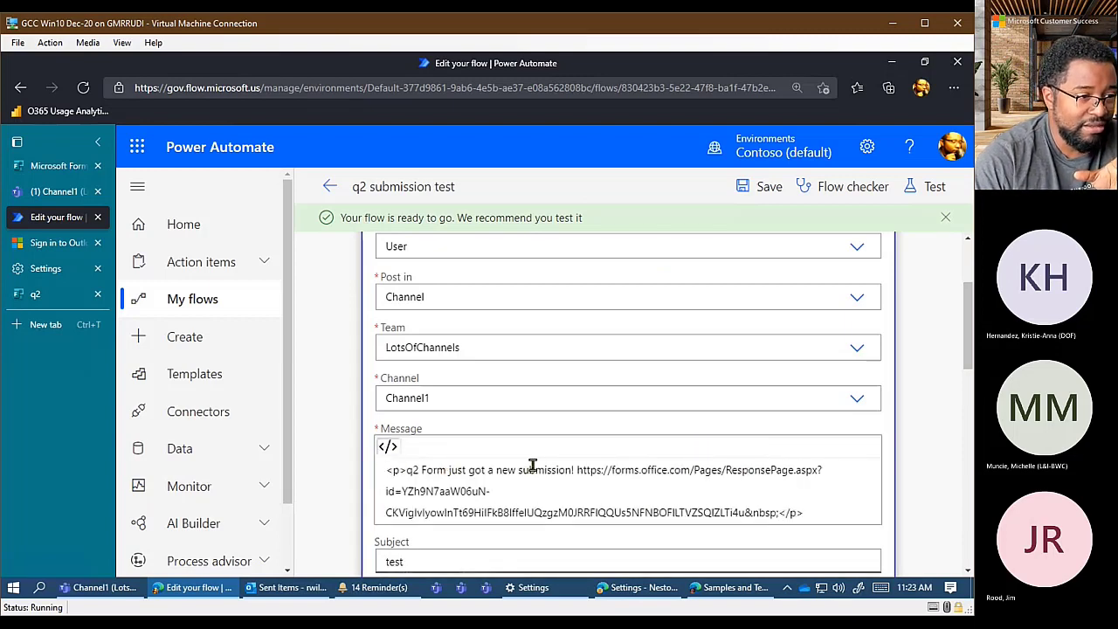
{"action": "scroll", "coordinate": [612, 482], "scroll_direction": "down", "scroll_amount": 1}
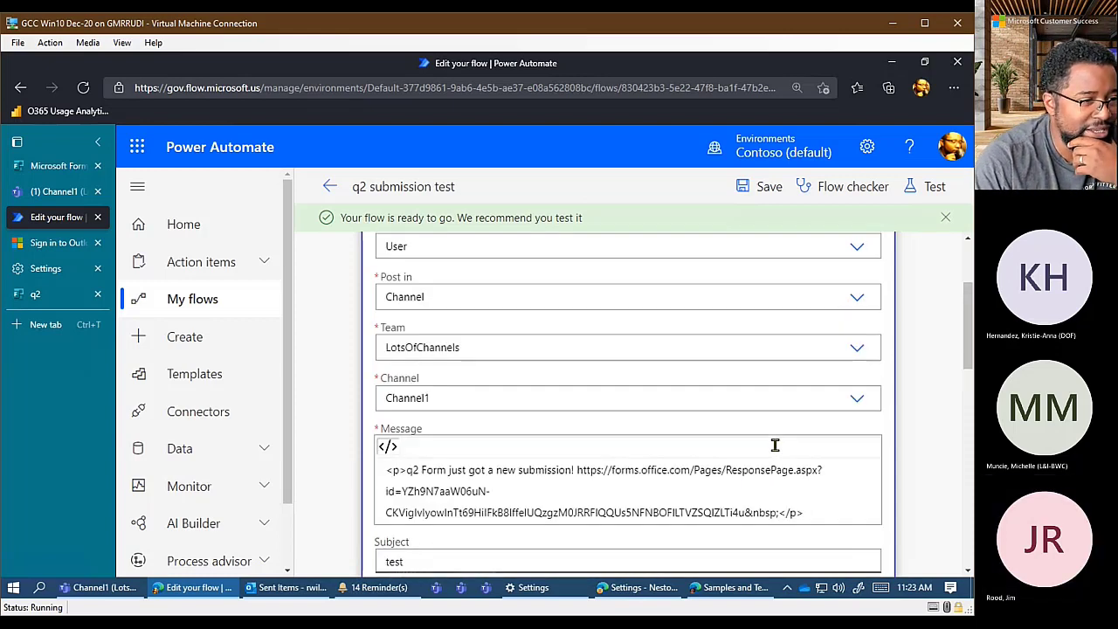
{"action": "scroll", "coordinate": [734, 433], "scroll_direction": "down", "scroll_amount": 1}
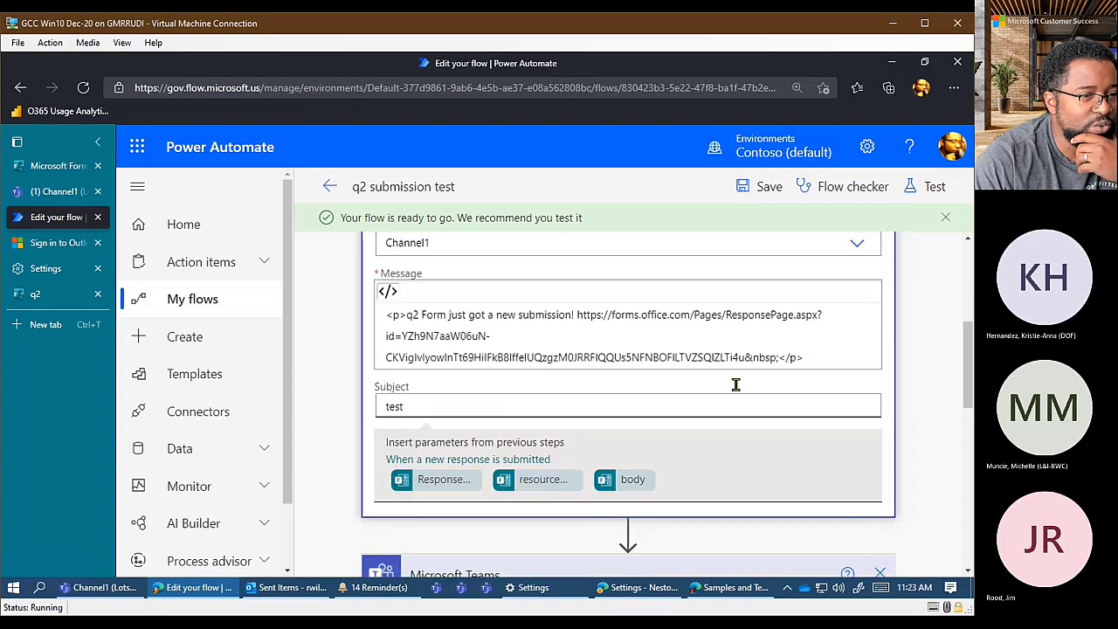
{"action": "scroll", "coordinate": [602, 381], "scroll_direction": "up", "scroll_amount": 1}
{"action": "left_click", "coordinate": [388, 345]}
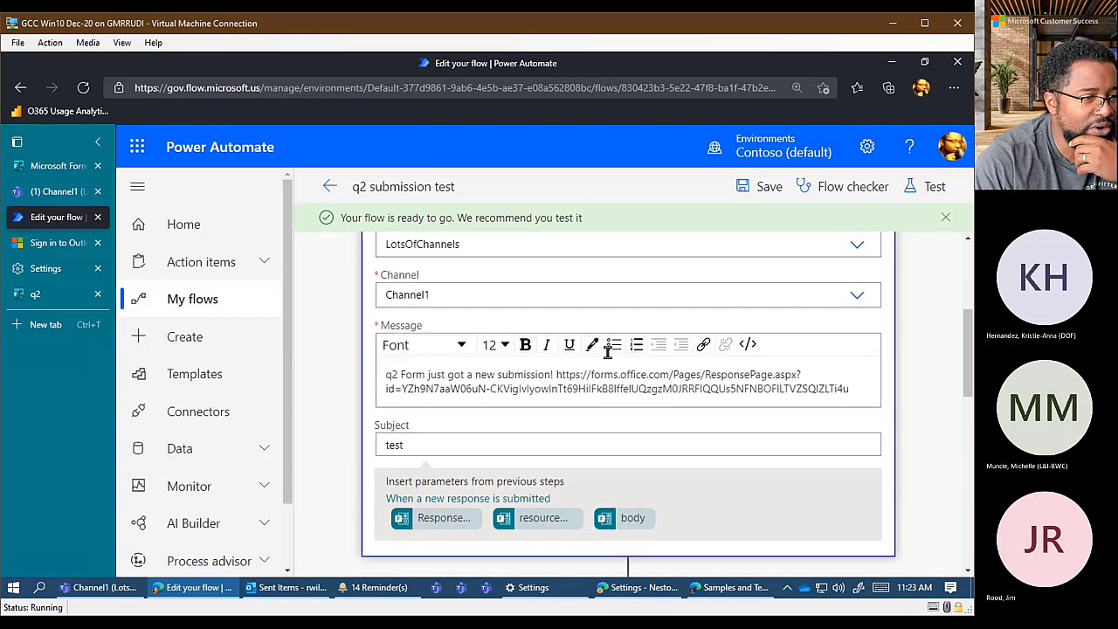
Wrap the form URL in the message's HTML code with <a href> and </a> tags, return to formatted text, and save the flow
{"action": "left_click", "coordinate": [747, 346]}
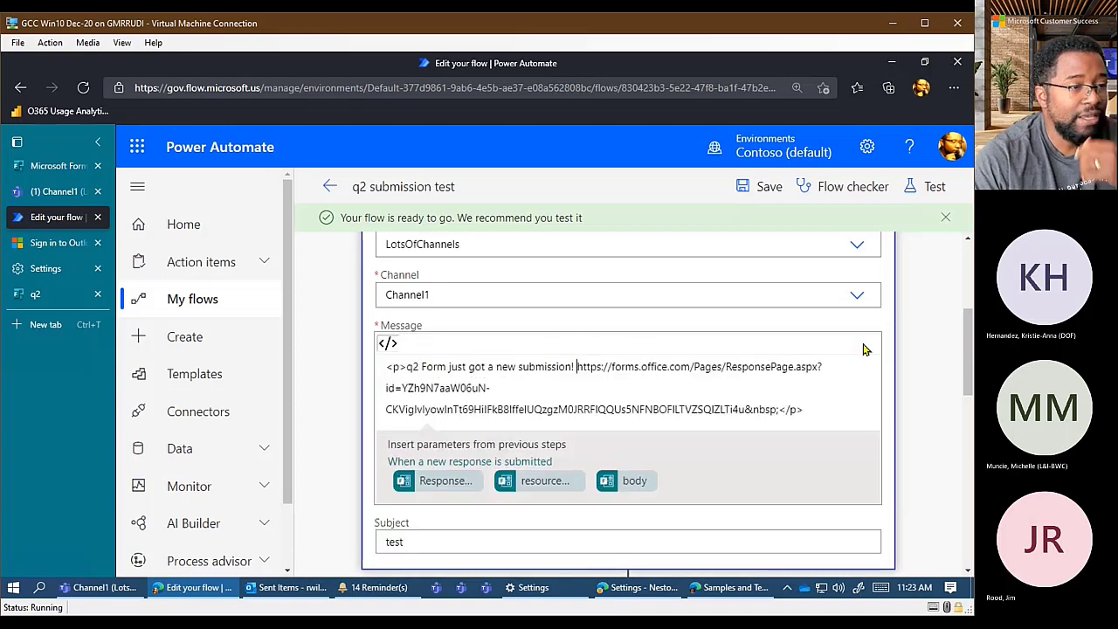
{"action": "type", "text": "<a hre"}
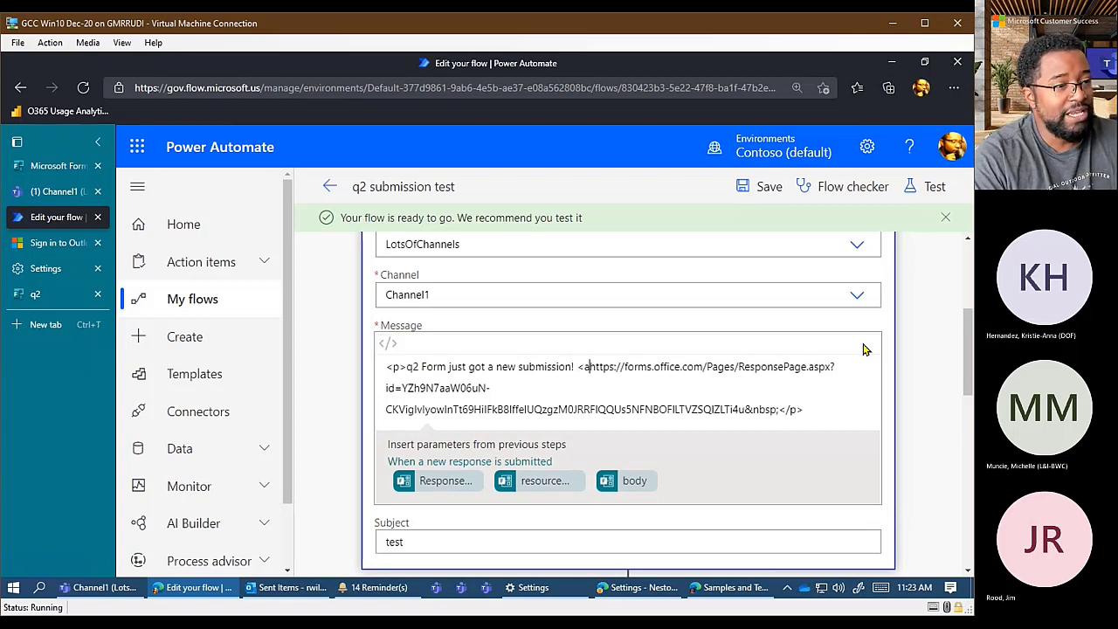
{"action": "type", "text": "f>"}
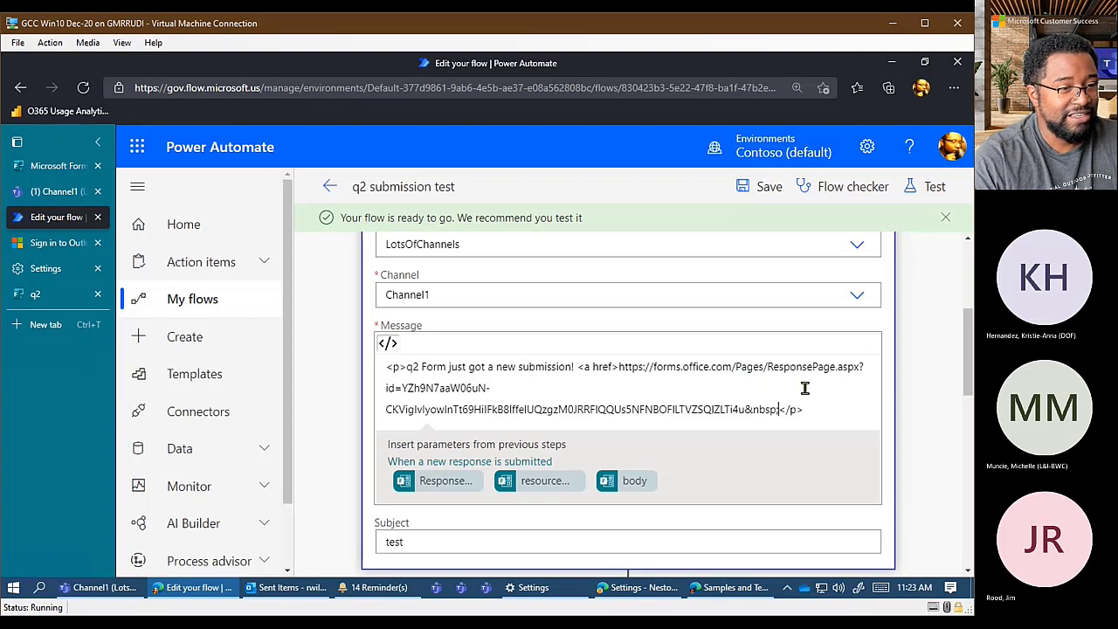
{"action": "type", "text": "</a> </"}
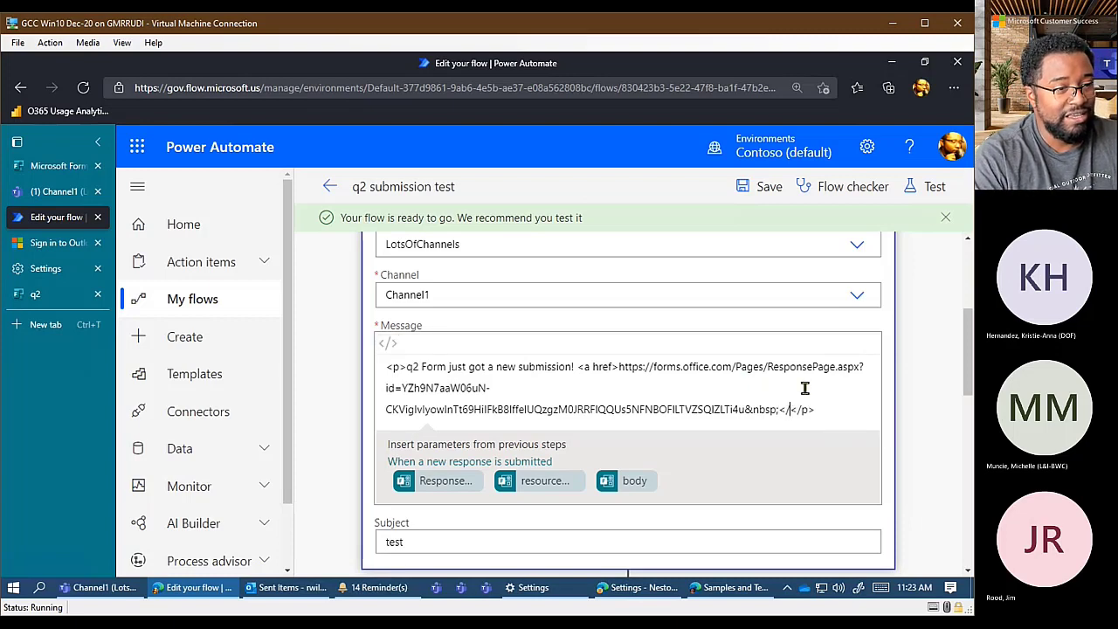
{"action": "left_click", "coordinate": [386, 344]}
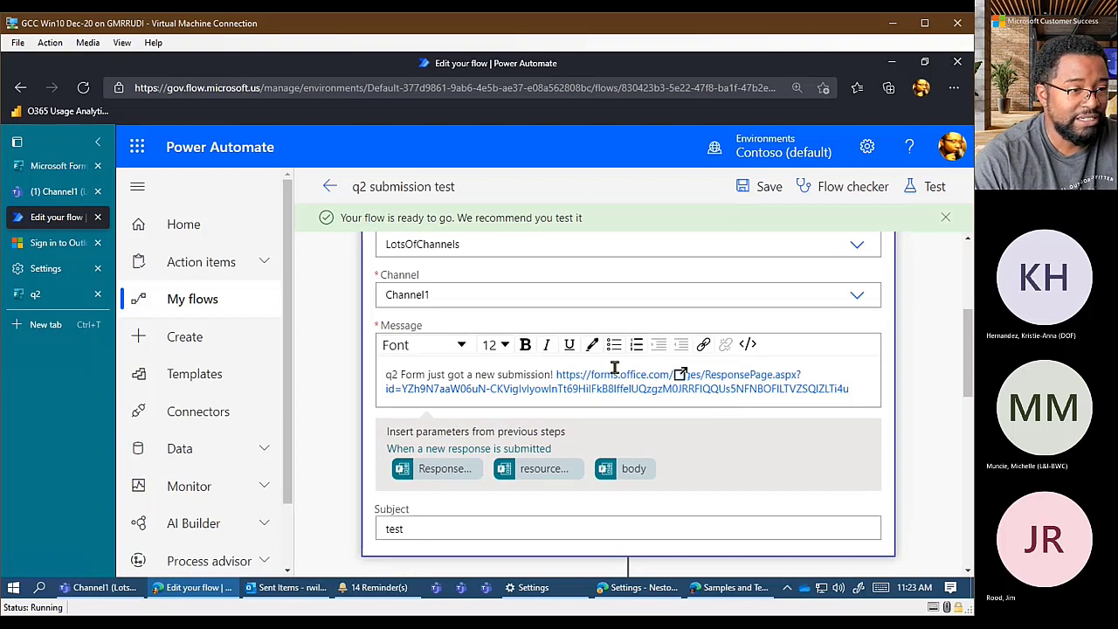
{"action": "left_click", "coordinate": [769, 186]}
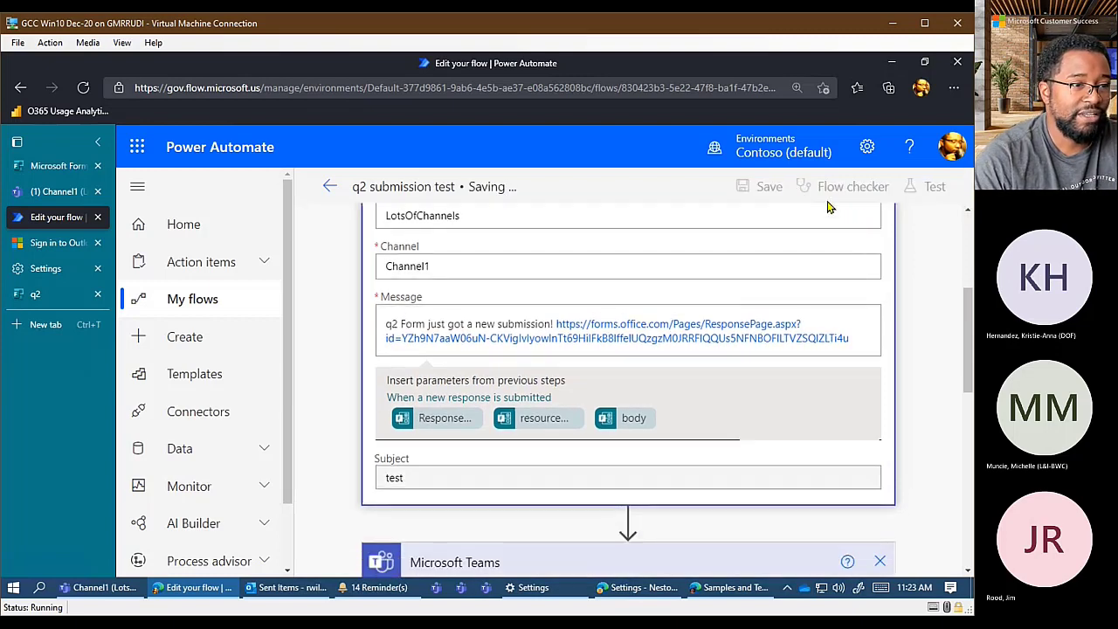
Reload the q2 form, submit a response with option 1, and check the new post in Channel1 in Teams
{"action": "left_click", "coordinate": [57, 191]}
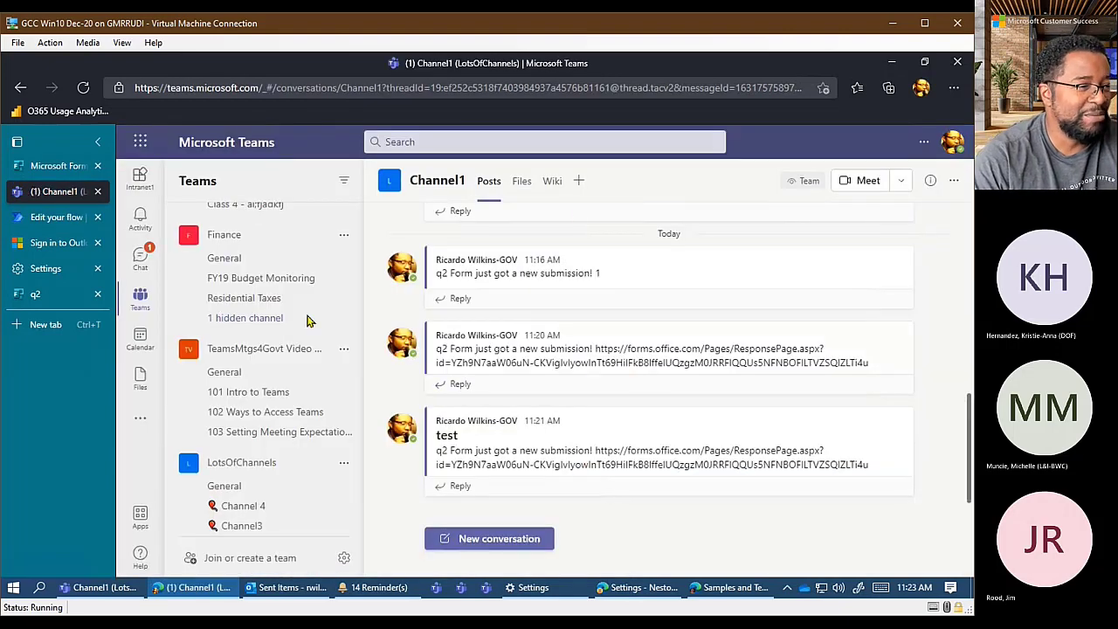
{"action": "left_click", "coordinate": [73, 294]}
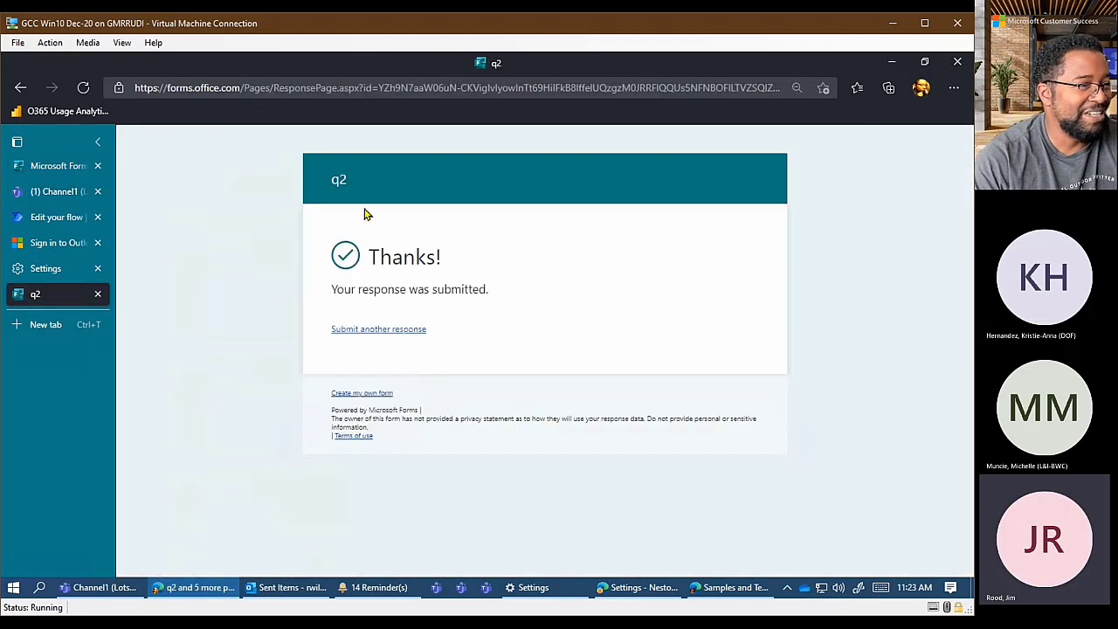
{"action": "left_click", "coordinate": [420, 88]}
{"action": "right_click", "coordinate": [420, 87]}
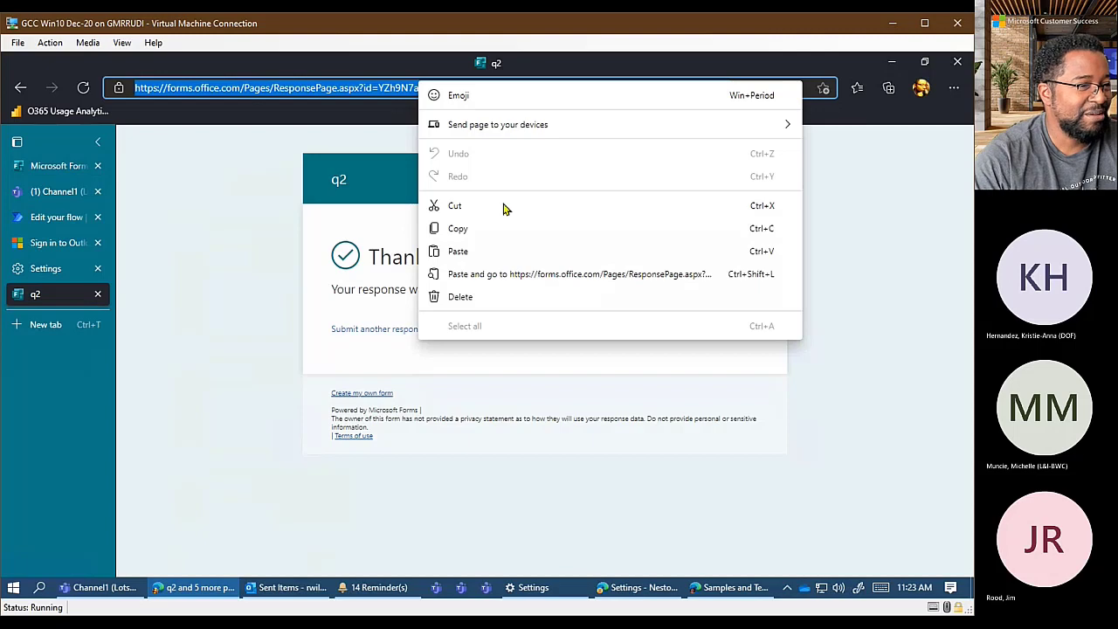
{"action": "left_click", "coordinate": [503, 273]}
{"action": "left_click", "coordinate": [349, 303]}
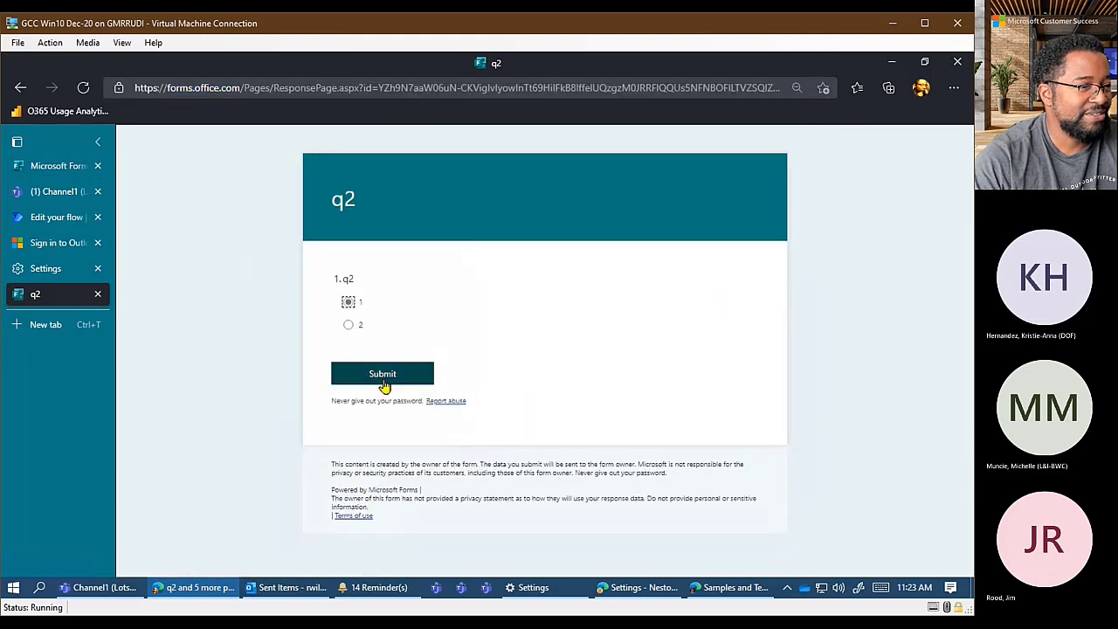
{"action": "left_click", "coordinate": [383, 375]}
{"action": "left_click", "coordinate": [49, 198]}
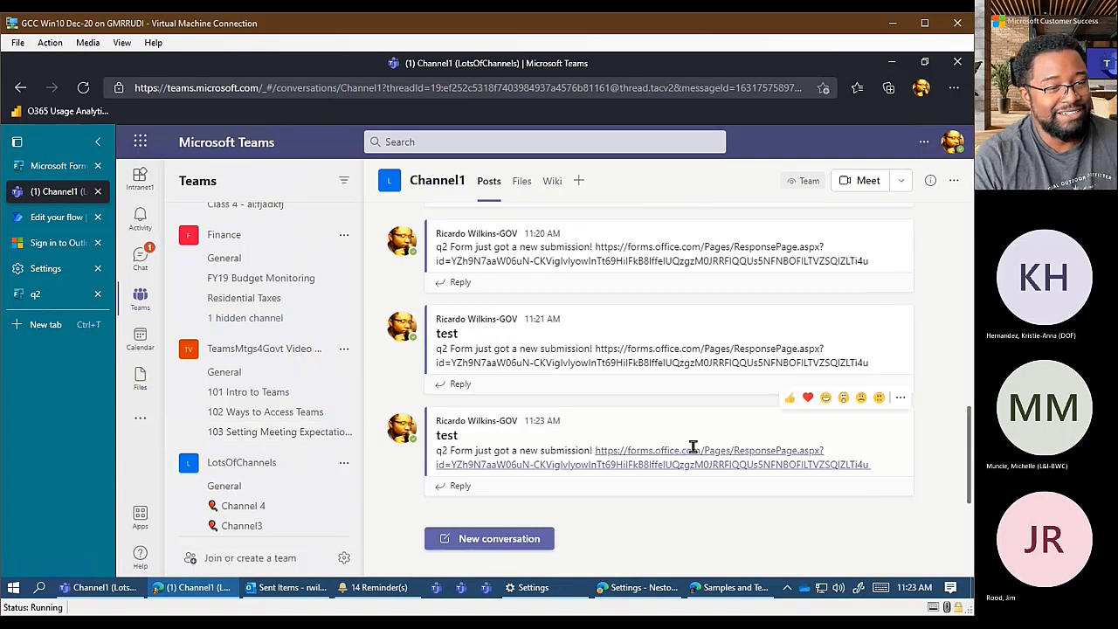
{"action": "triple_click", "coordinate": [696, 446]}
{"action": "left_click", "coordinate": [687, 444]}
{"action": "double_click", "coordinate": [689, 443]}
{"action": "left_click", "coordinate": [708, 433]}
{"action": "double_click", "coordinate": [708, 434]}
{"action": "triple_click", "coordinate": [664, 437]}
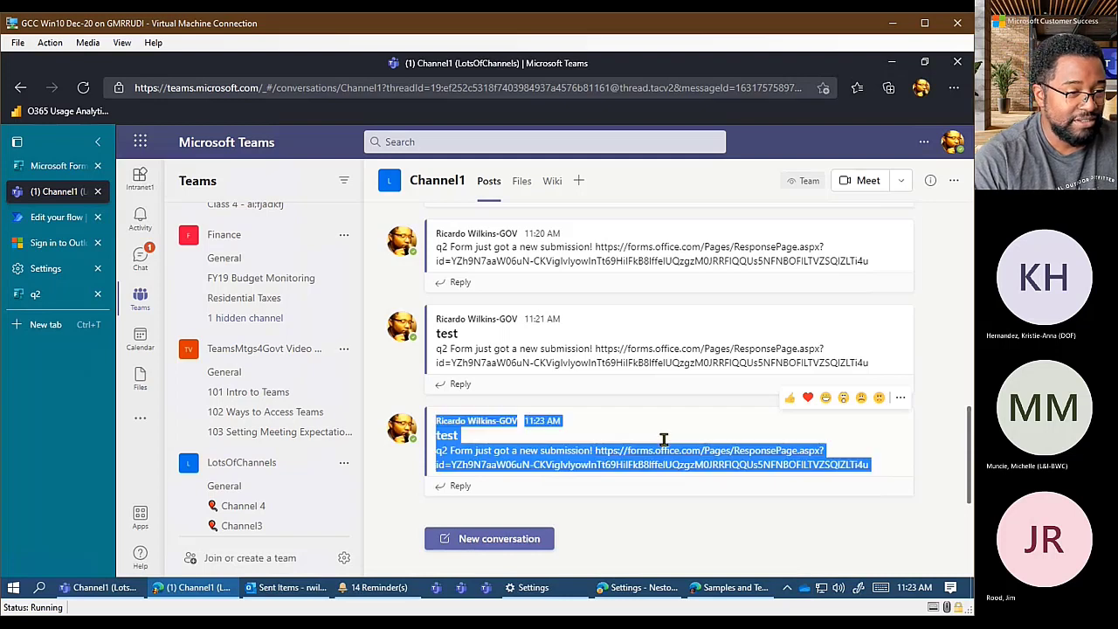
{"action": "left_click", "coordinate": [661, 434]}
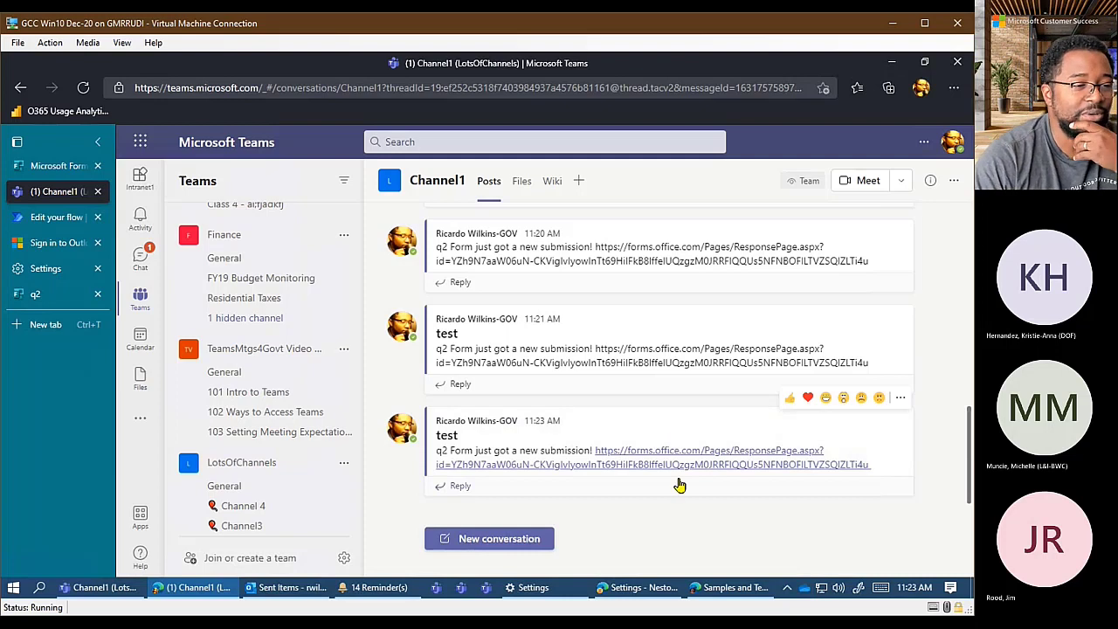
{"action": "left_click", "coordinate": [617, 490]}
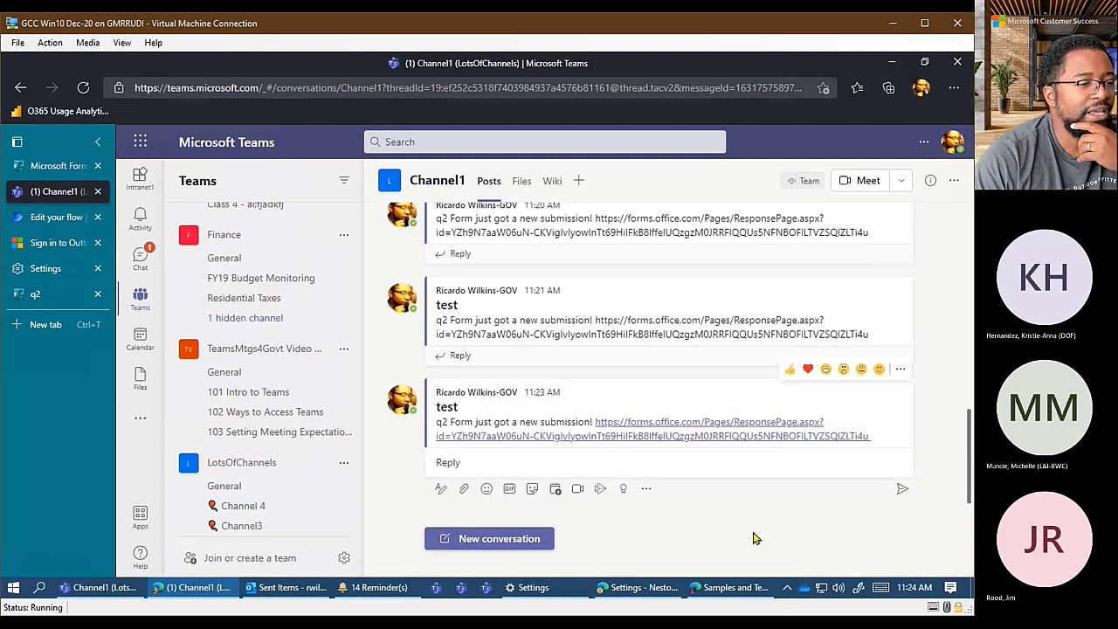
{"action": "left_click", "coordinate": [755, 538]}
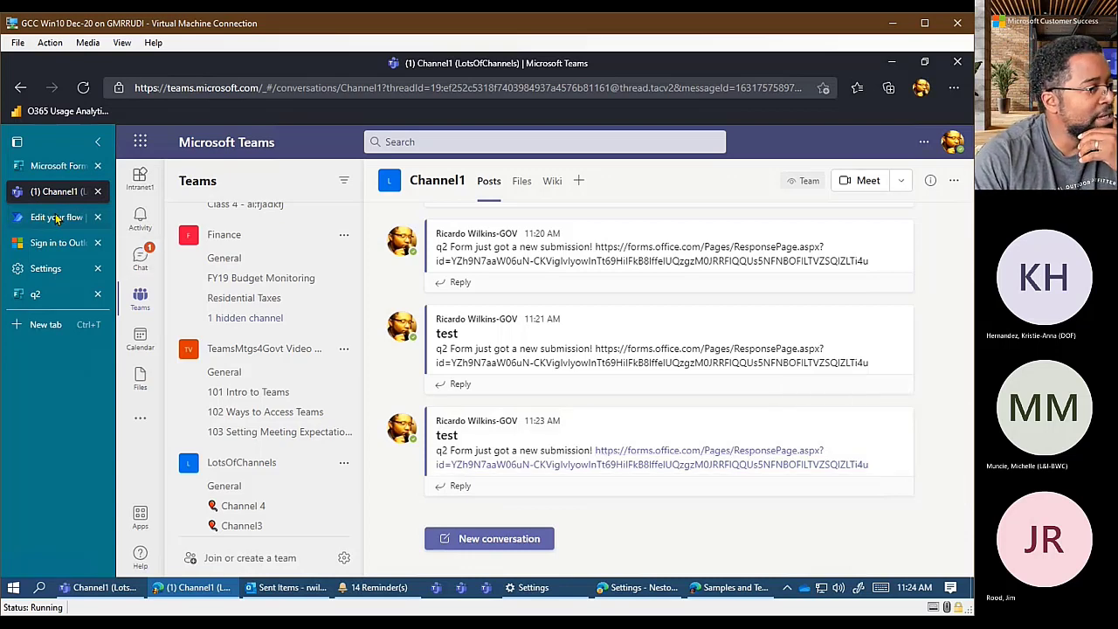
{"action": "left_click", "coordinate": [40, 293]}
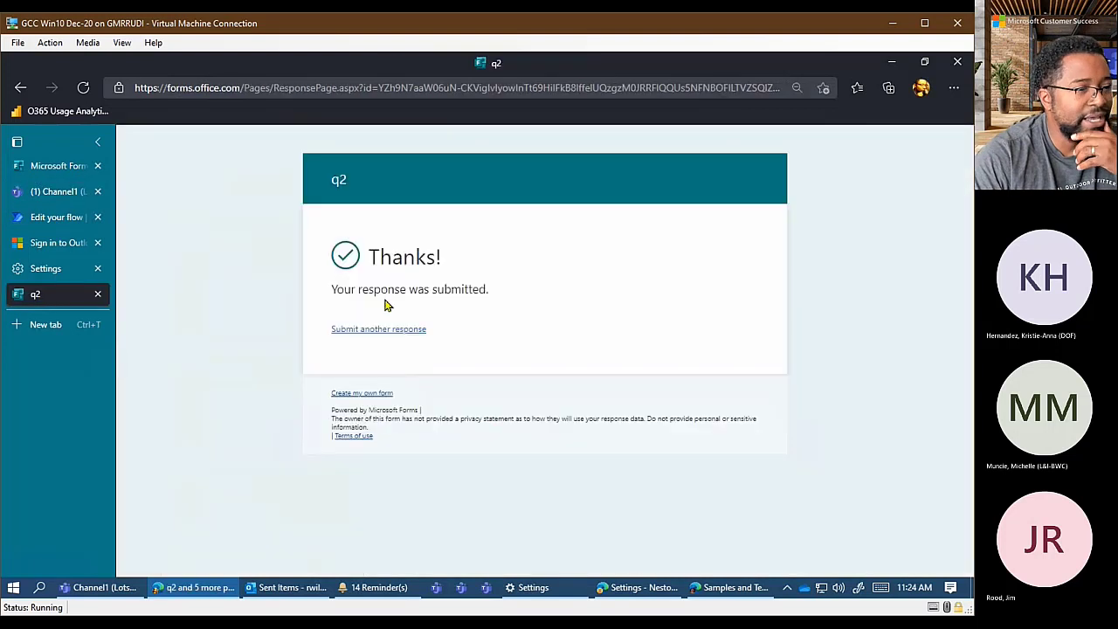
Back in the flow editor, make "q2 Form" in the message bold at size 30 and put it on its own line
{"action": "left_click", "coordinate": [58, 218]}
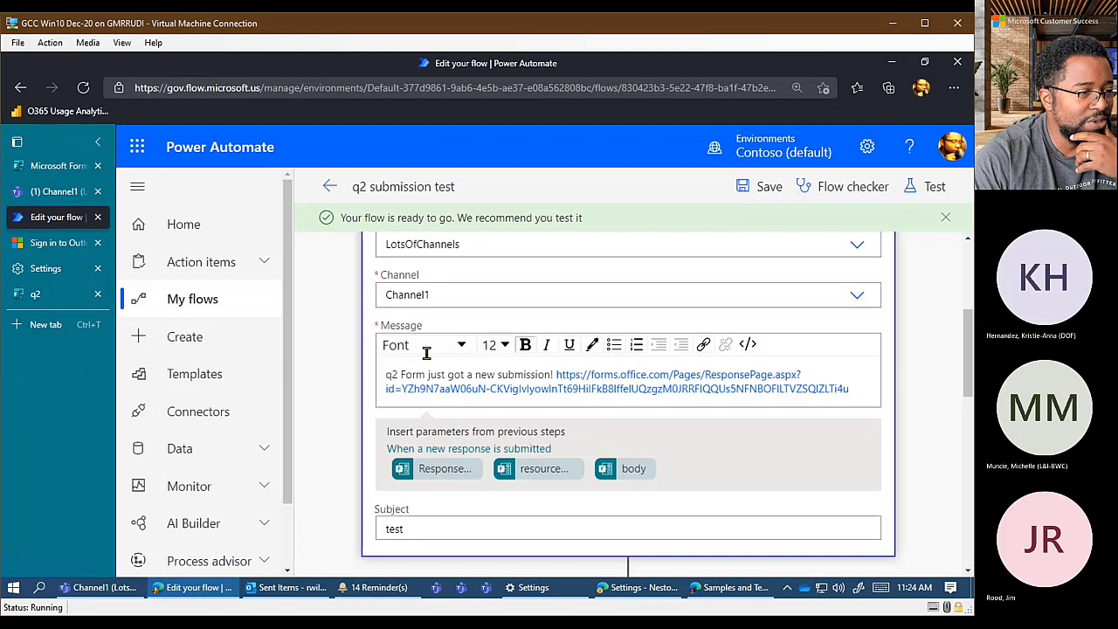
{"action": "left_click_drag", "start_coordinate": [370, 359], "coordinate": [411, 357]}
{"action": "left_click", "coordinate": [521, 346]}
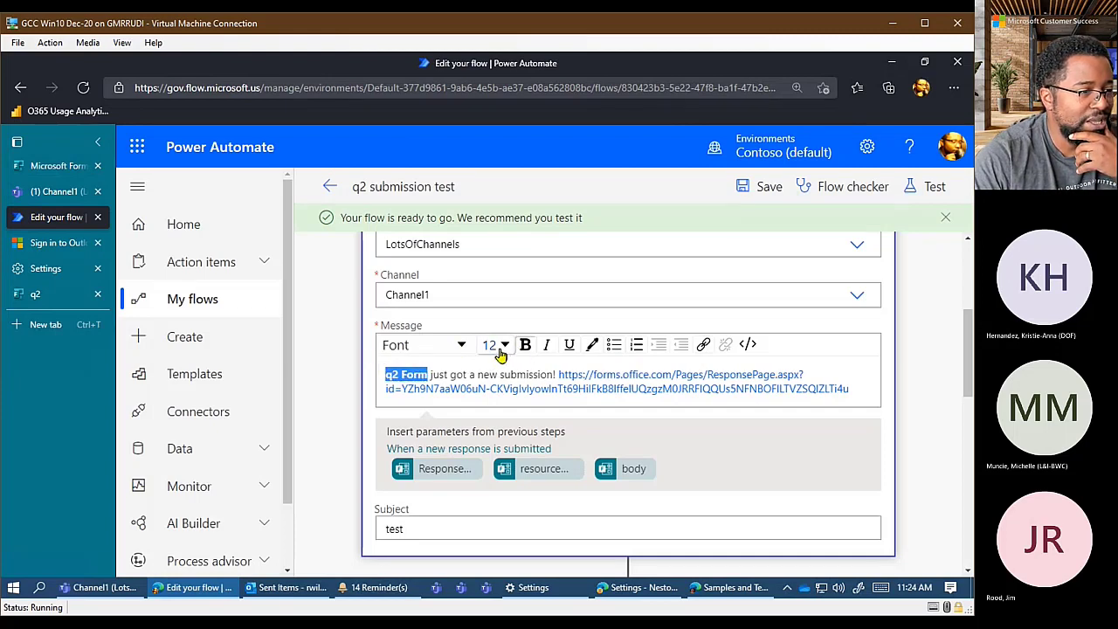
{"action": "left_click", "coordinate": [502, 345]}
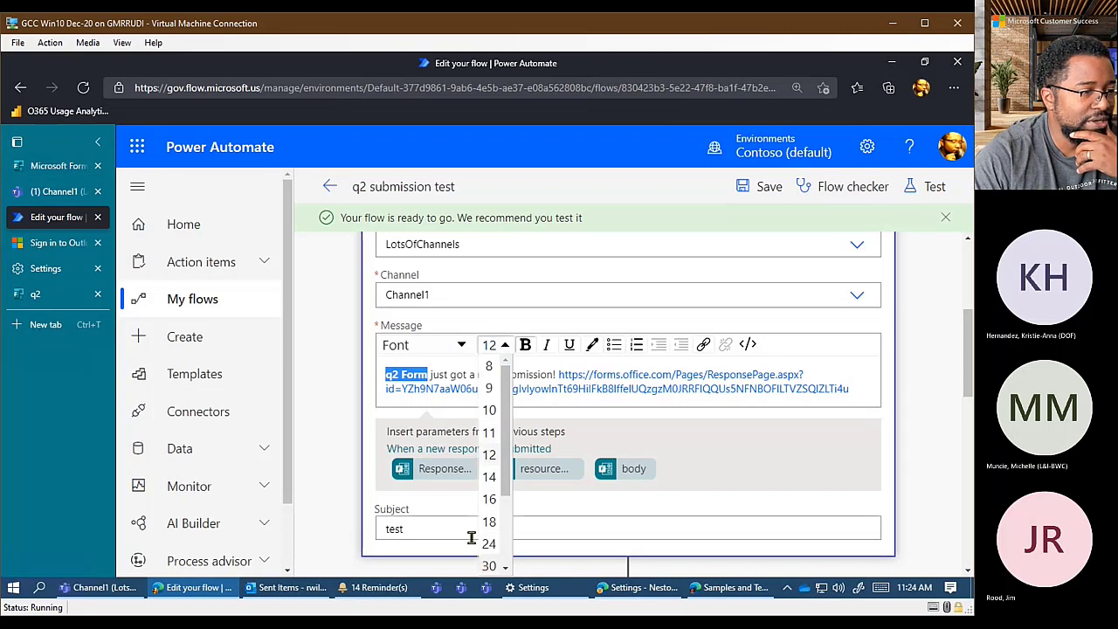
{"action": "left_click", "coordinate": [489, 565]}
{"action": "left_click", "coordinate": [541, 391]}
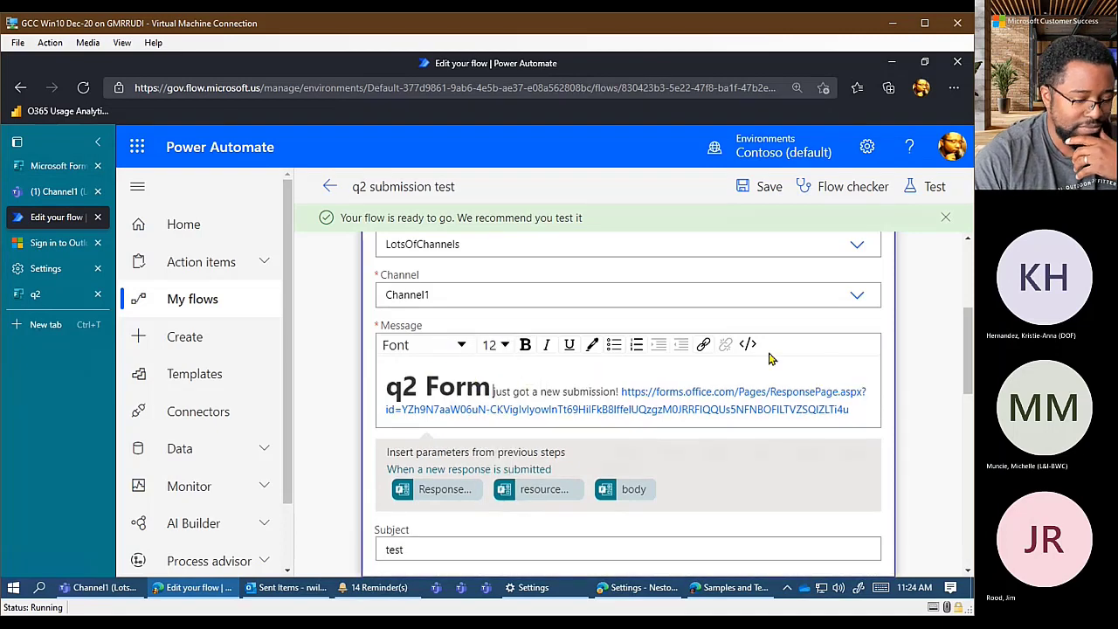
{"action": "key", "text": "Return"}
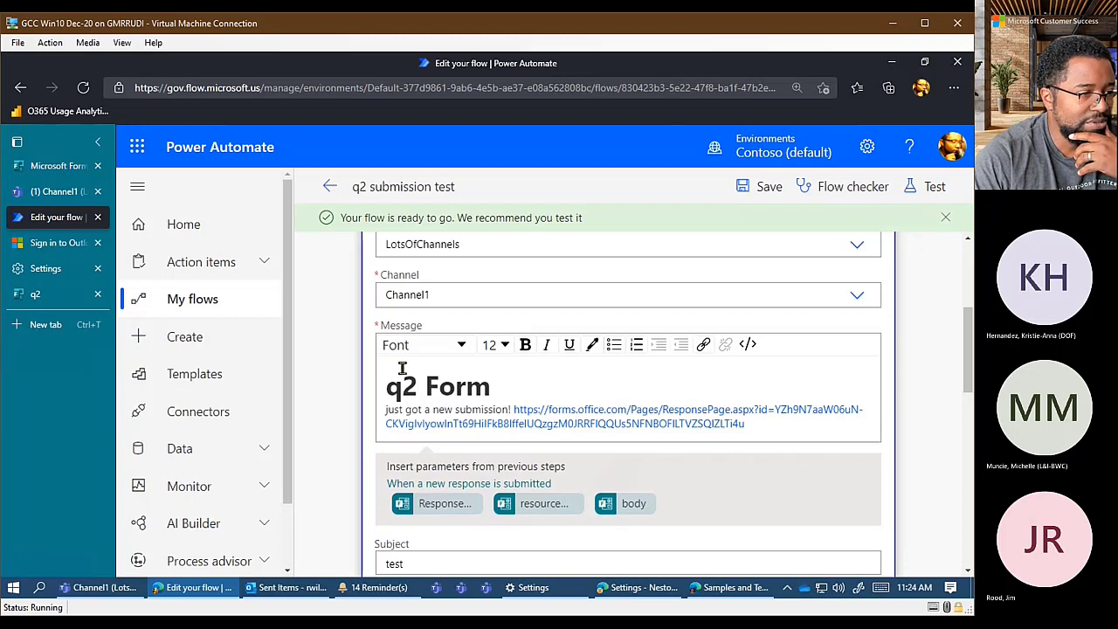
Highlight the "q2 Form" heading in the message in yellow and save the flow
{"action": "left_click_drag", "start_coordinate": [494, 386], "coordinate": [377, 376]}
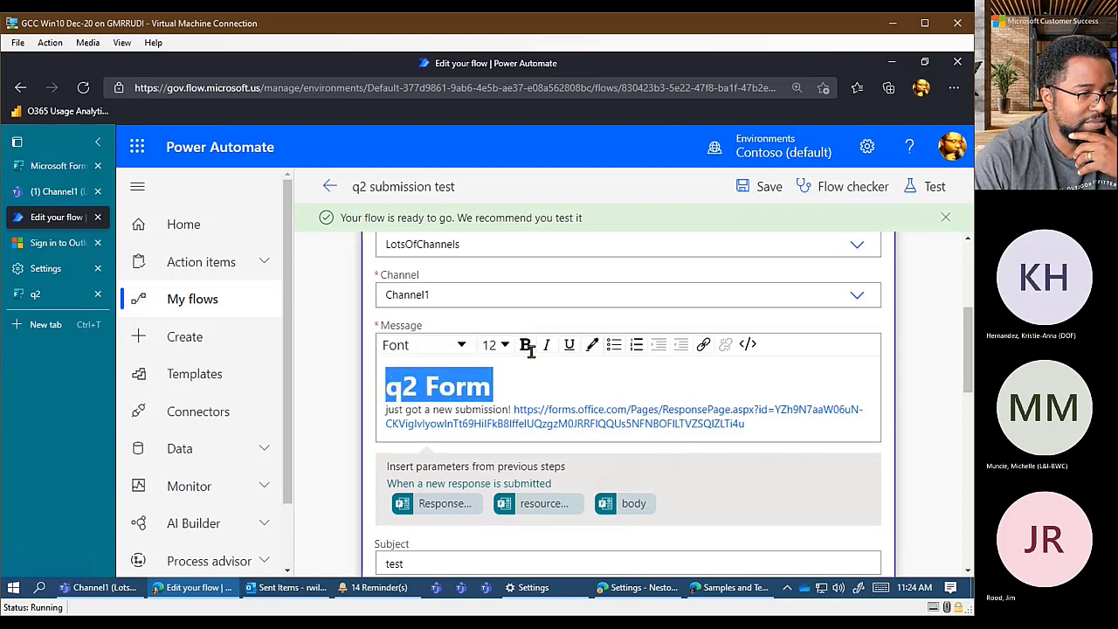
{"action": "left_click", "coordinate": [590, 345]}
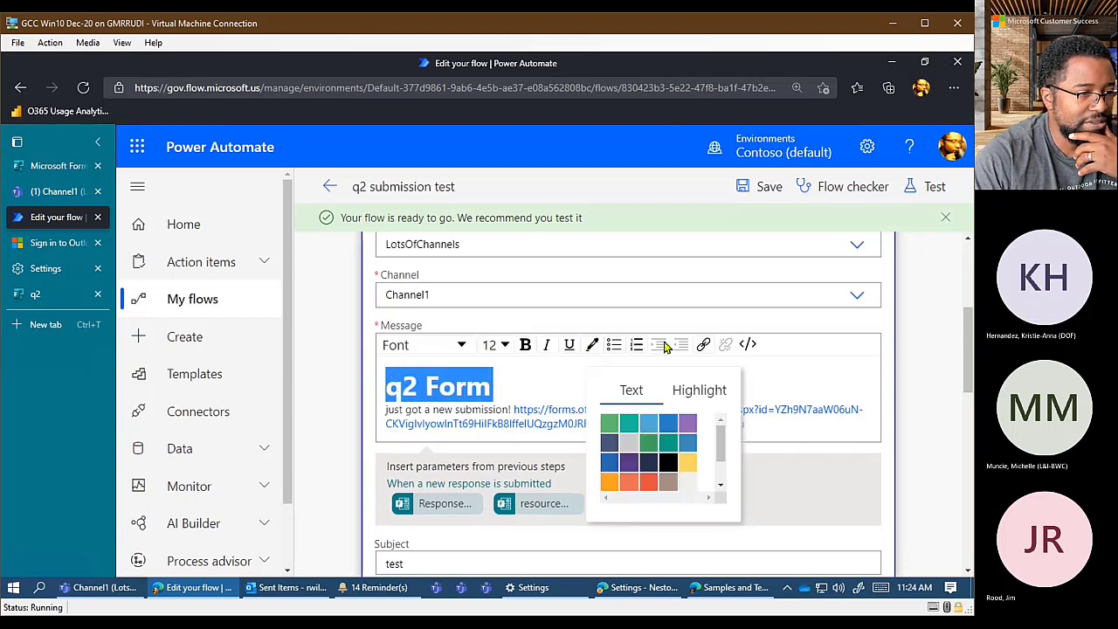
{"action": "left_click", "coordinate": [696, 392]}
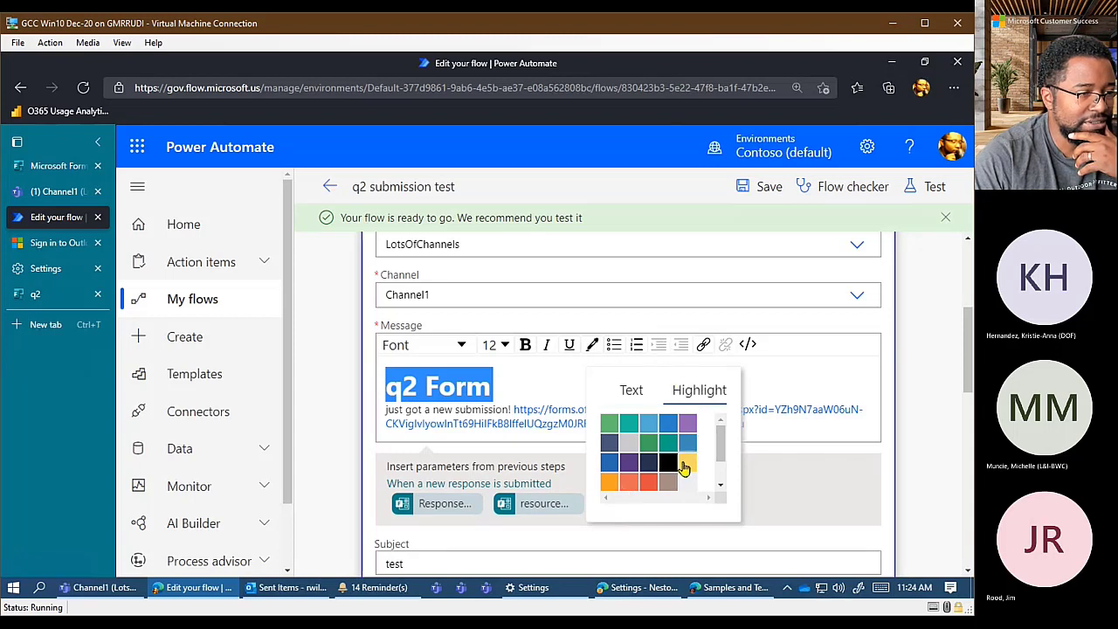
{"action": "left_click", "coordinate": [684, 467]}
{"action": "left_click", "coordinate": [550, 370]}
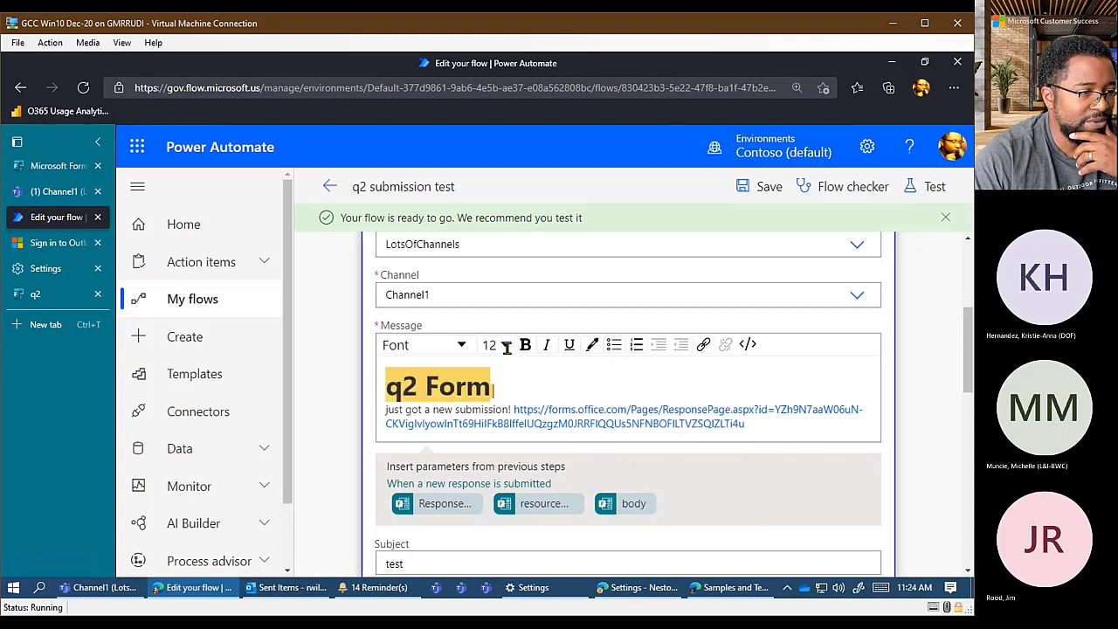
{"action": "left_click", "coordinate": [485, 367]}
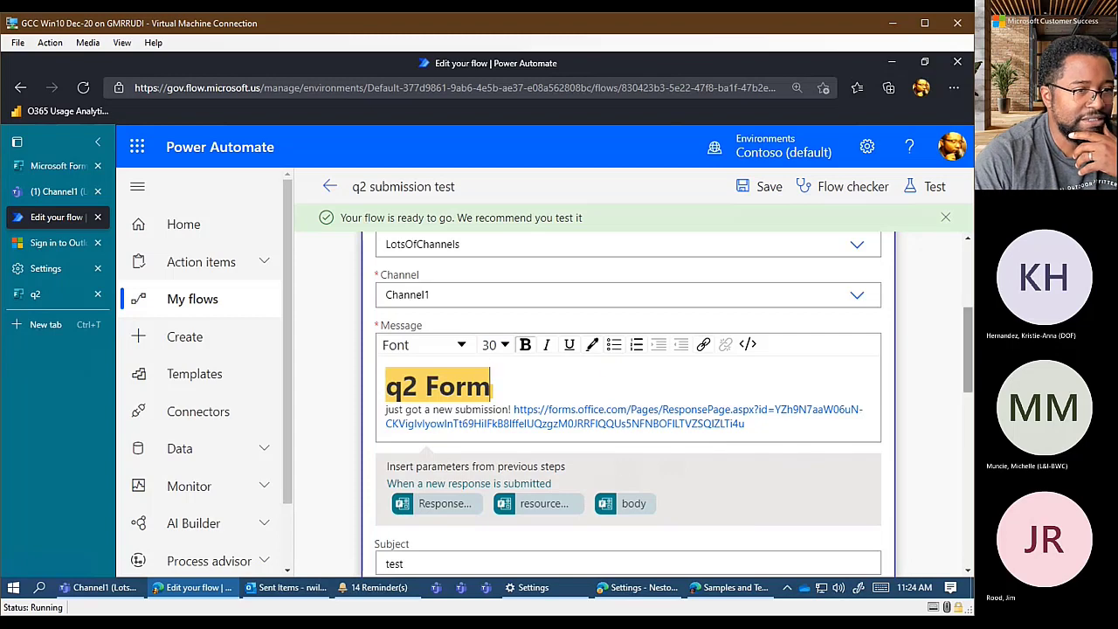
{"action": "left_click", "coordinate": [756, 187]}
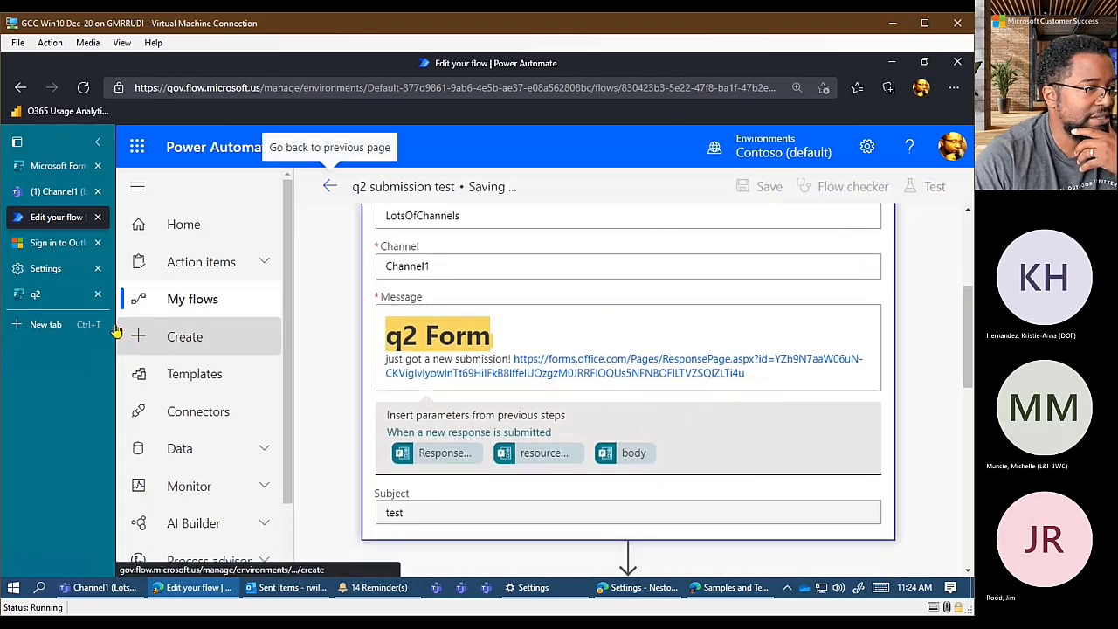
Switch to the q2 form and submit another response with option 1 to test the formatted message
{"action": "left_click", "coordinate": [62, 298]}
{"action": "left_click", "coordinate": [385, 329]}
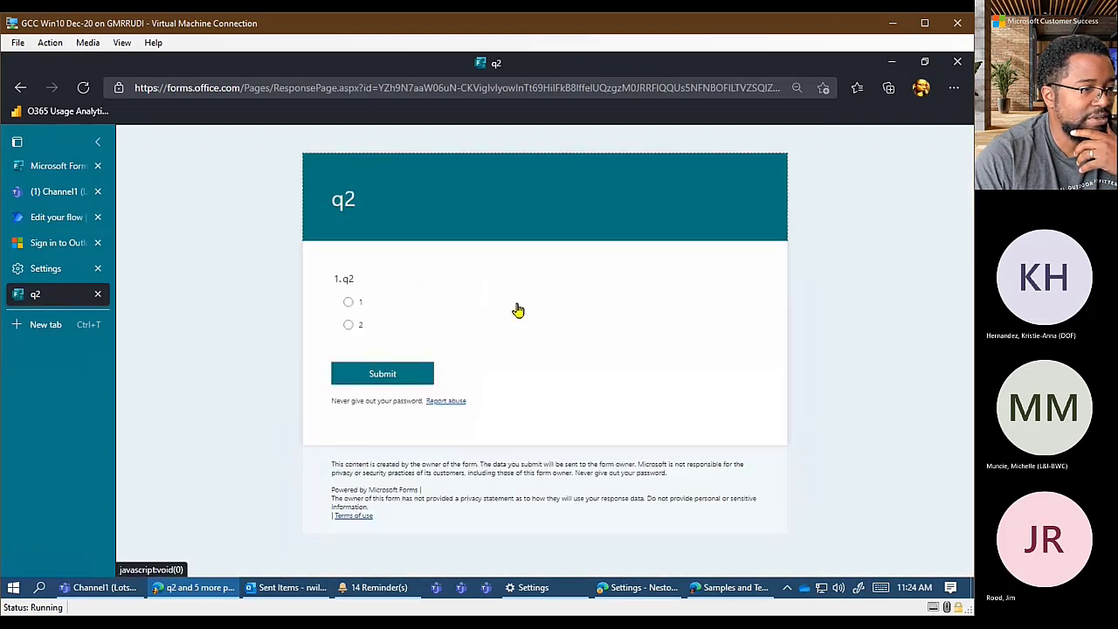
{"action": "left_click", "coordinate": [348, 301]}
{"action": "left_click", "coordinate": [358, 374]}
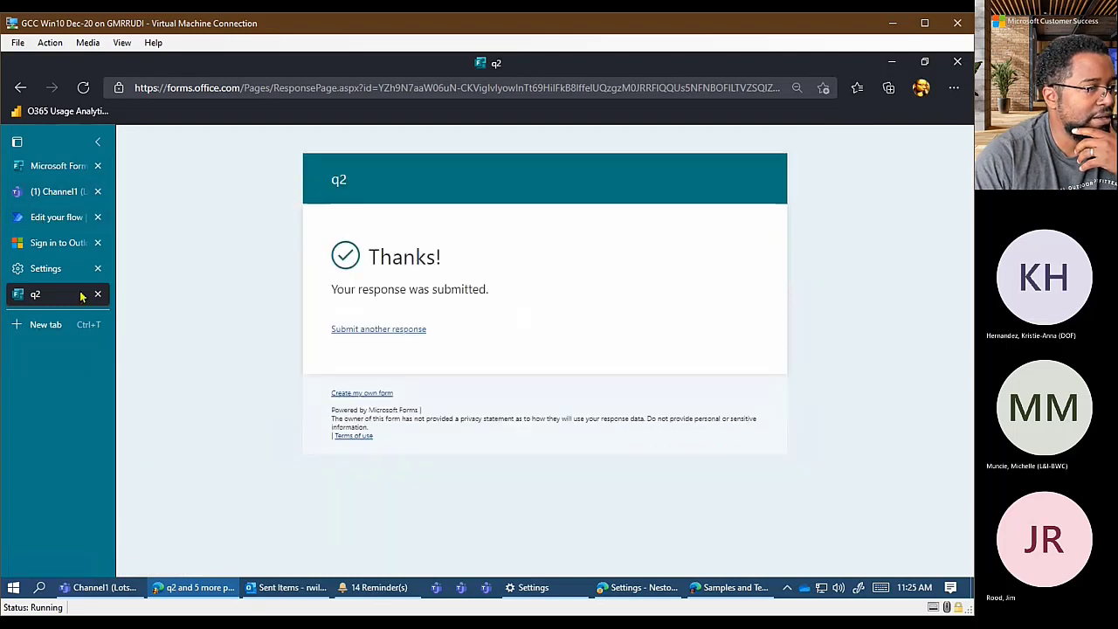
Check the newly formatted q2 Form post in Channel1, first in Teams on the web and then in the Teams desktop app
{"action": "left_click", "coordinate": [54, 192]}
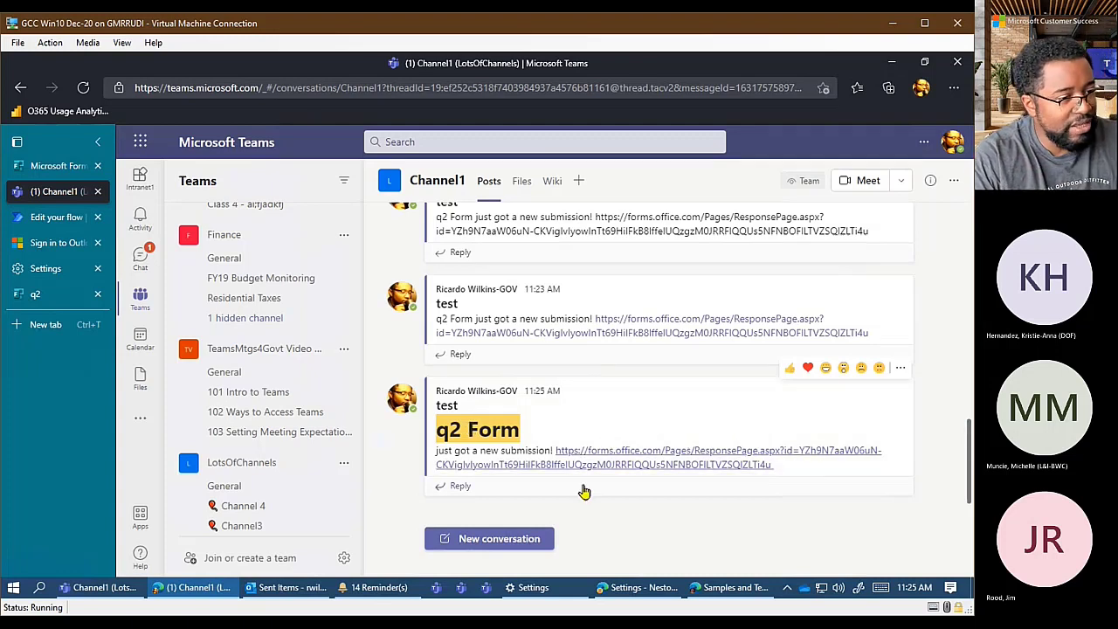
{"action": "triple_click", "coordinate": [603, 442]}
{"action": "left_click", "coordinate": [600, 439]}
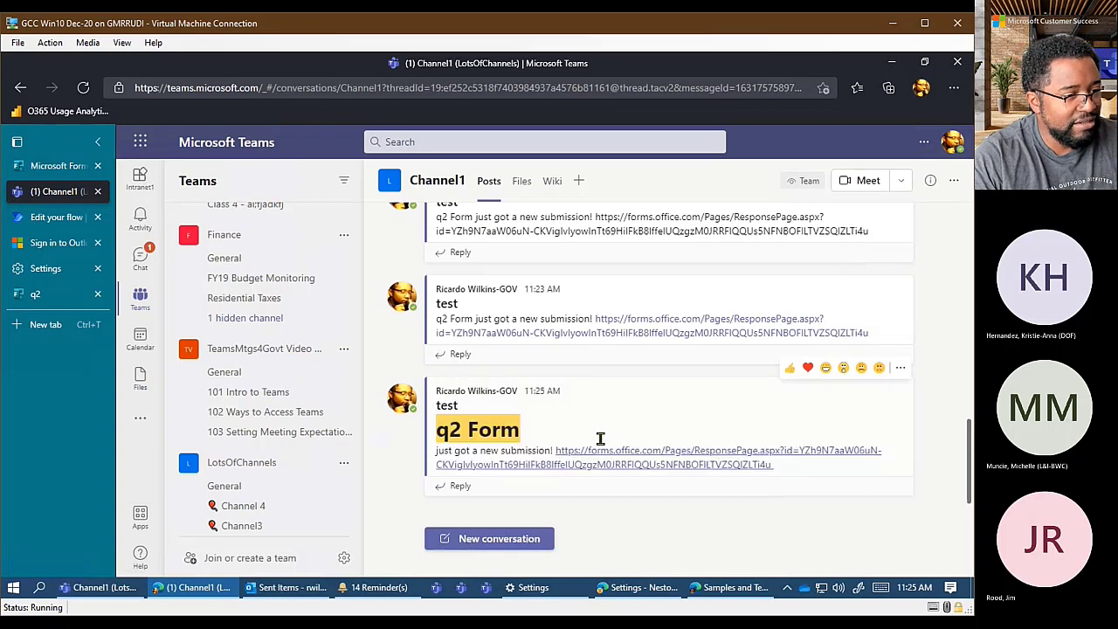
{"action": "left_click", "coordinate": [111, 592]}
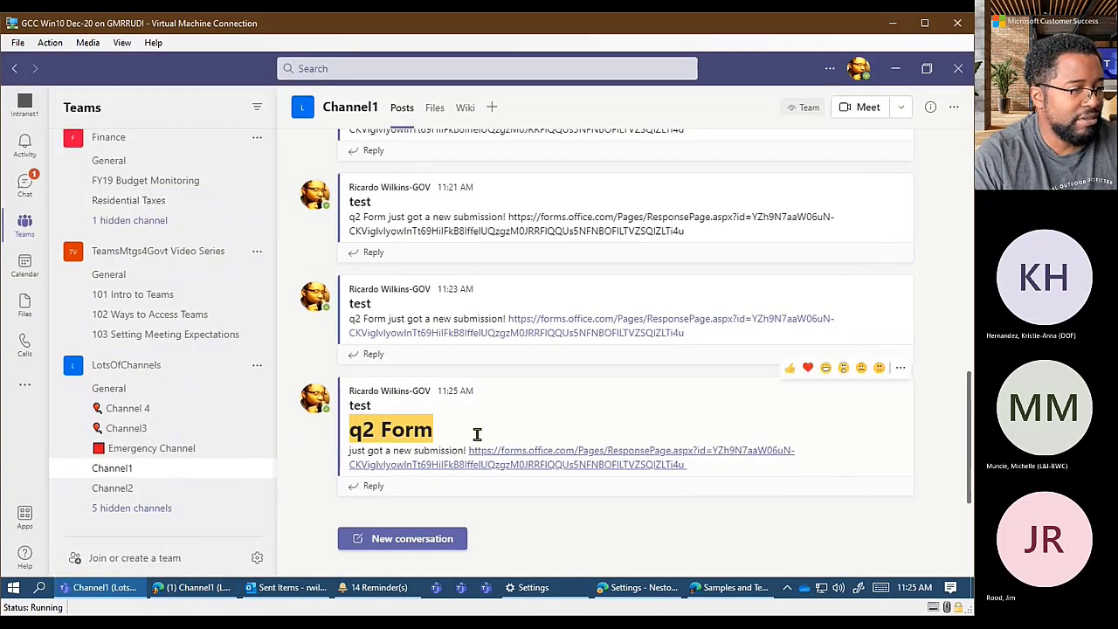
{"action": "triple_click", "coordinate": [560, 311]}
{"action": "left_click", "coordinate": [577, 307]}
{"action": "triple_click", "coordinate": [613, 305]}
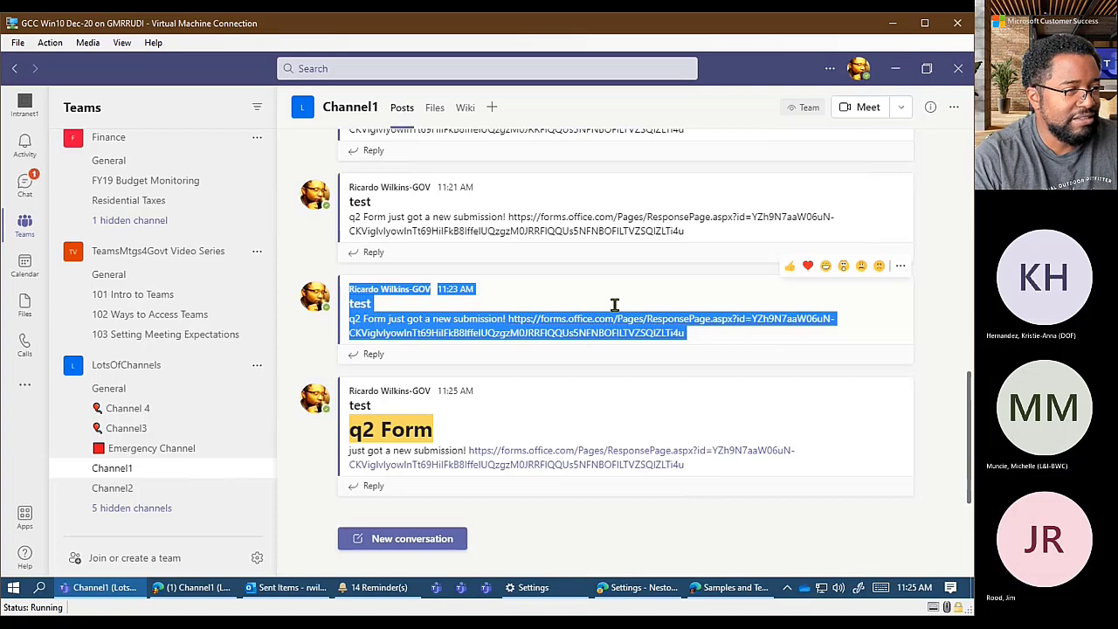
{"action": "left_click", "coordinate": [614, 305]}
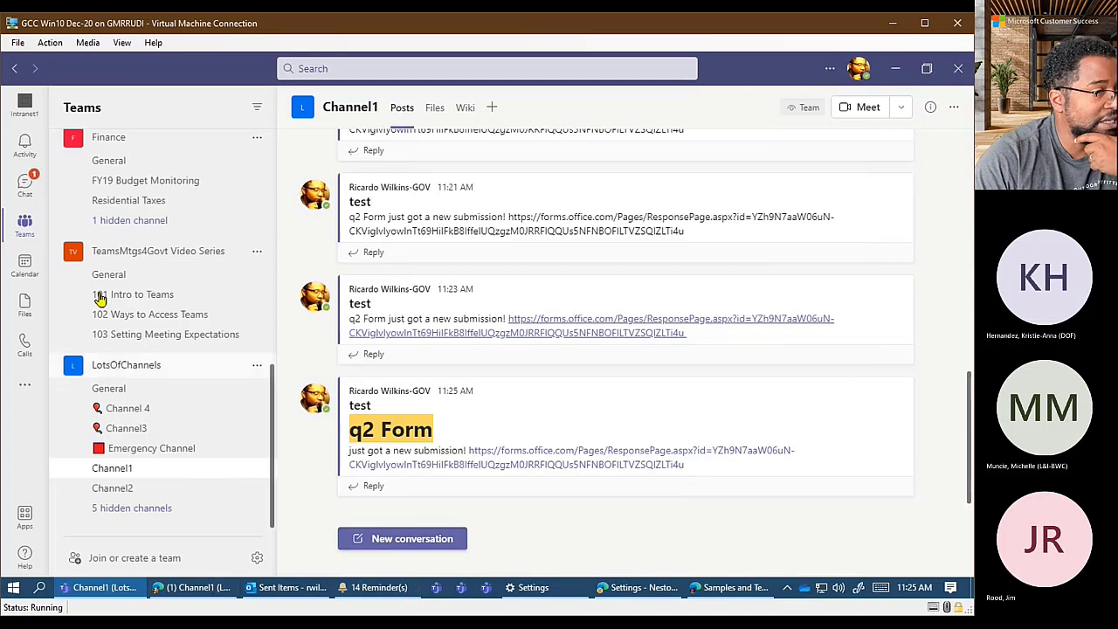
Return to the flow editor, inspect the message's HTML code, and switch the message back to the rich text view
{"action": "left_click", "coordinate": [218, 587]}
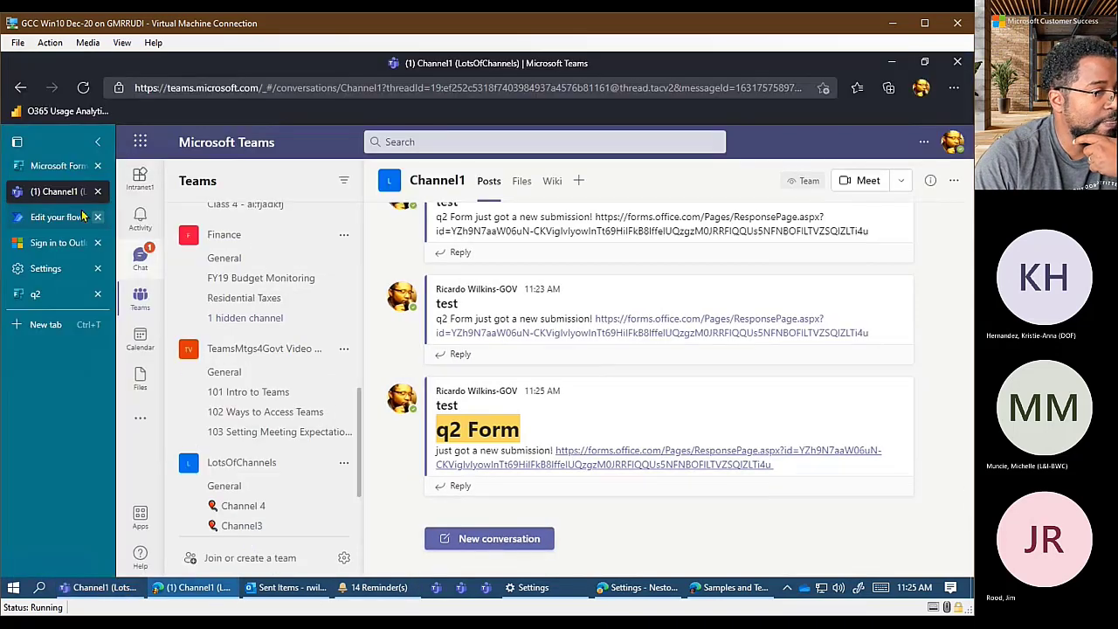
{"action": "left_click", "coordinate": [58, 217]}
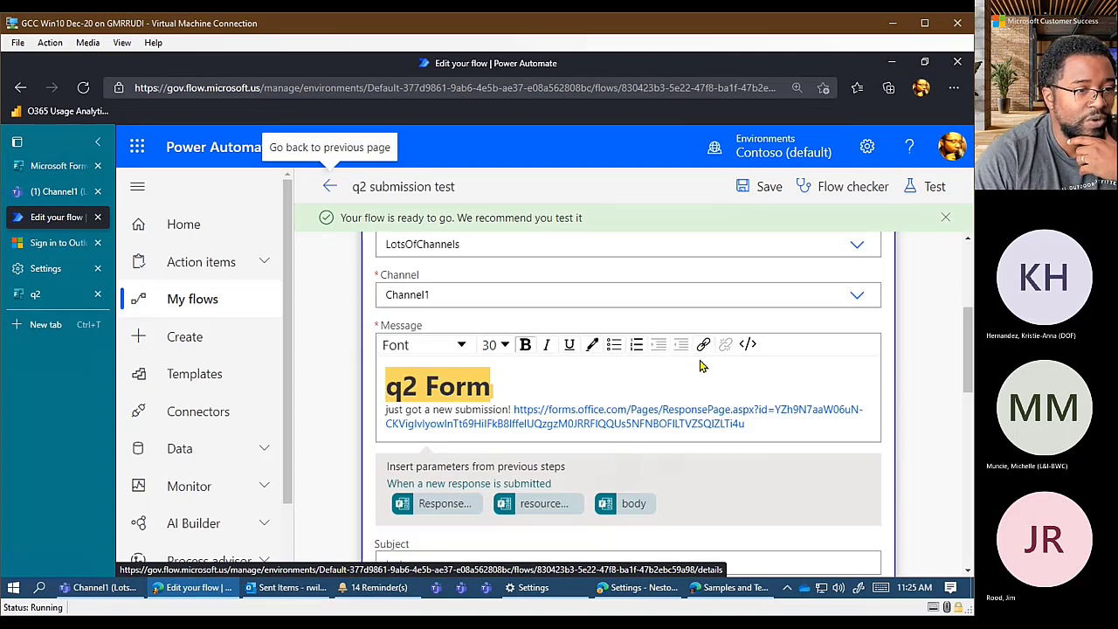
{"action": "left_click", "coordinate": [749, 345]}
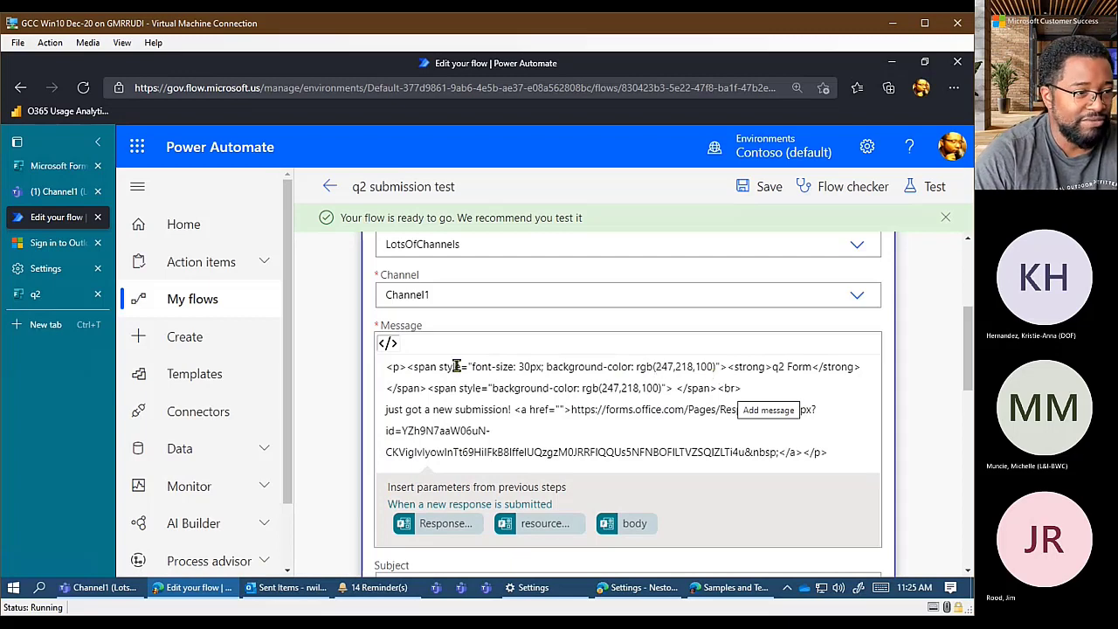
{"action": "left_click", "coordinate": [387, 343]}
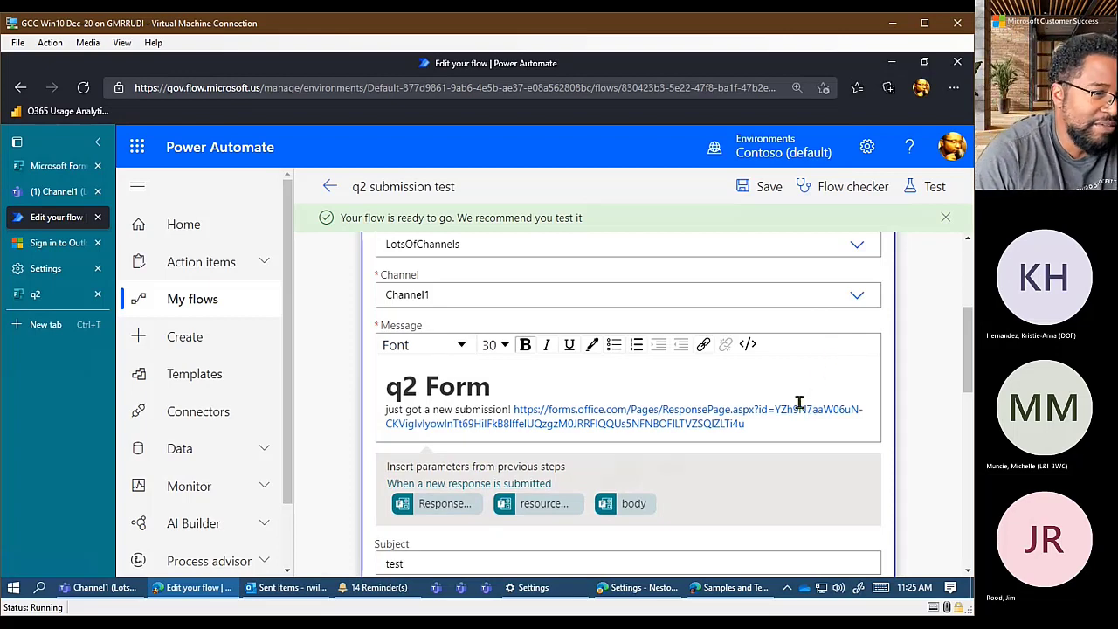
{"action": "scroll", "coordinate": [775, 406], "scroll_direction": "up", "scroll_amount": 1}
{"action": "scroll", "coordinate": [772, 407], "scroll_direction": "down", "scroll_amount": 2}
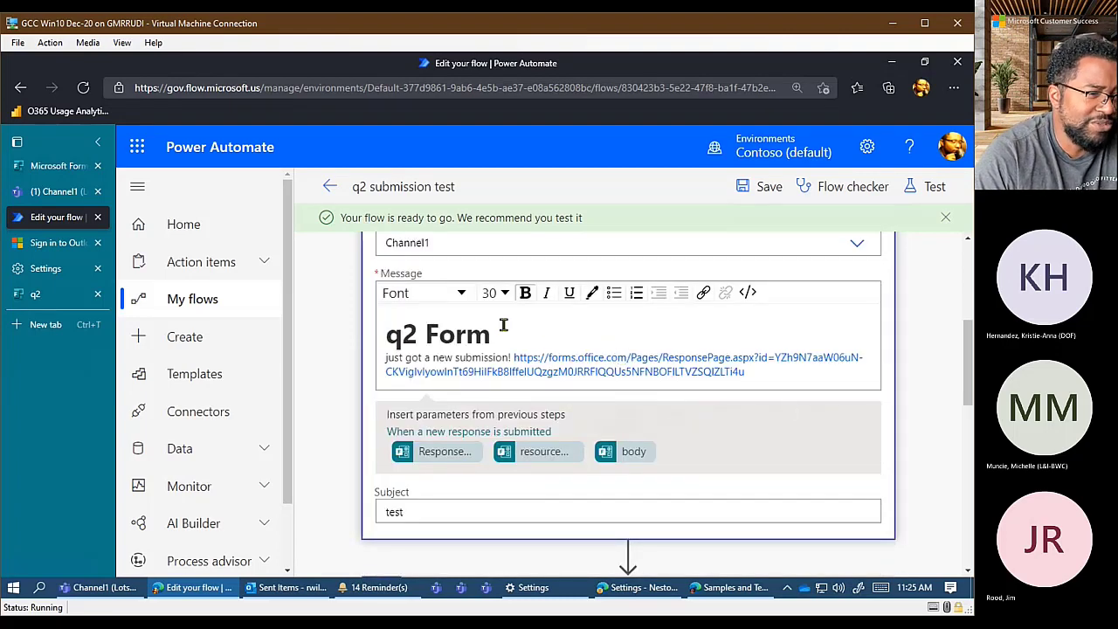
Examine the Microsoft Teams actions available for the flow's next step and return to the general choice of operations
{"action": "scroll", "coordinate": [803, 421], "scroll_direction": "up", "scroll_amount": 5}
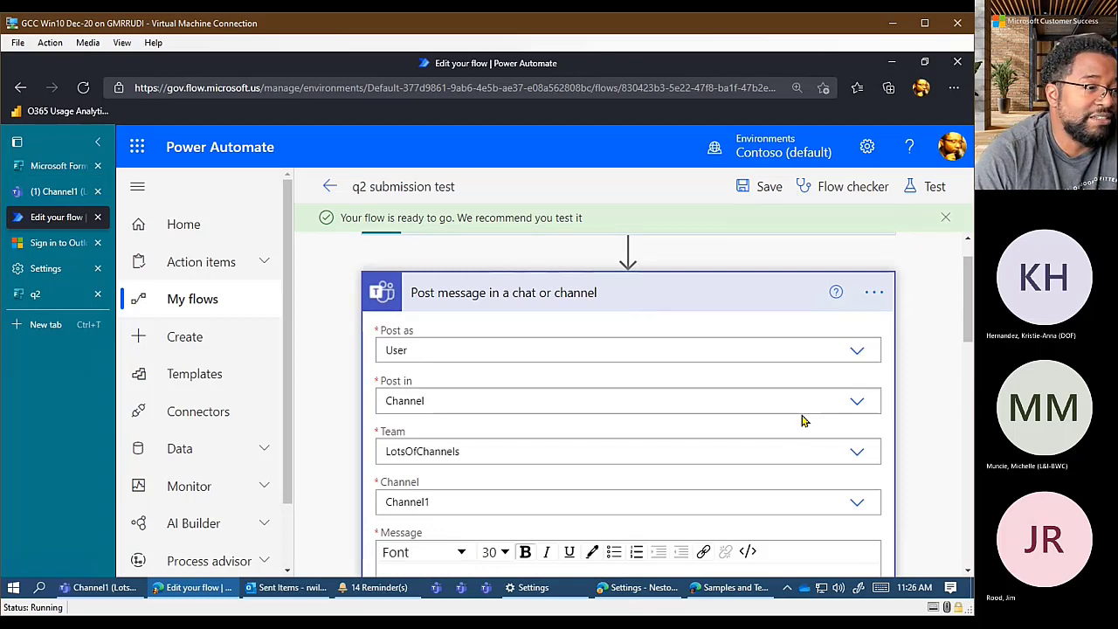
{"action": "scroll", "coordinate": [803, 421], "scroll_direction": "down", "scroll_amount": 8}
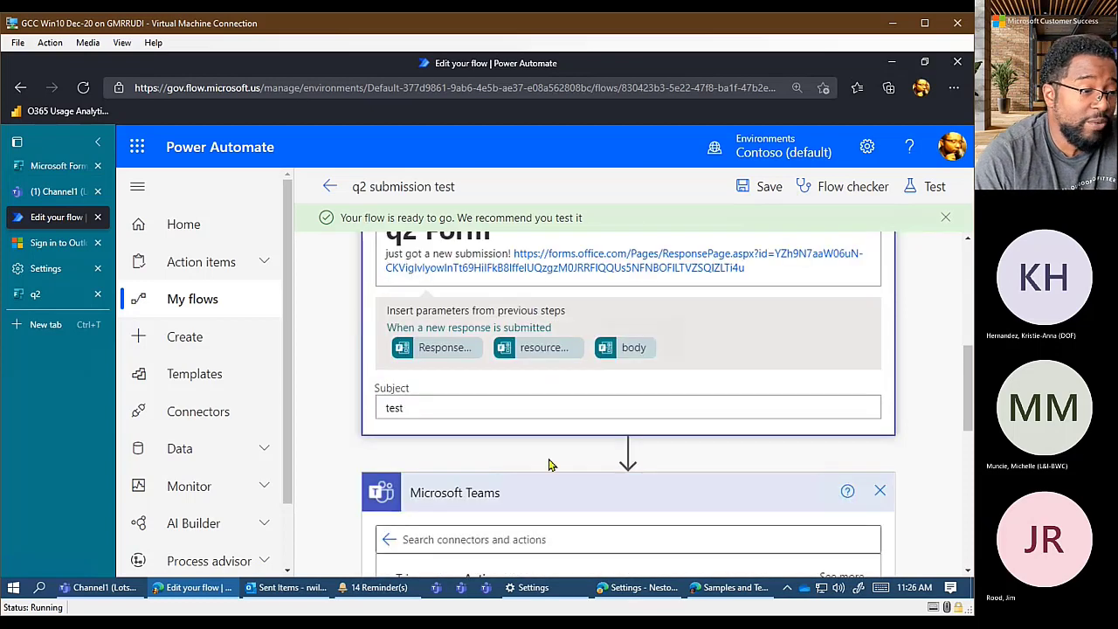
{"action": "scroll", "coordinate": [591, 471], "scroll_direction": "down", "scroll_amount": 2}
{"action": "scroll", "coordinate": [748, 434], "scroll_direction": "down", "scroll_amount": 1}
{"action": "scroll", "coordinate": [753, 421], "scroll_direction": "up", "scroll_amount": 2}
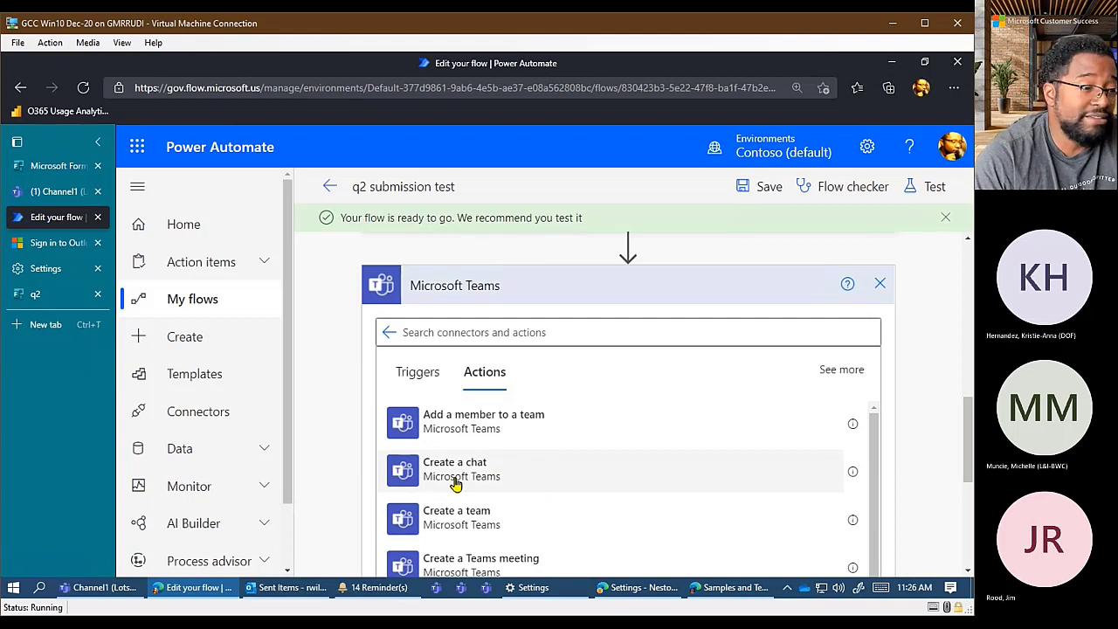
{"action": "scroll", "coordinate": [471, 483], "scroll_direction": "down", "scroll_amount": 3}
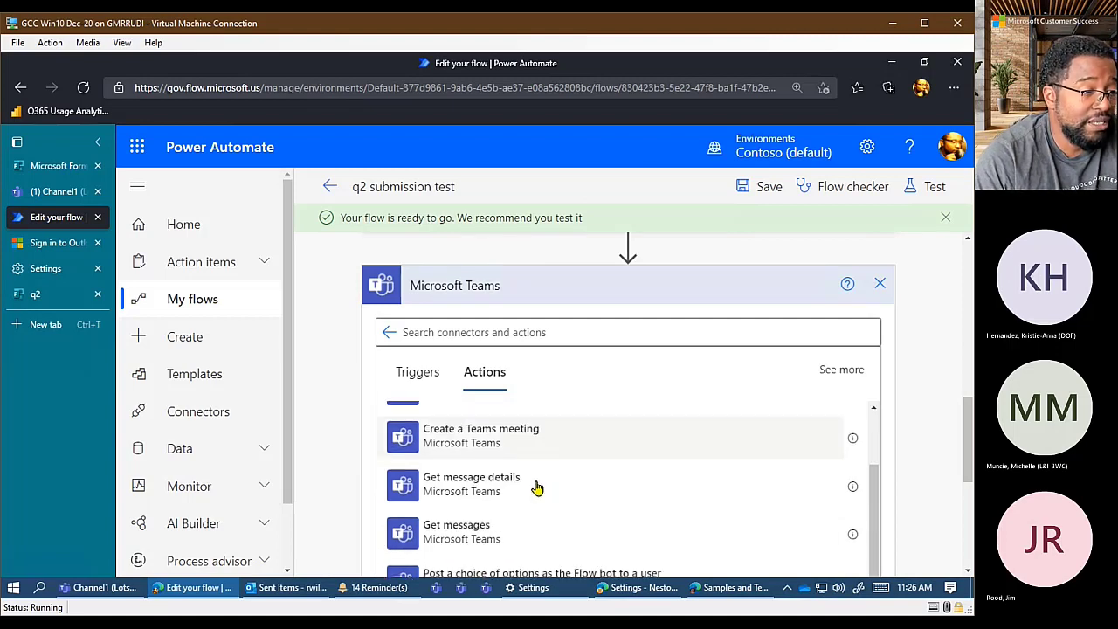
{"action": "scroll", "coordinate": [537, 489], "scroll_direction": "down", "scroll_amount": 5}
{"action": "scroll", "coordinate": [922, 463], "scroll_direction": "down", "scroll_amount": 1}
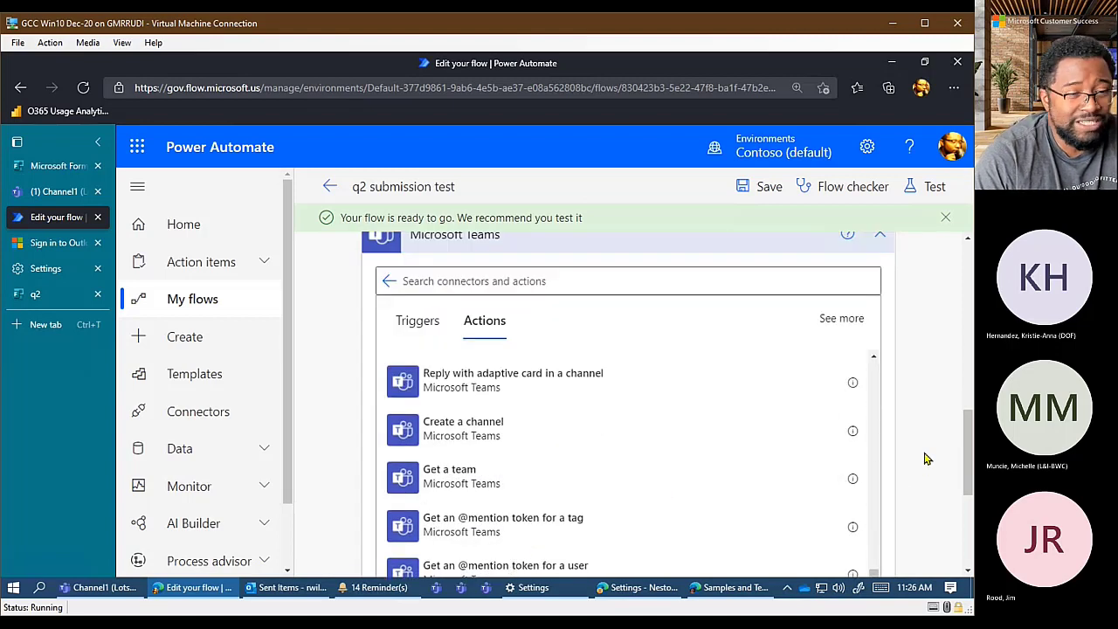
{"action": "scroll", "coordinate": [964, 452], "scroll_direction": "down", "scroll_amount": 2}
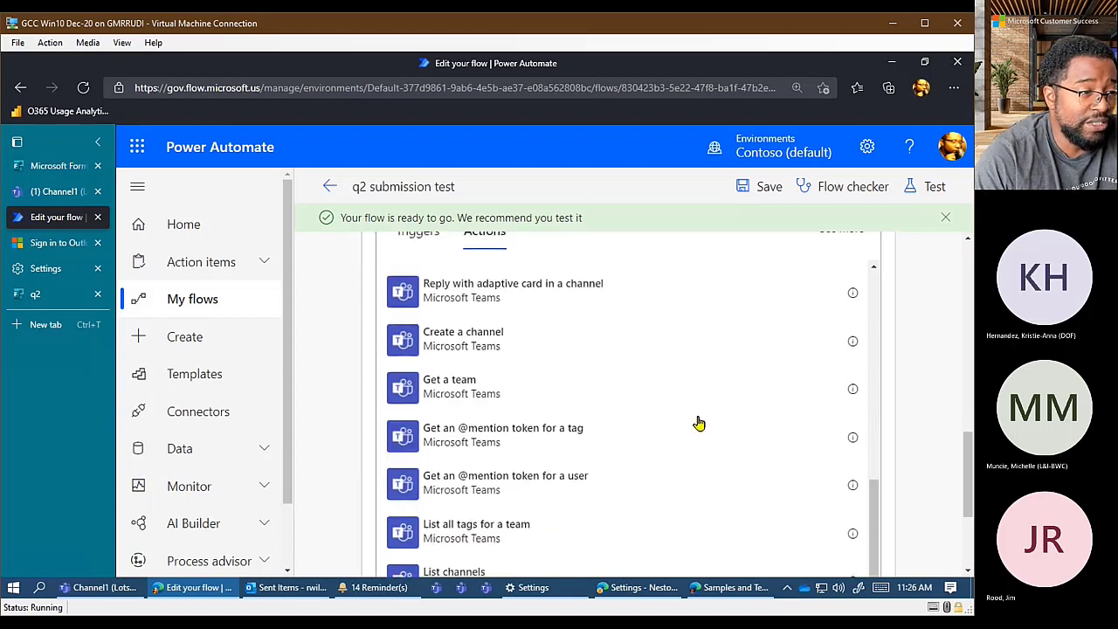
{"action": "scroll", "coordinate": [661, 399], "scroll_direction": "up", "scroll_amount": 5}
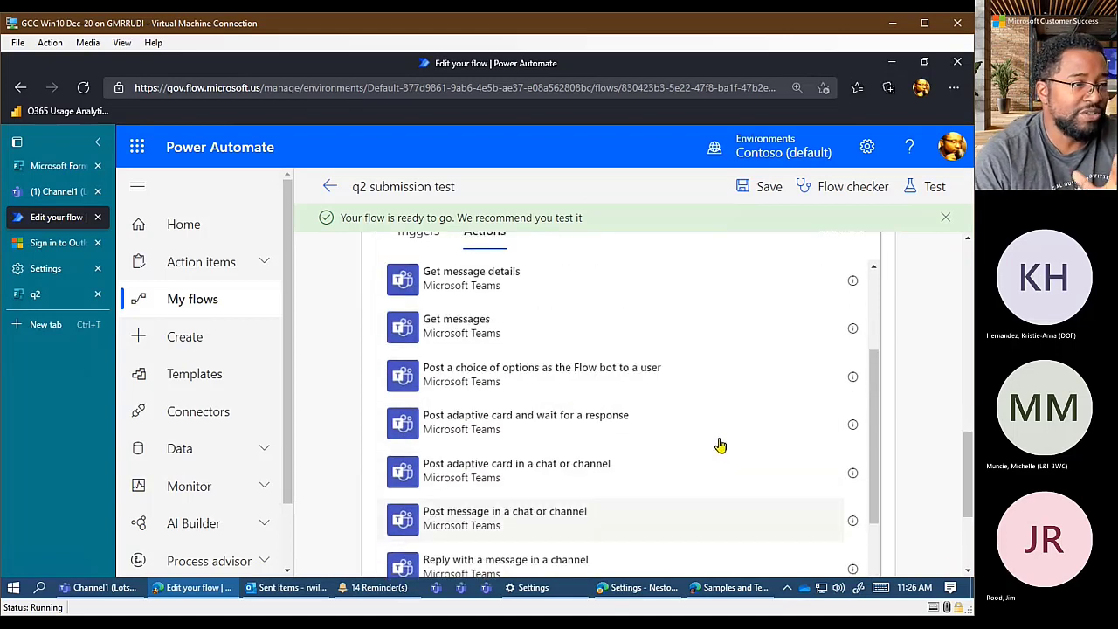
{"action": "scroll", "coordinate": [628, 376], "scroll_direction": "down", "scroll_amount": 7}
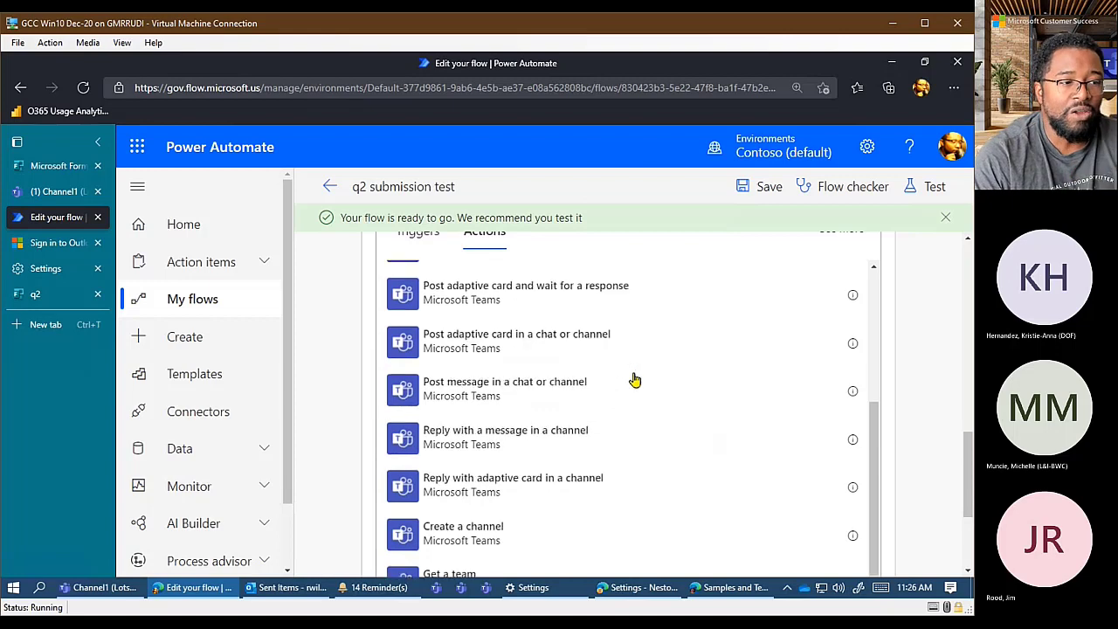
{"action": "scroll", "coordinate": [664, 387], "scroll_direction": "down", "scroll_amount": 4}
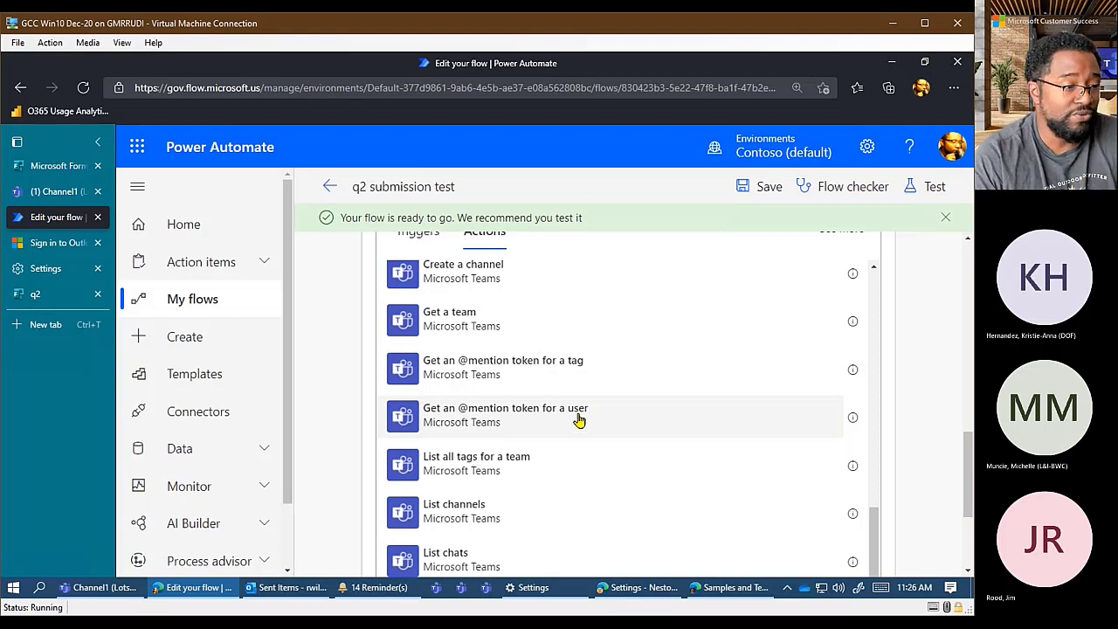
{"action": "scroll", "coordinate": [791, 486], "scroll_direction": "up", "scroll_amount": 5}
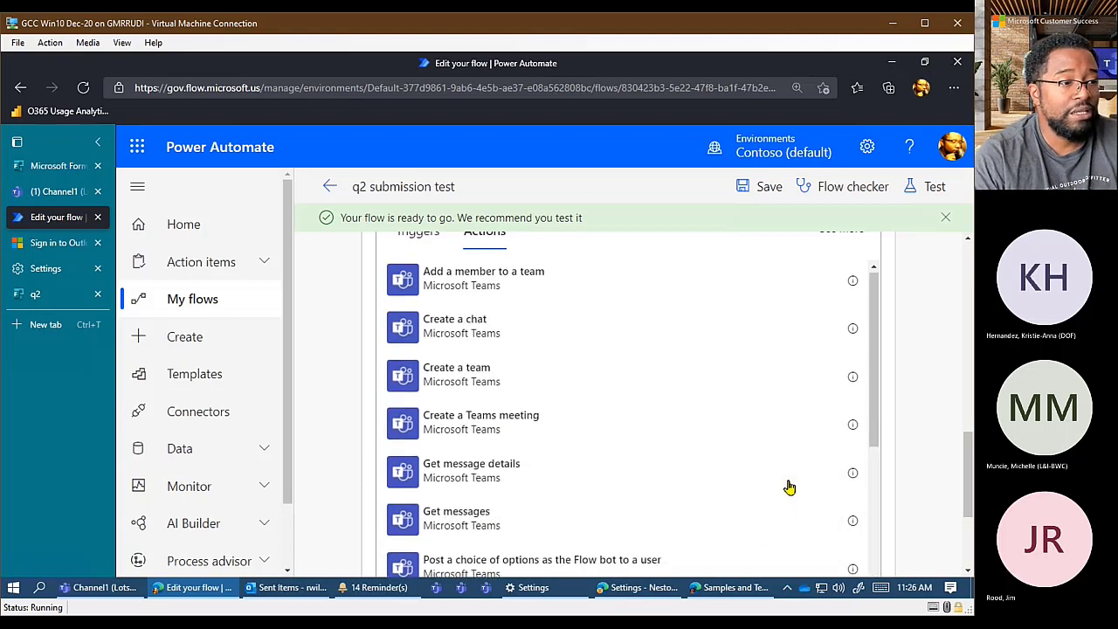
{"action": "scroll", "coordinate": [733, 463], "scroll_direction": "up", "scroll_amount": 3}
{"action": "scroll", "coordinate": [594, 418], "scroll_direction": "up", "scroll_amount": 3}
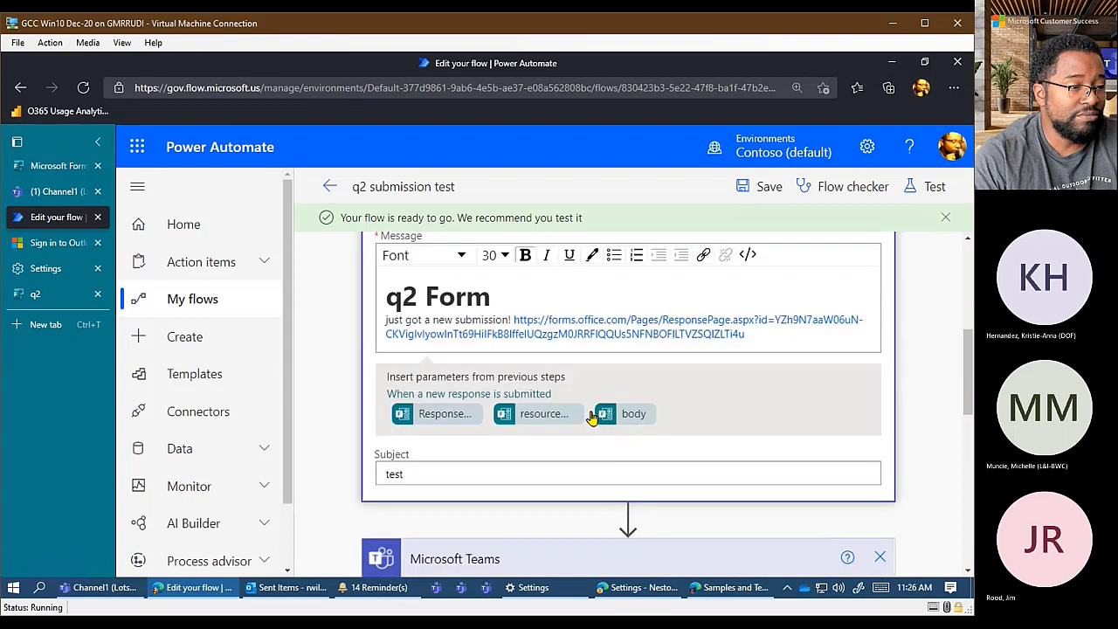
{"action": "scroll", "coordinate": [619, 422], "scroll_direction": "down", "scroll_amount": 2}
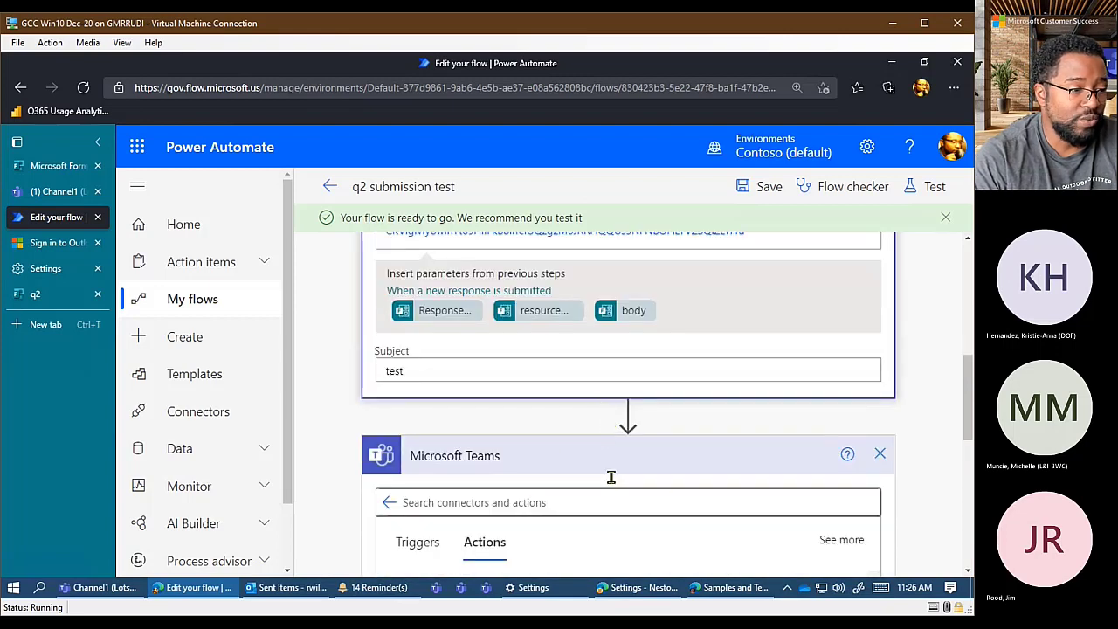
{"action": "left_click", "coordinate": [385, 508]}
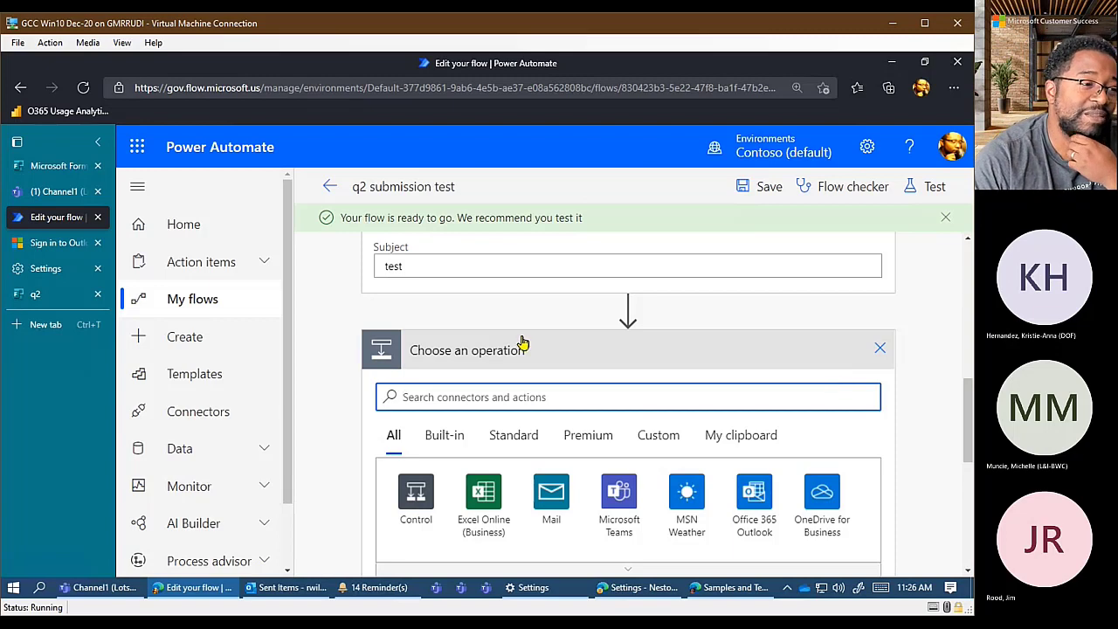
{"action": "scroll", "coordinate": [550, 349], "scroll_direction": "up", "scroll_amount": 5}
{"action": "scroll", "coordinate": [576, 349], "scroll_direction": "up", "scroll_amount": 3}
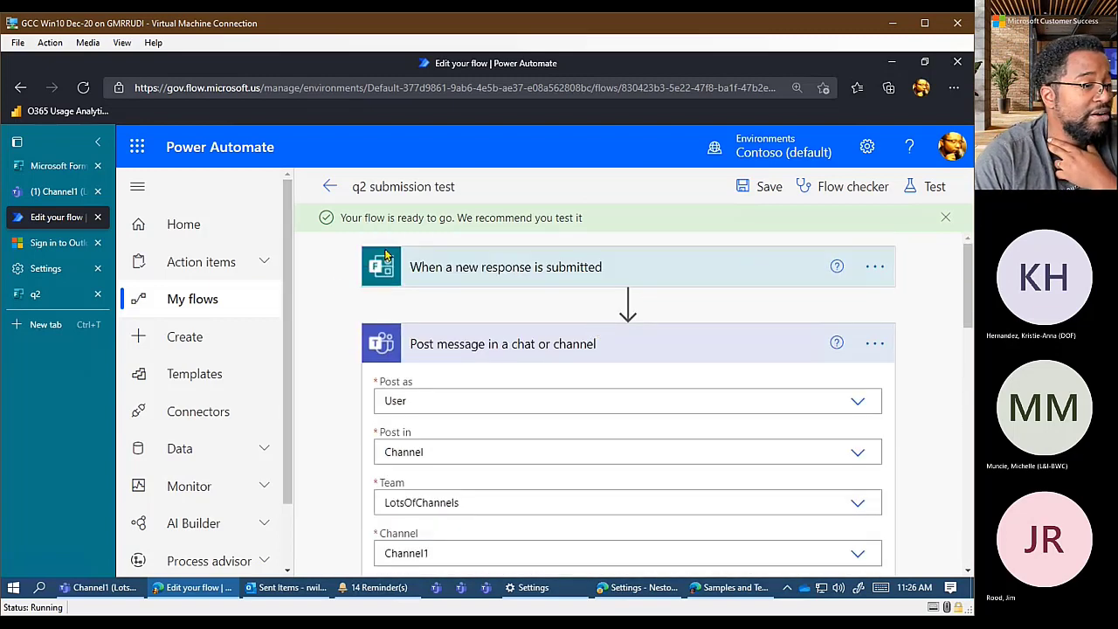
Open the SharePoint page among the supported connectors and examine its triggers with the browser zoom at 100%
{"action": "left_click", "coordinate": [225, 408]}
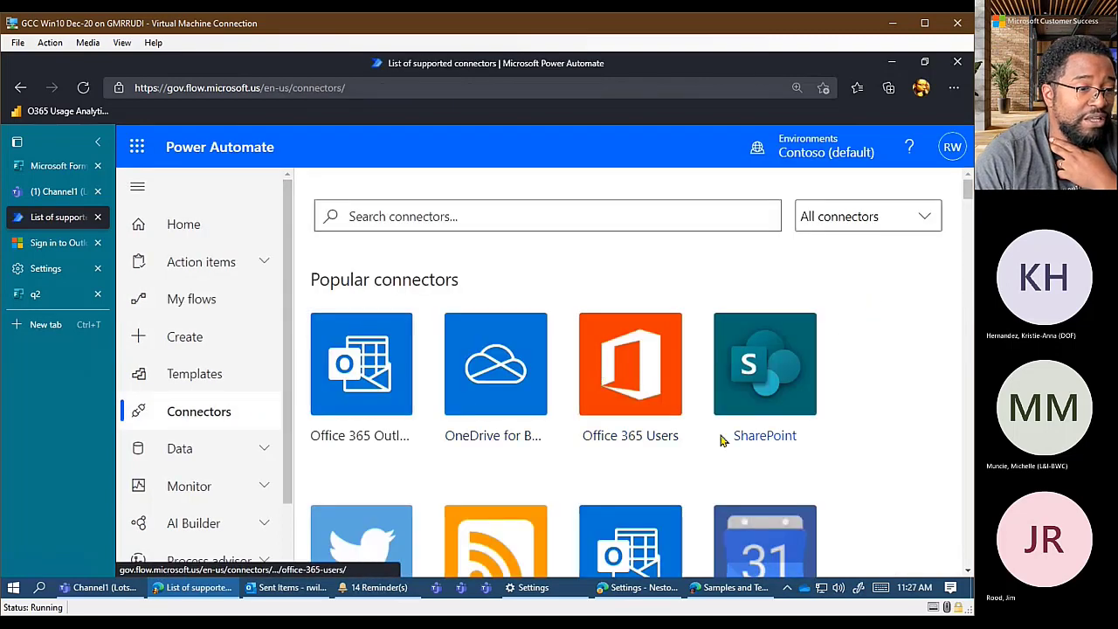
{"action": "scroll", "coordinate": [794, 419], "scroll_direction": "down", "scroll_amount": 1}
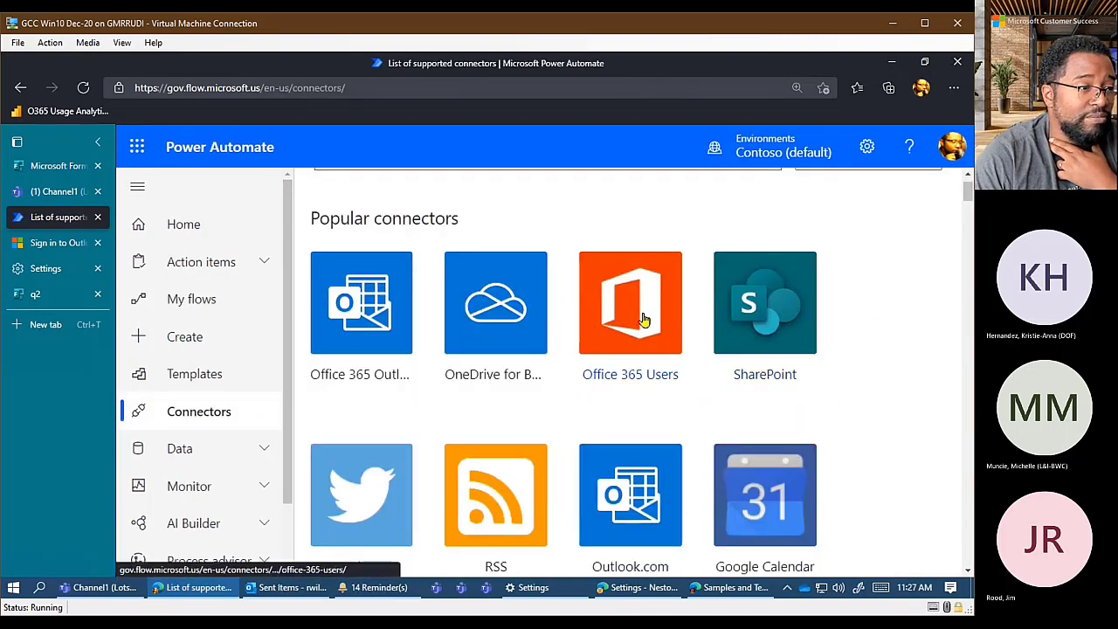
{"action": "left_click", "coordinate": [775, 297]}
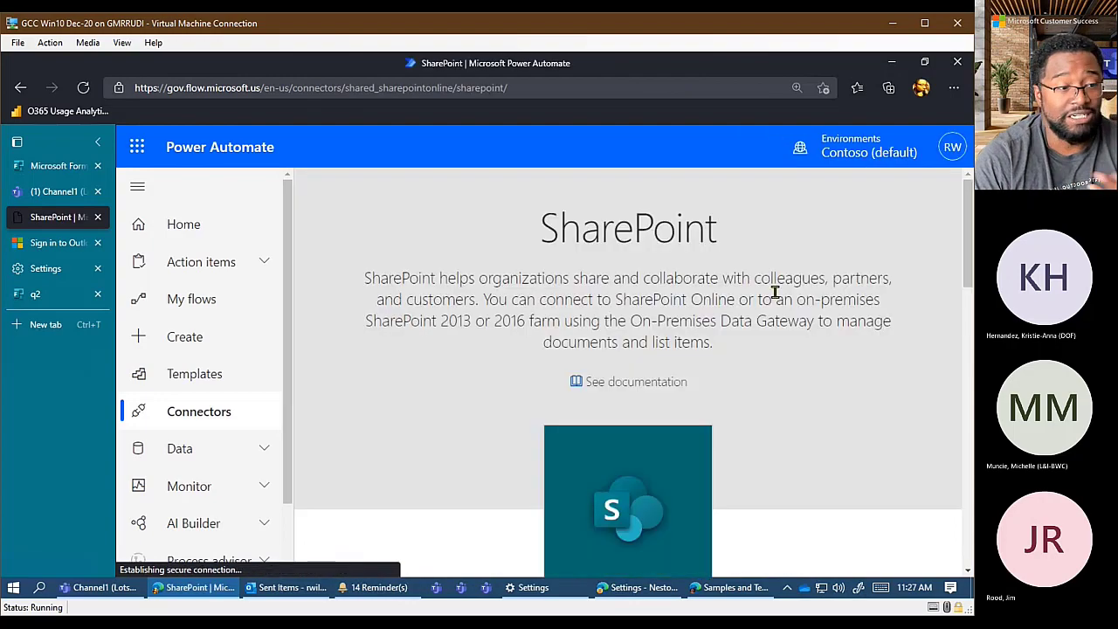
{"action": "scroll", "coordinate": [806, 387], "scroll_direction": "down", "scroll_amount": 10}
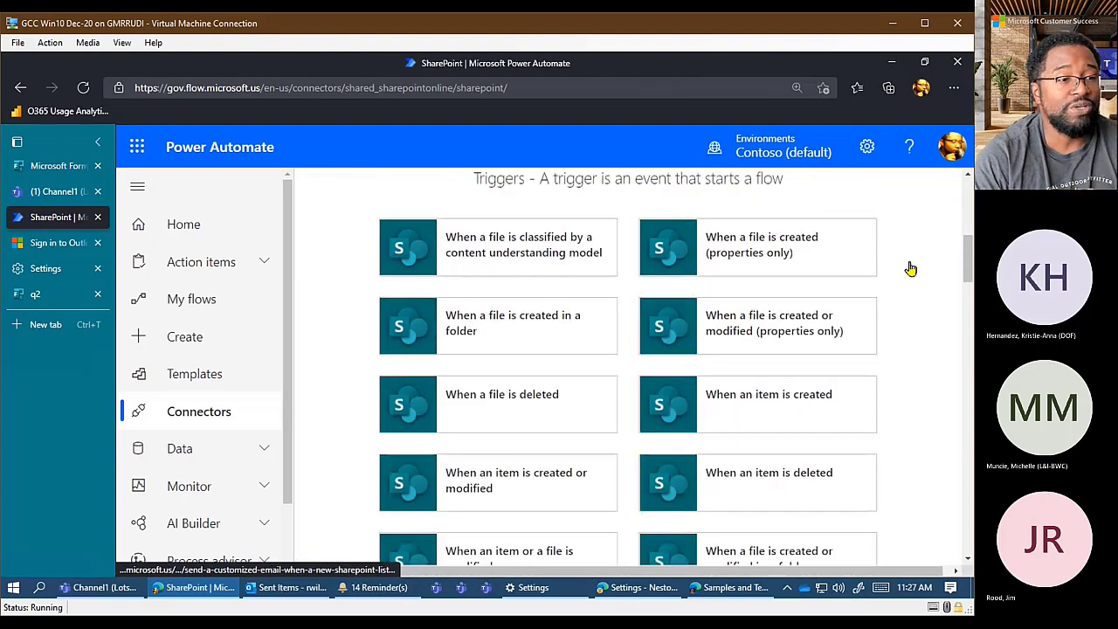
{"action": "scroll", "coordinate": [948, 262], "scroll_direction": "down", "scroll_amount": 1}
{"action": "scroll", "coordinate": [941, 269], "scroll_direction": "down", "scroll_amount": 1}
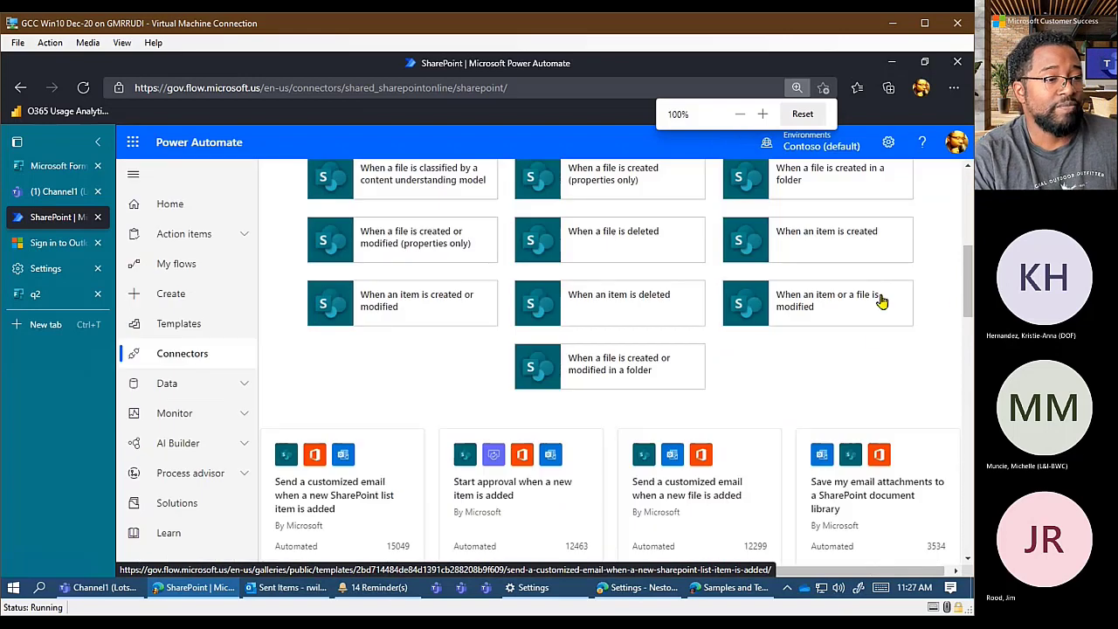
{"action": "scroll", "coordinate": [812, 306], "scroll_direction": "up", "scroll_amount": 1}
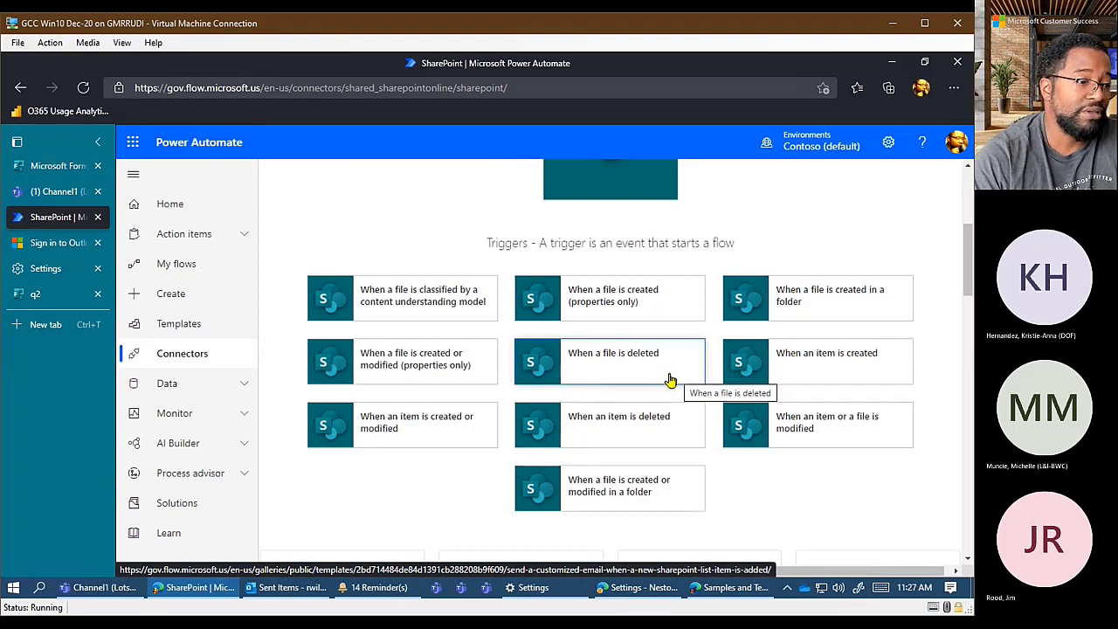
Open the SharePoint template "Create a Planner task for a selected item in SharePoint" and view the connections it requires
{"action": "scroll", "coordinate": [681, 380], "scroll_direction": "down", "scroll_amount": 1}
{"action": "scroll", "coordinate": [751, 393], "scroll_direction": "down", "scroll_amount": 2}
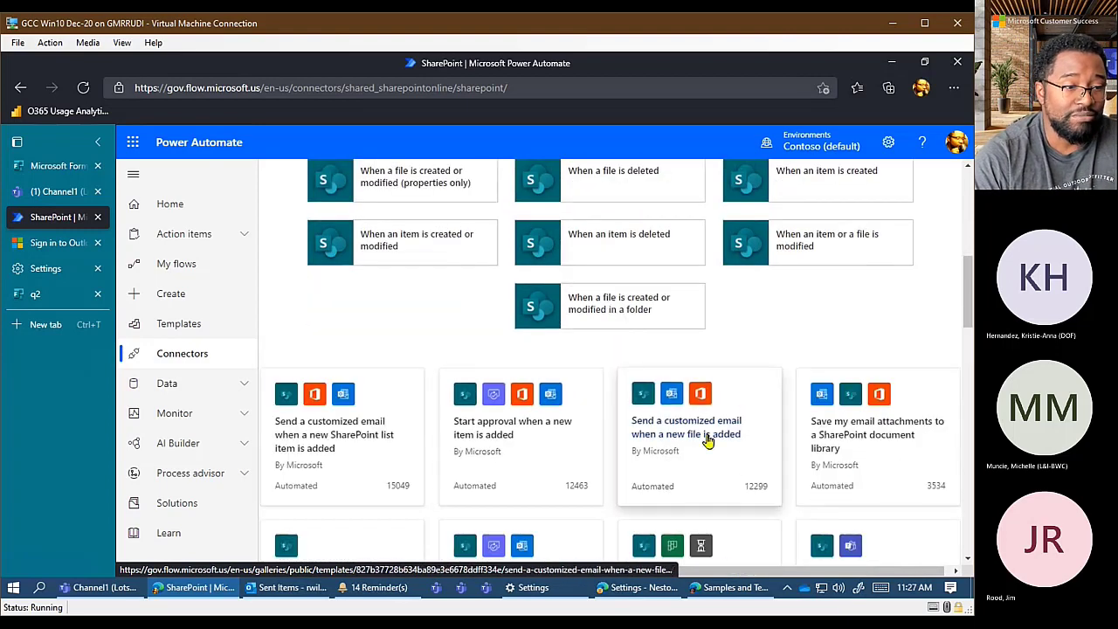
{"action": "scroll", "coordinate": [708, 440], "scroll_direction": "down", "scroll_amount": 1}
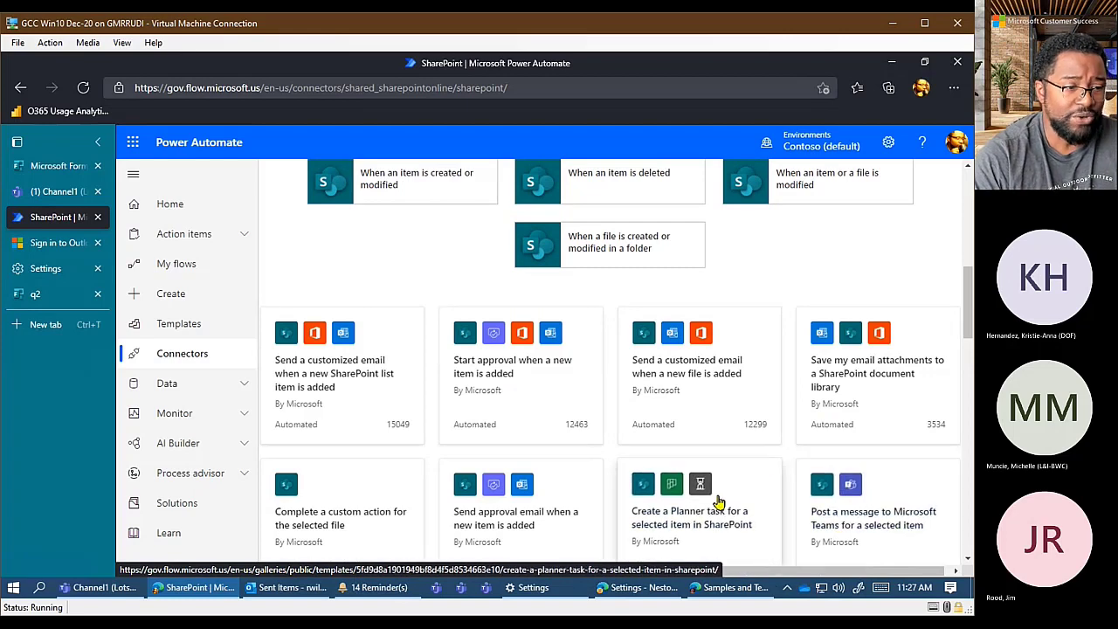
{"action": "scroll", "coordinate": [711, 499], "scroll_direction": "down", "scroll_amount": 1}
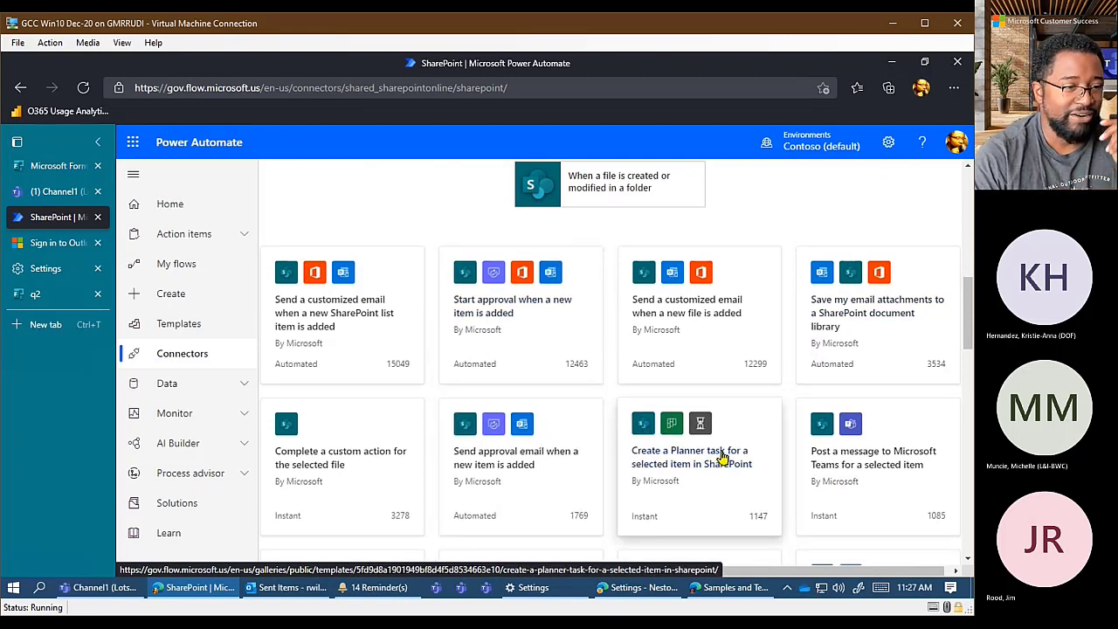
{"action": "left_click", "coordinate": [746, 441]}
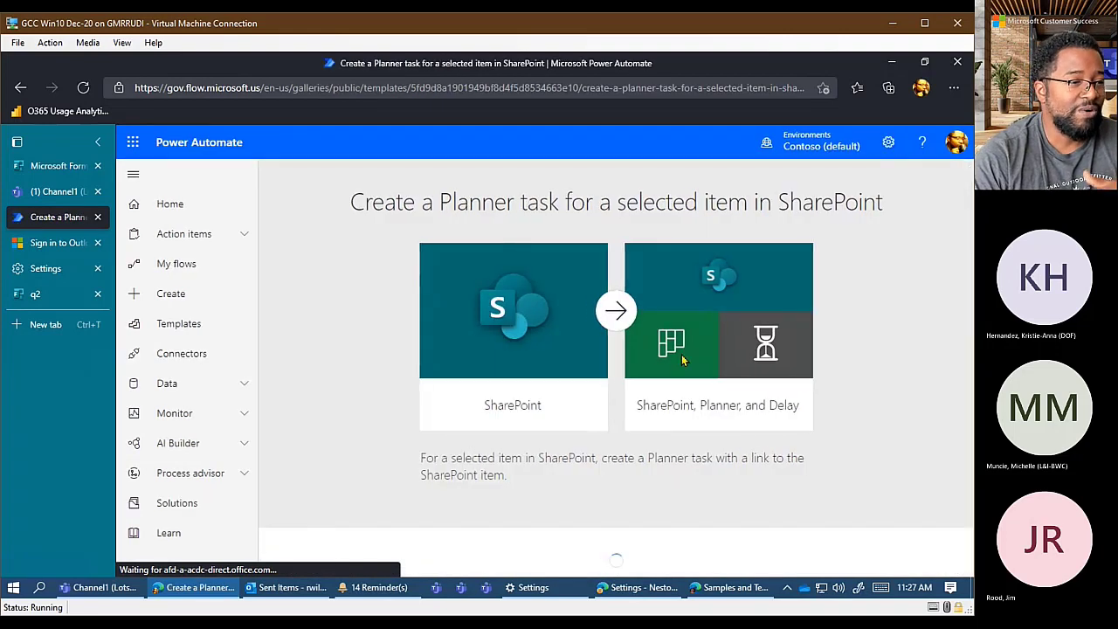
{"action": "scroll", "coordinate": [669, 379], "scroll_direction": "down", "scroll_amount": 1}
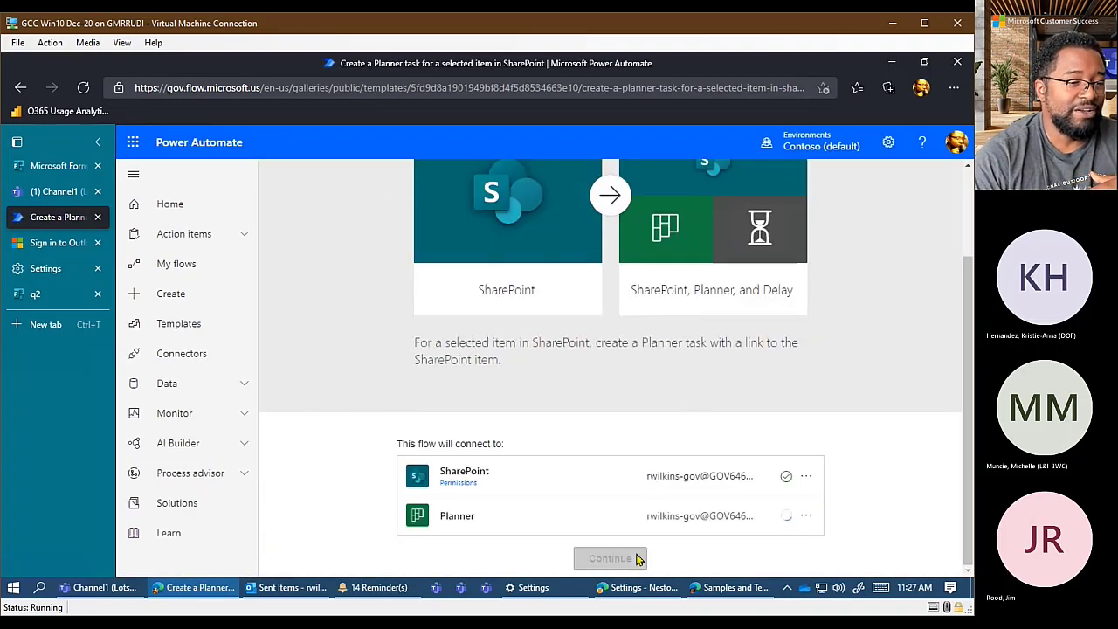
Continue with the SharePoint-to-Planner template and examine its prebuilt steps from the selected-item trigger through Update task details
{"action": "left_click", "coordinate": [605, 560]}
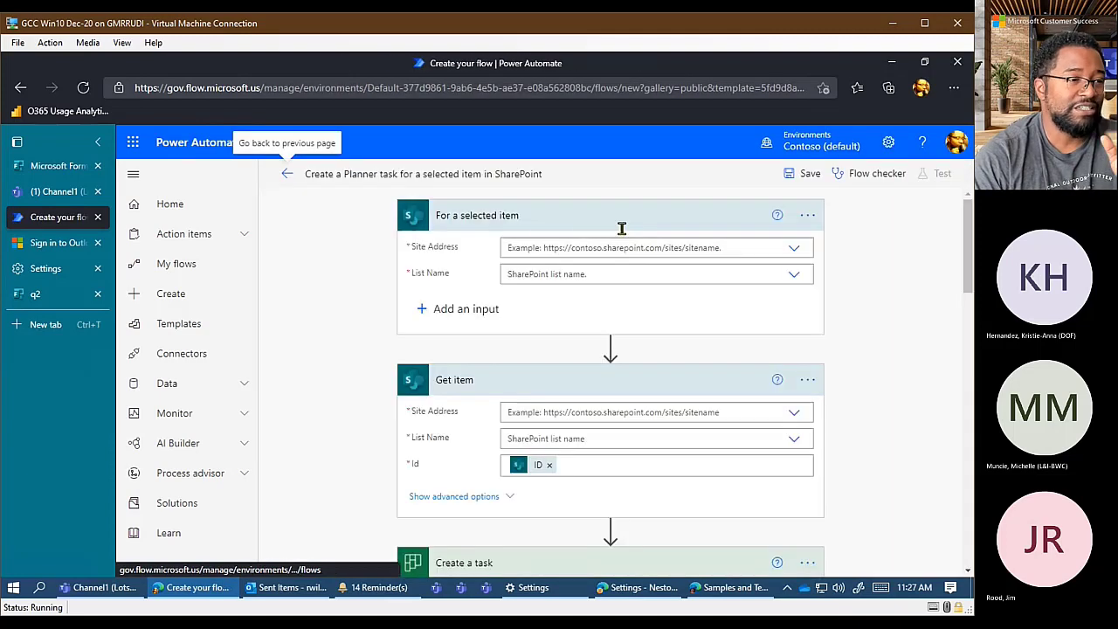
{"action": "scroll", "coordinate": [588, 415], "scroll_direction": "down", "scroll_amount": 1}
{"action": "scroll", "coordinate": [588, 415], "scroll_direction": "down", "scroll_amount": 2}
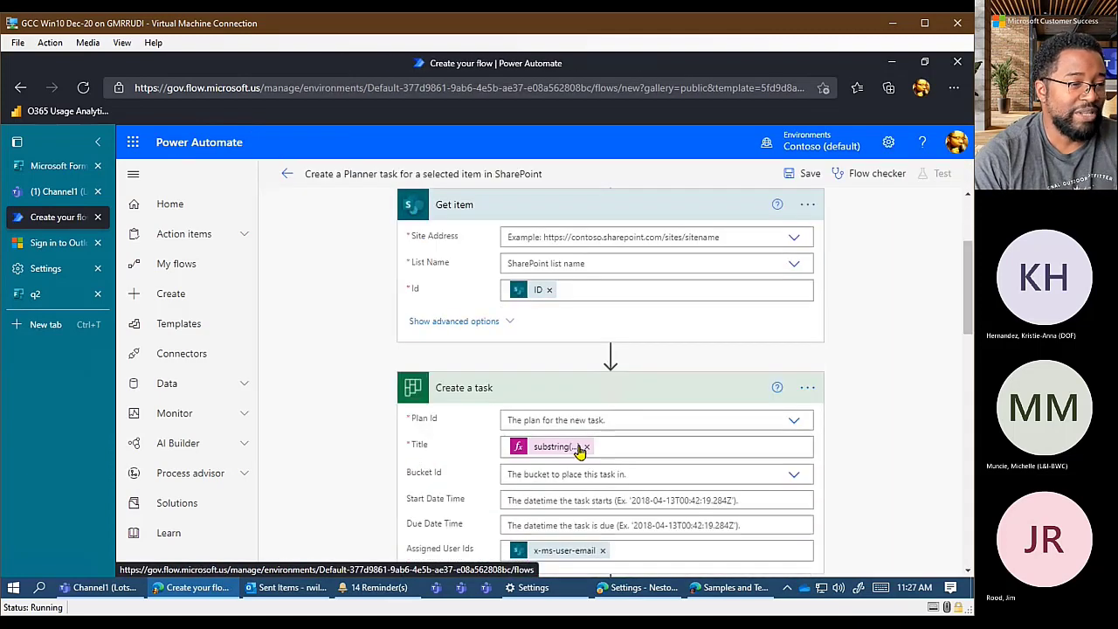
{"action": "scroll", "coordinate": [688, 373], "scroll_direction": "up", "scroll_amount": 2}
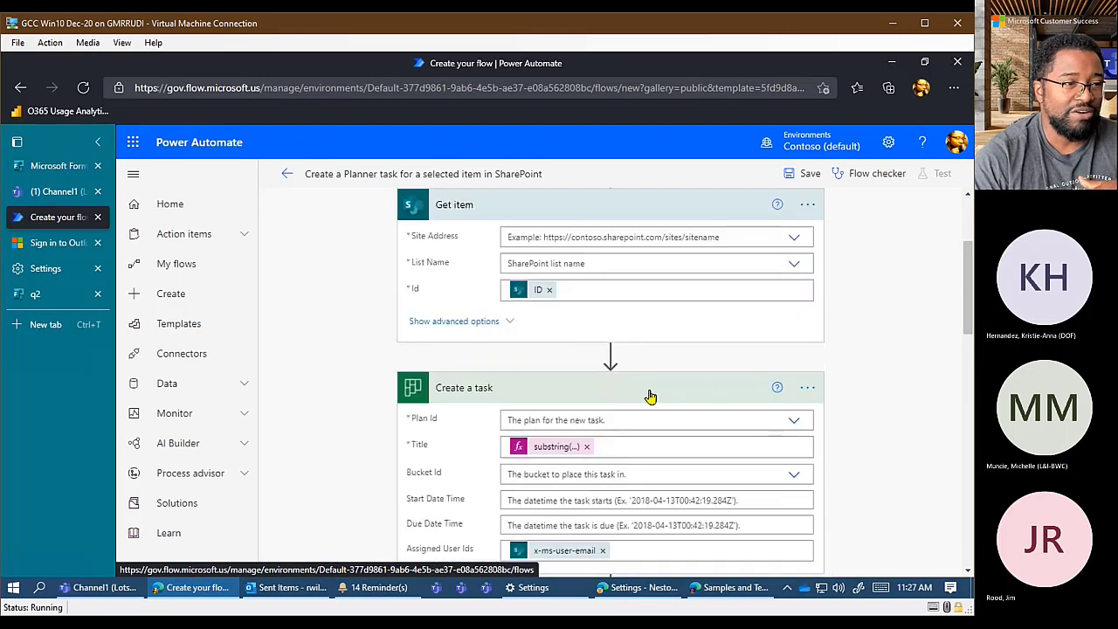
{"action": "scroll", "coordinate": [699, 305], "scroll_direction": "up", "scroll_amount": 1}
{"action": "scroll", "coordinate": [694, 330], "scroll_direction": "down", "scroll_amount": 3}
{"action": "scroll", "coordinate": [682, 419], "scroll_direction": "down", "scroll_amount": 6}
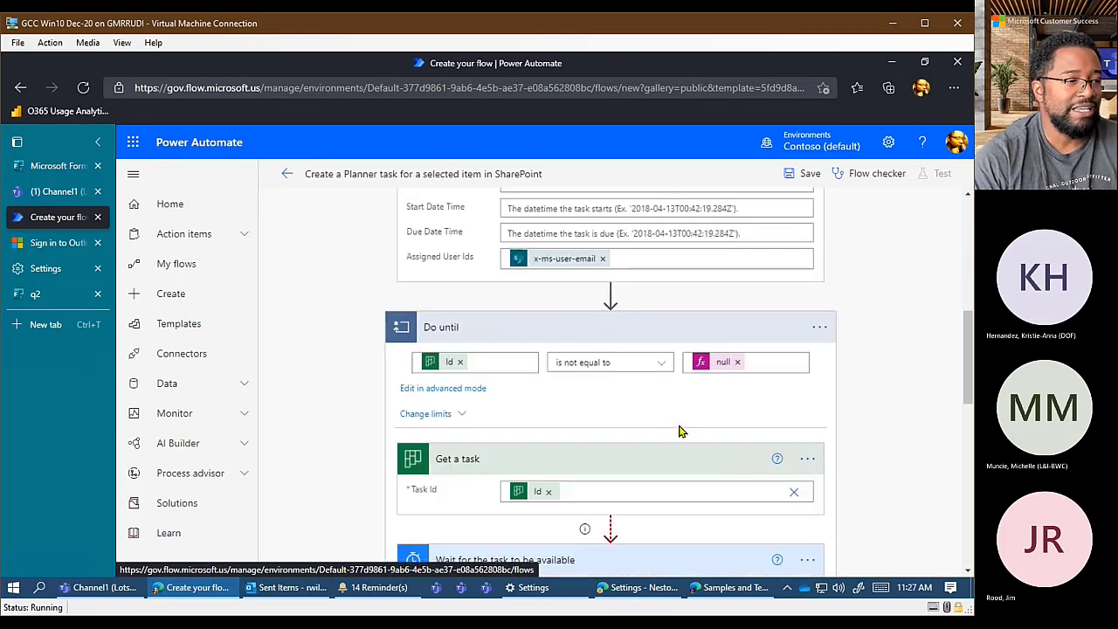
{"action": "scroll", "coordinate": [680, 429], "scroll_direction": "up", "scroll_amount": 2}
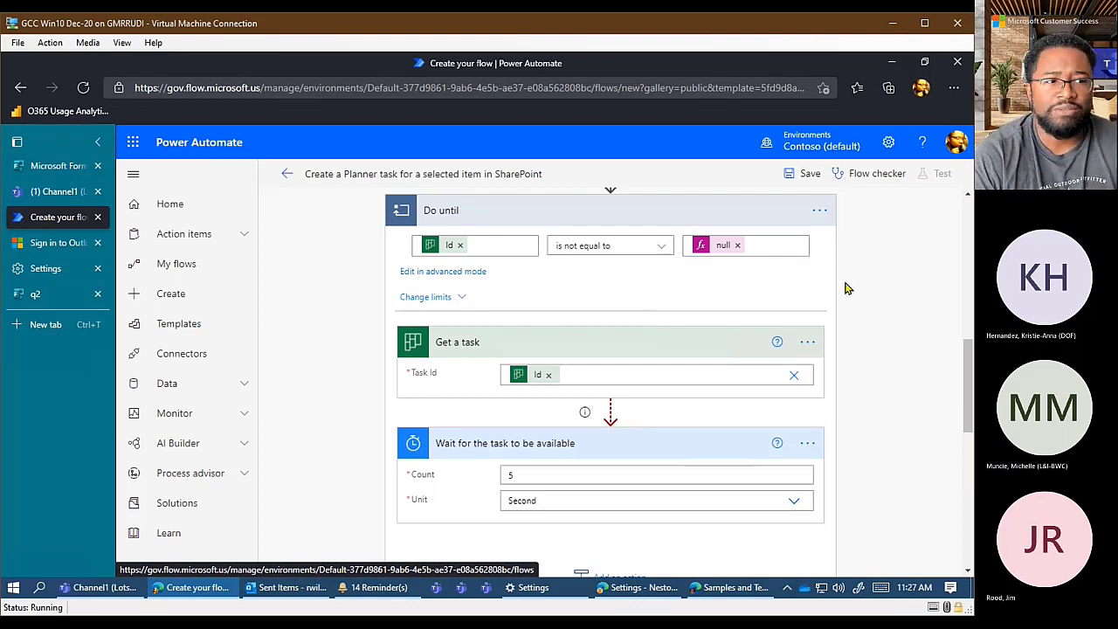
{"action": "scroll", "coordinate": [574, 310], "scroll_direction": "down", "scroll_amount": 5}
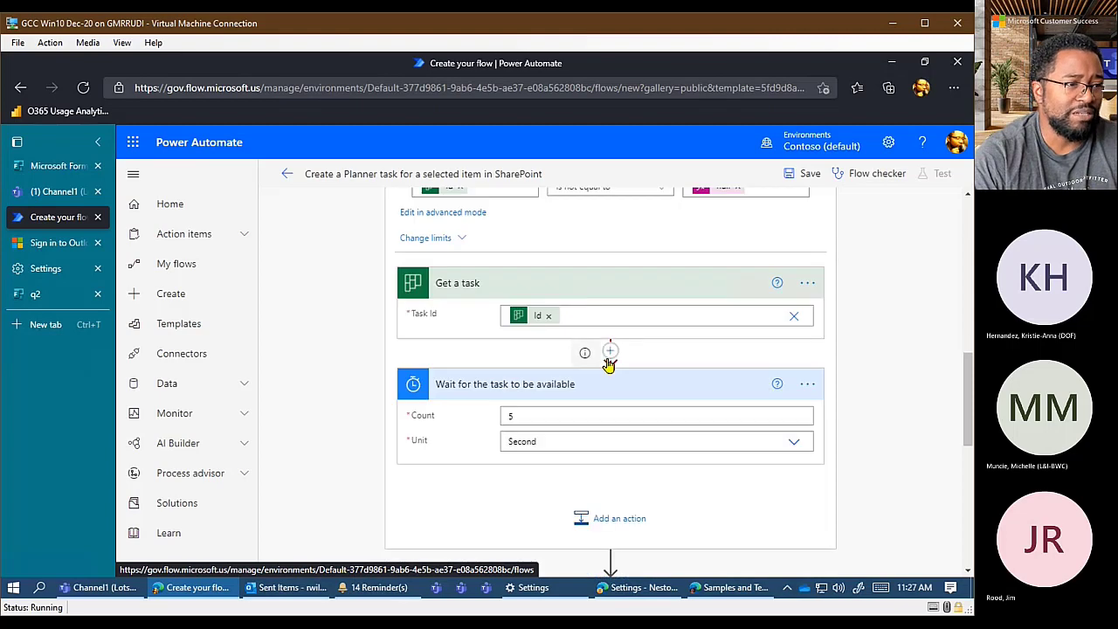
{"action": "scroll", "coordinate": [660, 378], "scroll_direction": "down", "scroll_amount": 3}
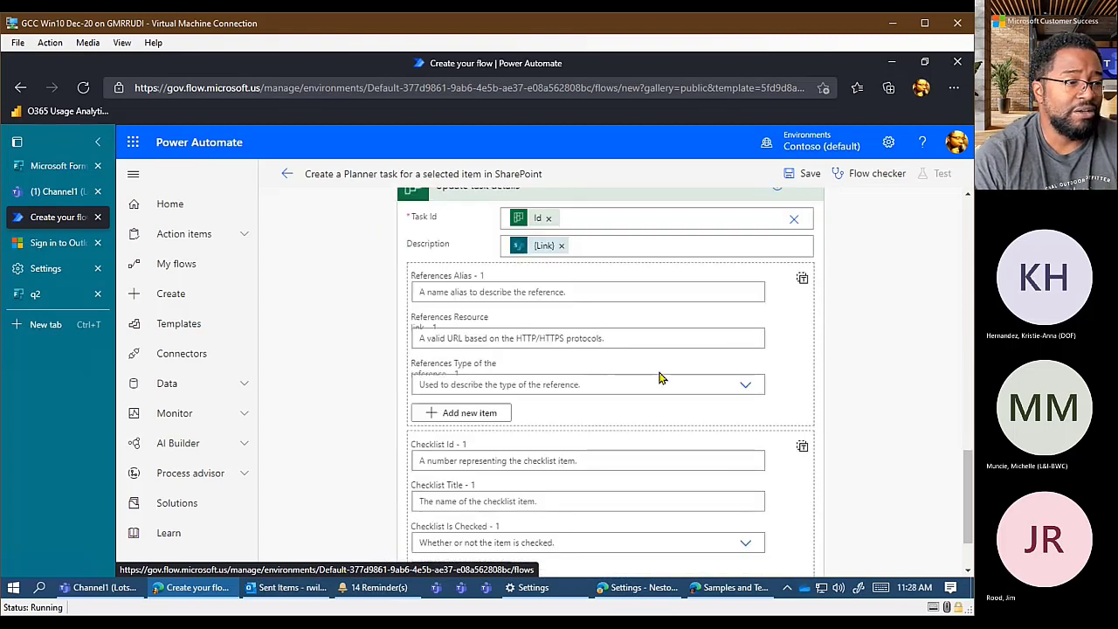
{"action": "scroll", "coordinate": [793, 310], "scroll_direction": "up", "scroll_amount": 3}
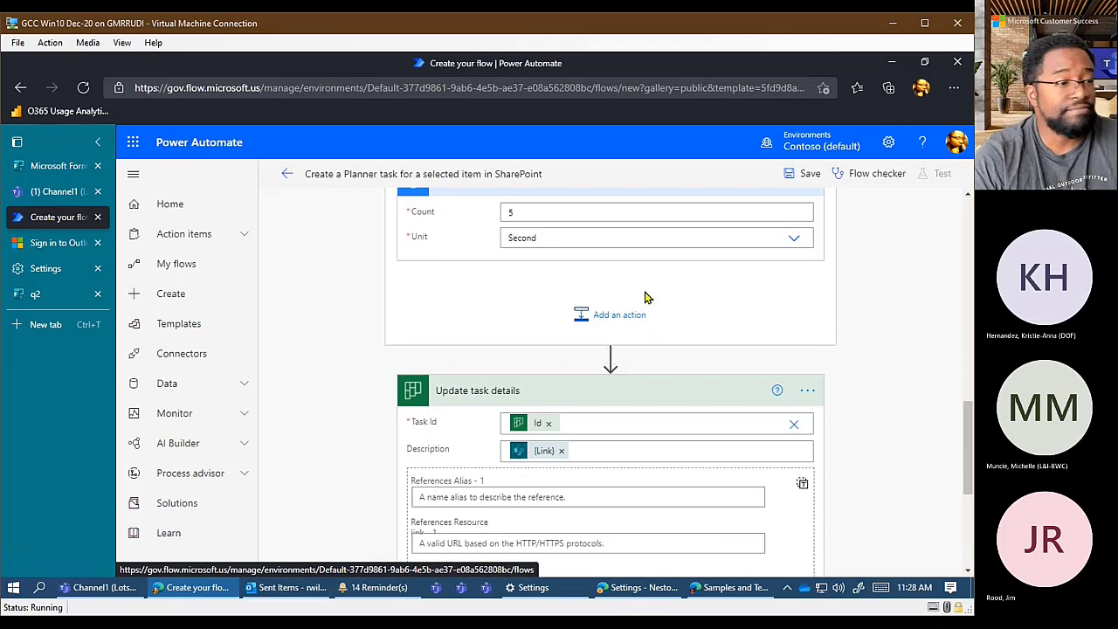
{"action": "scroll", "coordinate": [646, 298], "scroll_direction": "up", "scroll_amount": 10}
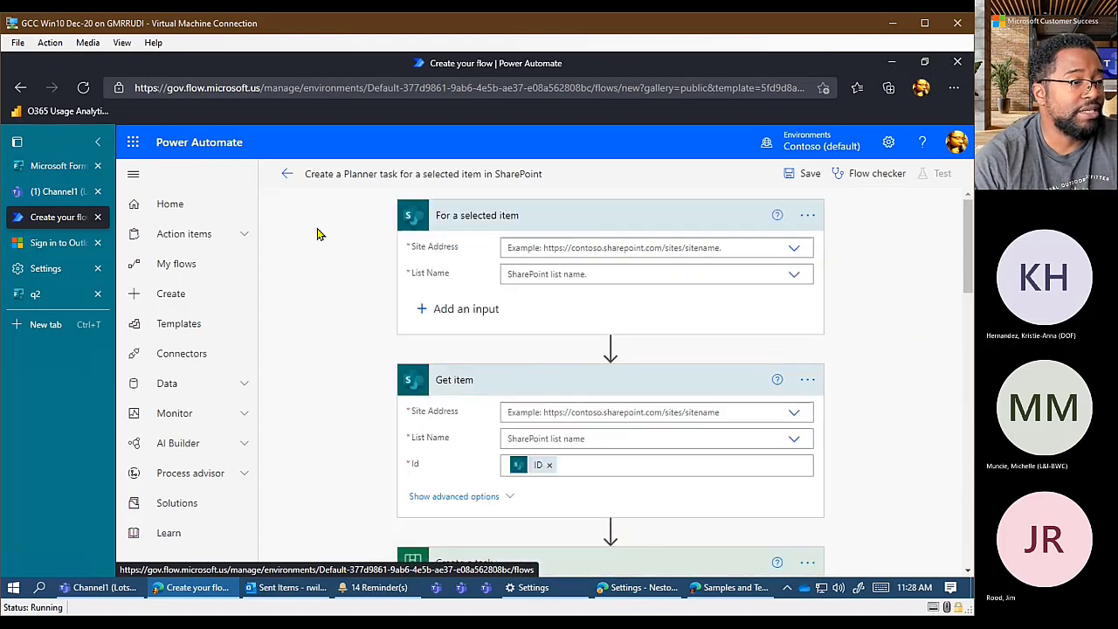
Leave the template's flow editor without saving and go to the Power Automate home page
{"action": "left_click", "coordinate": [287, 173]}
{"action": "left_click", "coordinate": [627, 191]}
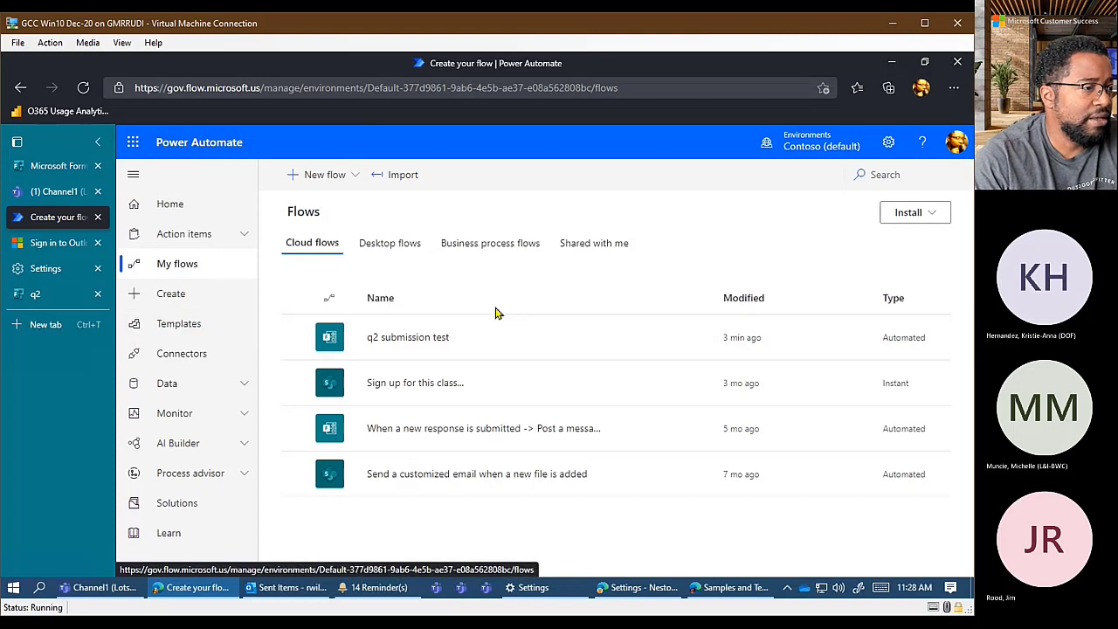
{"action": "left_click", "coordinate": [153, 208]}
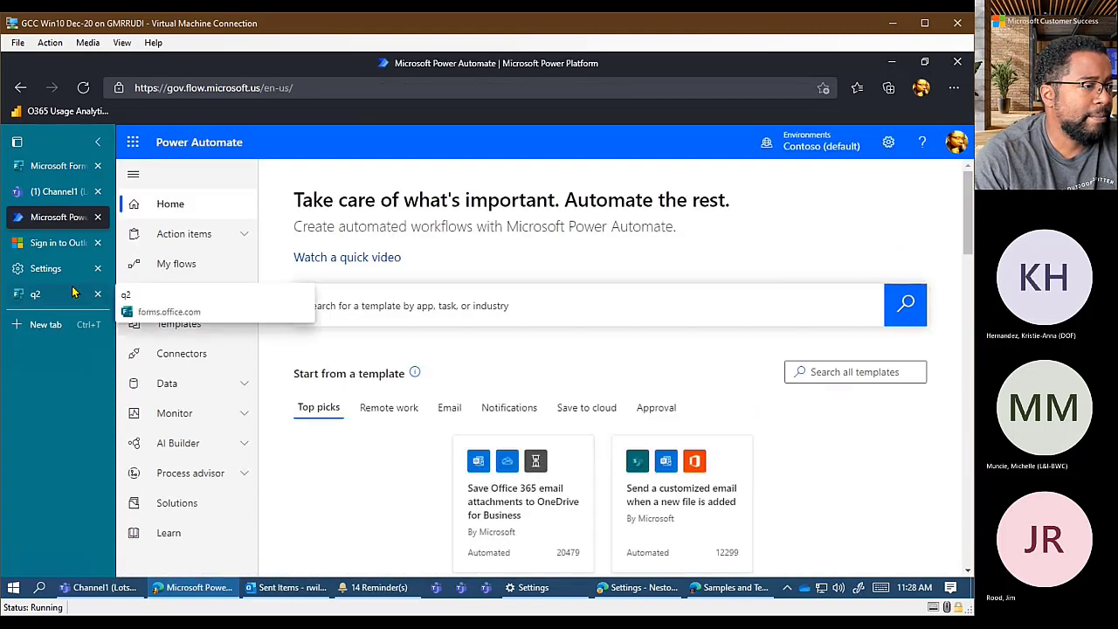
Switch to Microsoft Teams and review today's q2 form submission posts in Channel1
{"action": "left_click", "coordinate": [50, 190]}
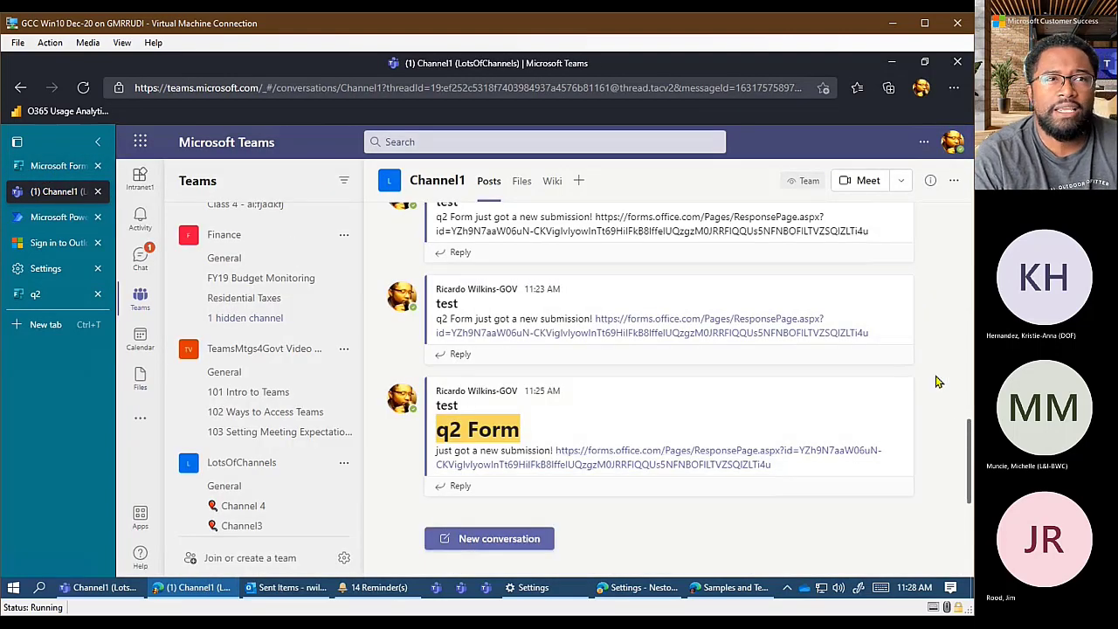
{"action": "scroll", "coordinate": [928, 450], "scroll_direction": "up", "scroll_amount": 3}
{"action": "scroll", "coordinate": [927, 450], "scroll_direction": "up", "scroll_amount": 1}
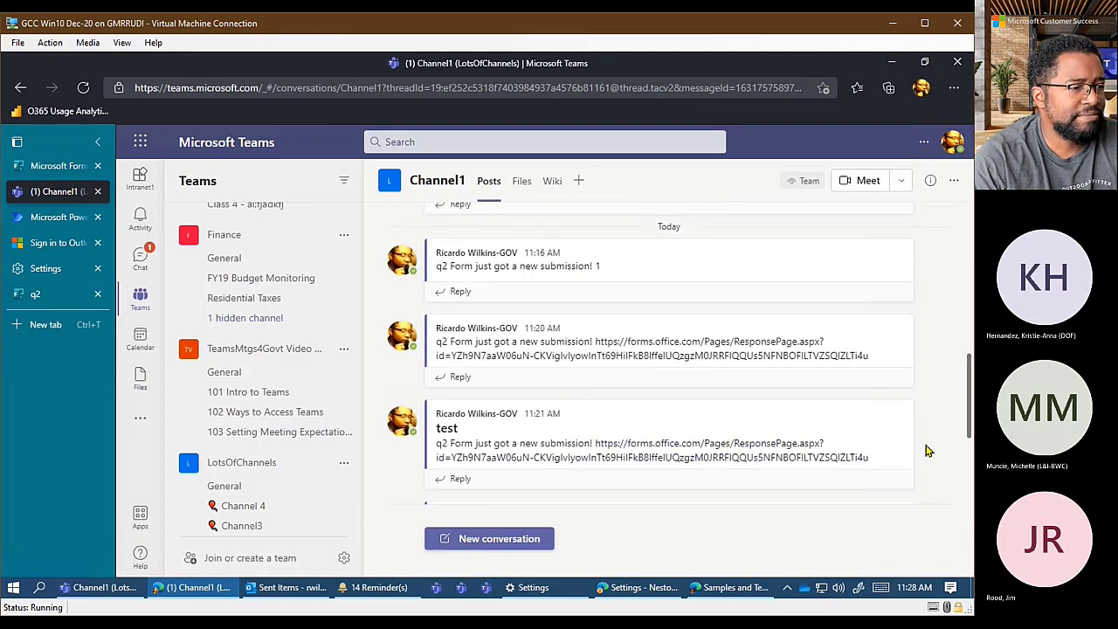
{"action": "scroll", "coordinate": [927, 451], "scroll_direction": "up", "scroll_amount": 1}
{"action": "scroll", "coordinate": [928, 451], "scroll_direction": "down", "scroll_amount": 1}
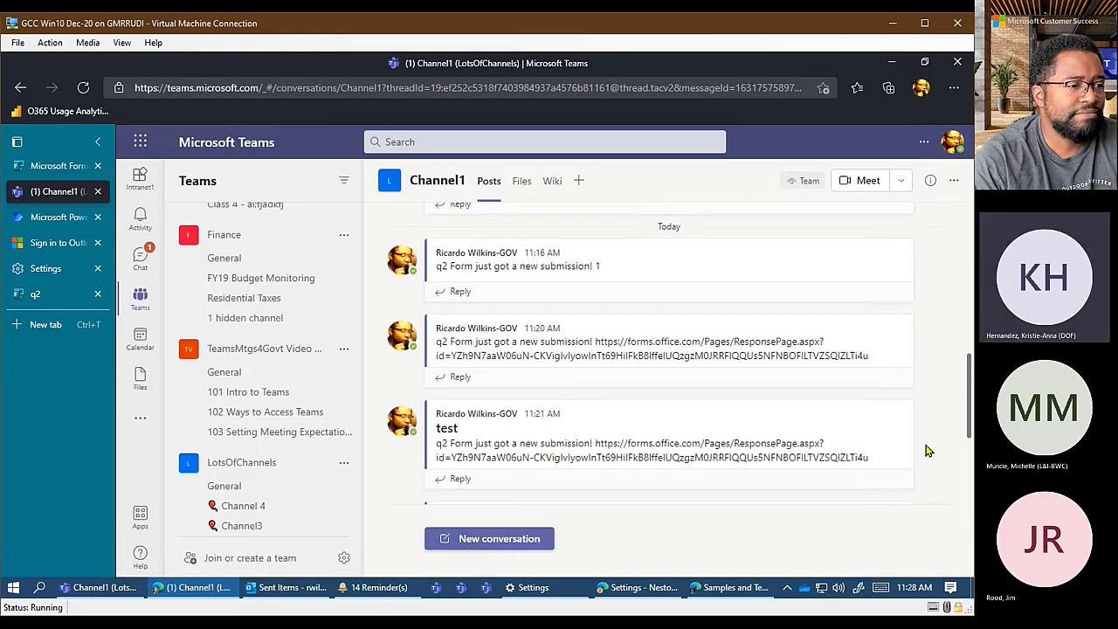